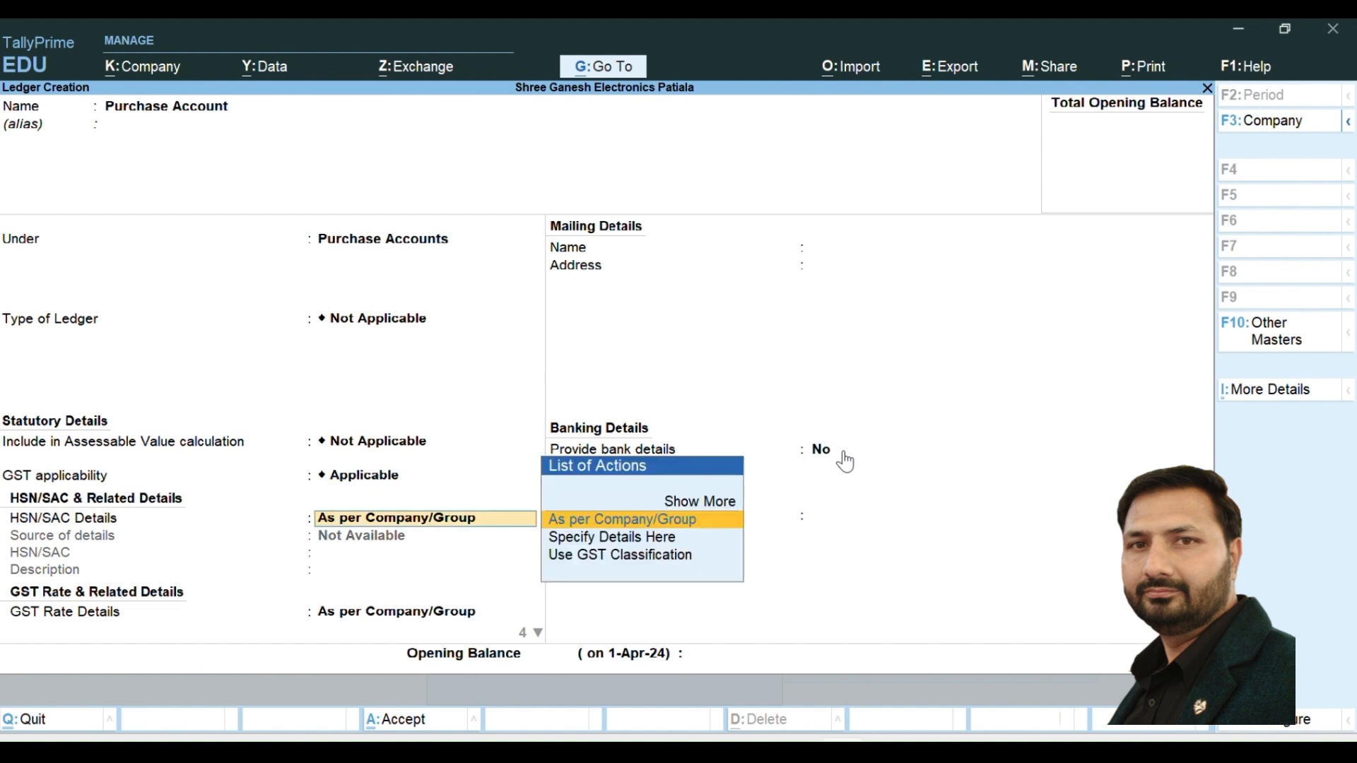
- Keep HSN/SAC and GST rate details as per company/group, set the Purchase Account's type of supply to Goods, and save the ledger
key("Return")
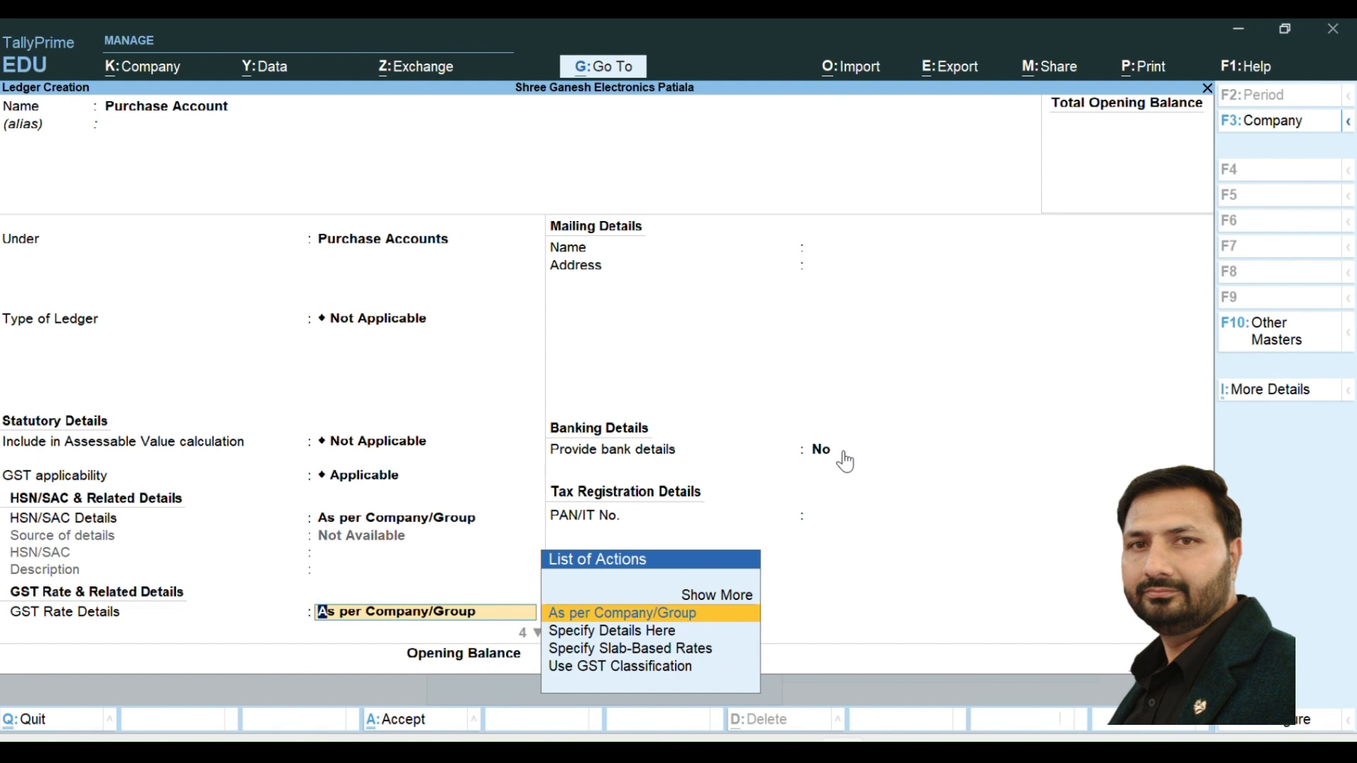
key("Return")
key("Return")
key("BackSpace")
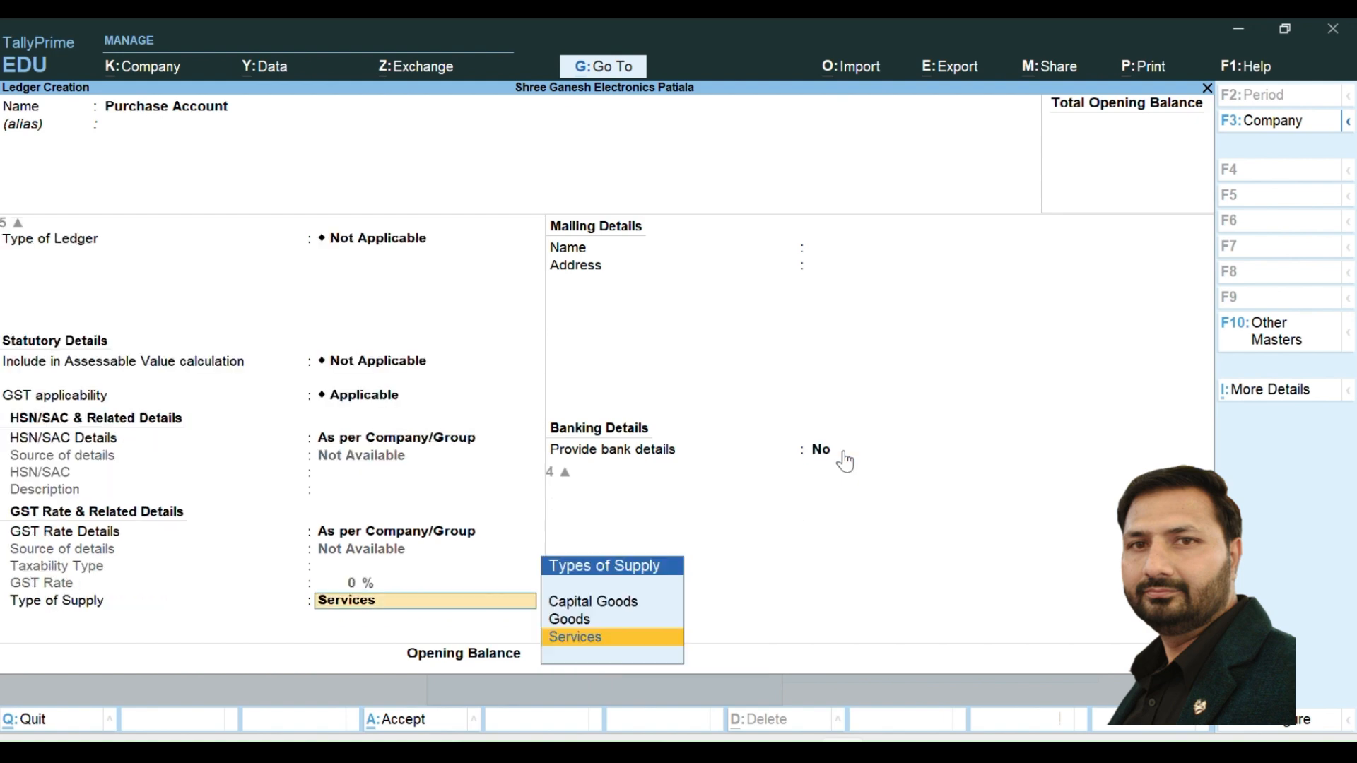
key("Up")
key("Return")
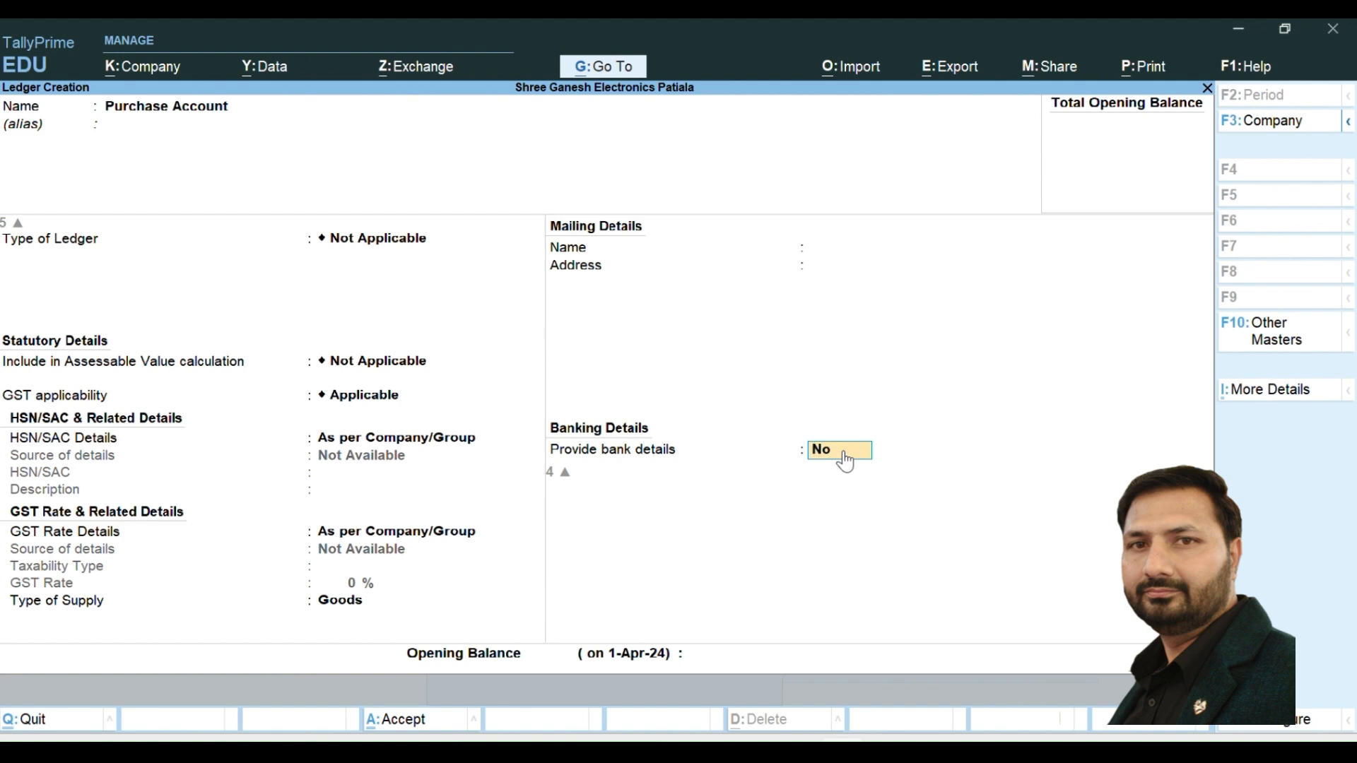
key("Return")
key("Return")
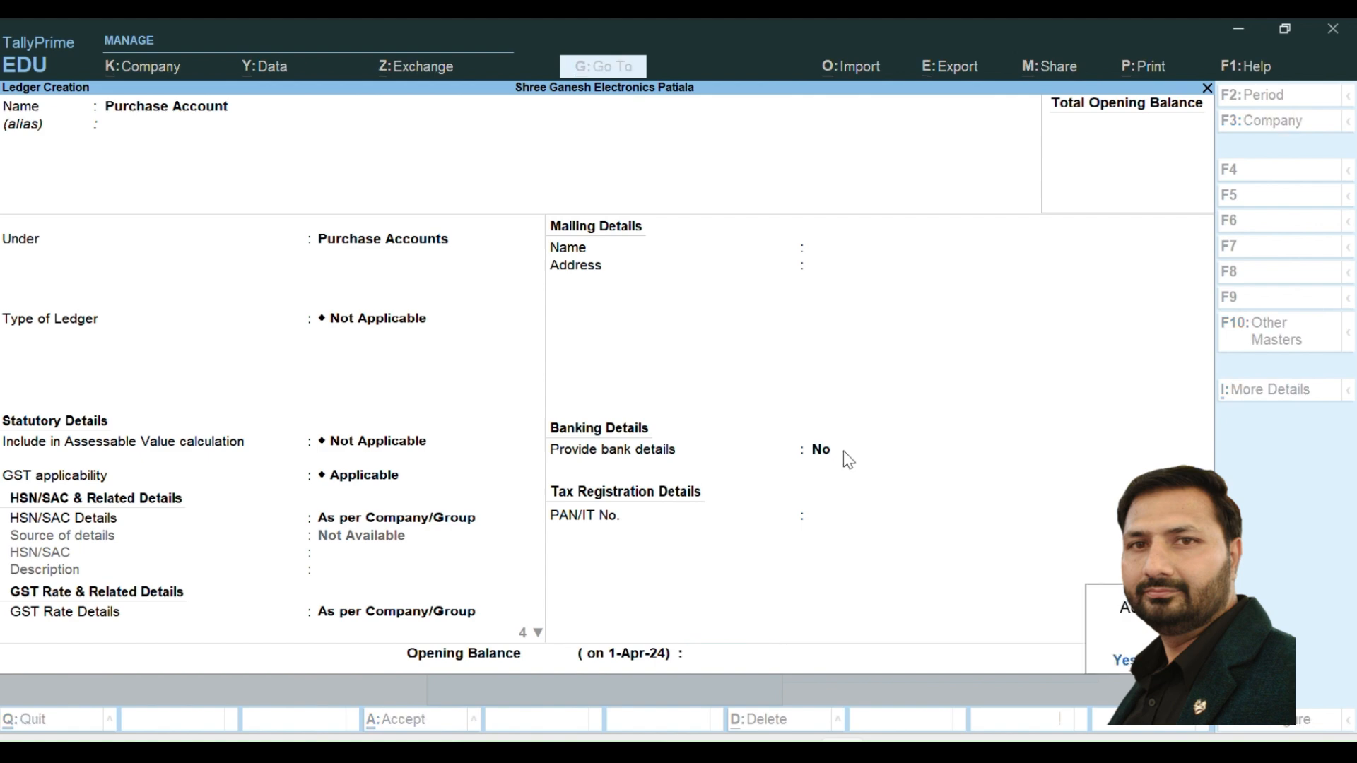
key("Return")
- Name the new ledger M/s Pankaj Electronics and place it under Sundry Creditors
type("S")
key("BackSpace")
type("F")
key("BackSpace")
type("M/s Pankaj Electronics")
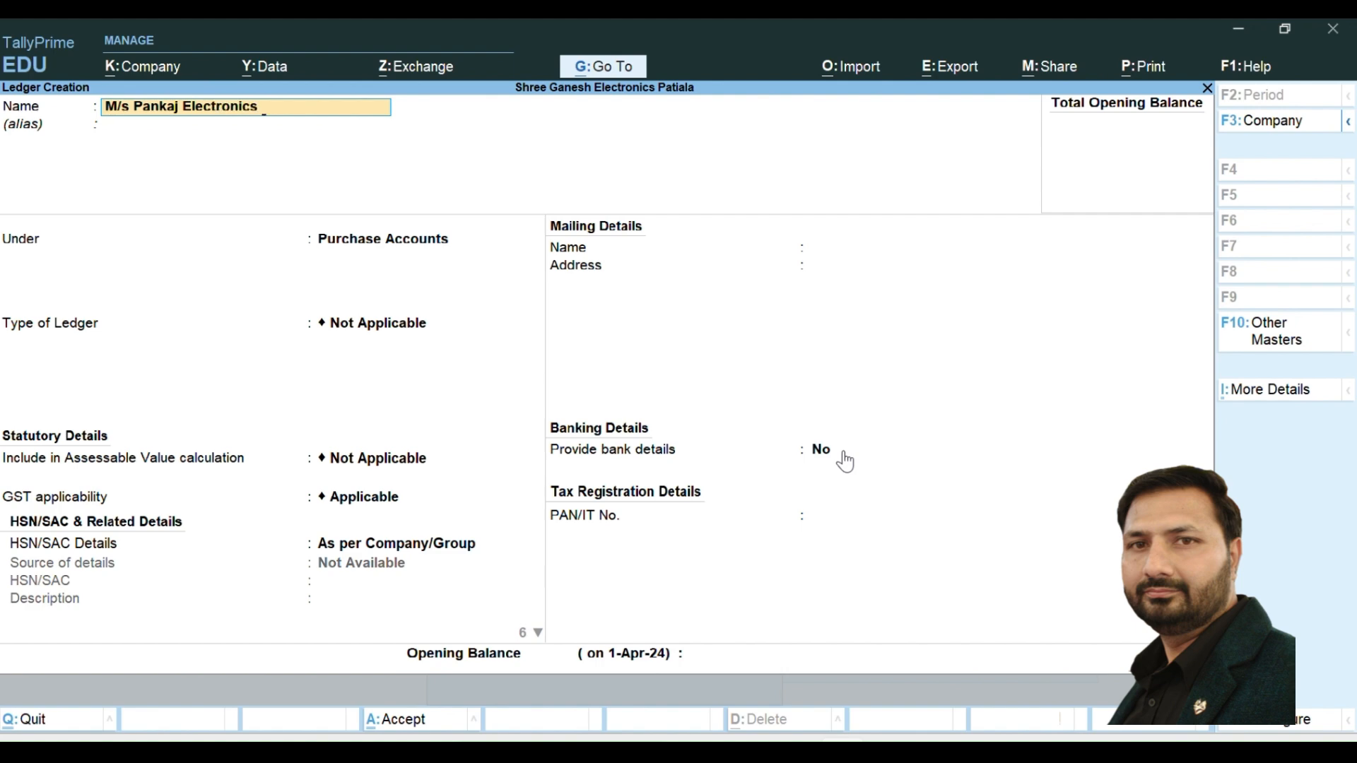
key("Return")
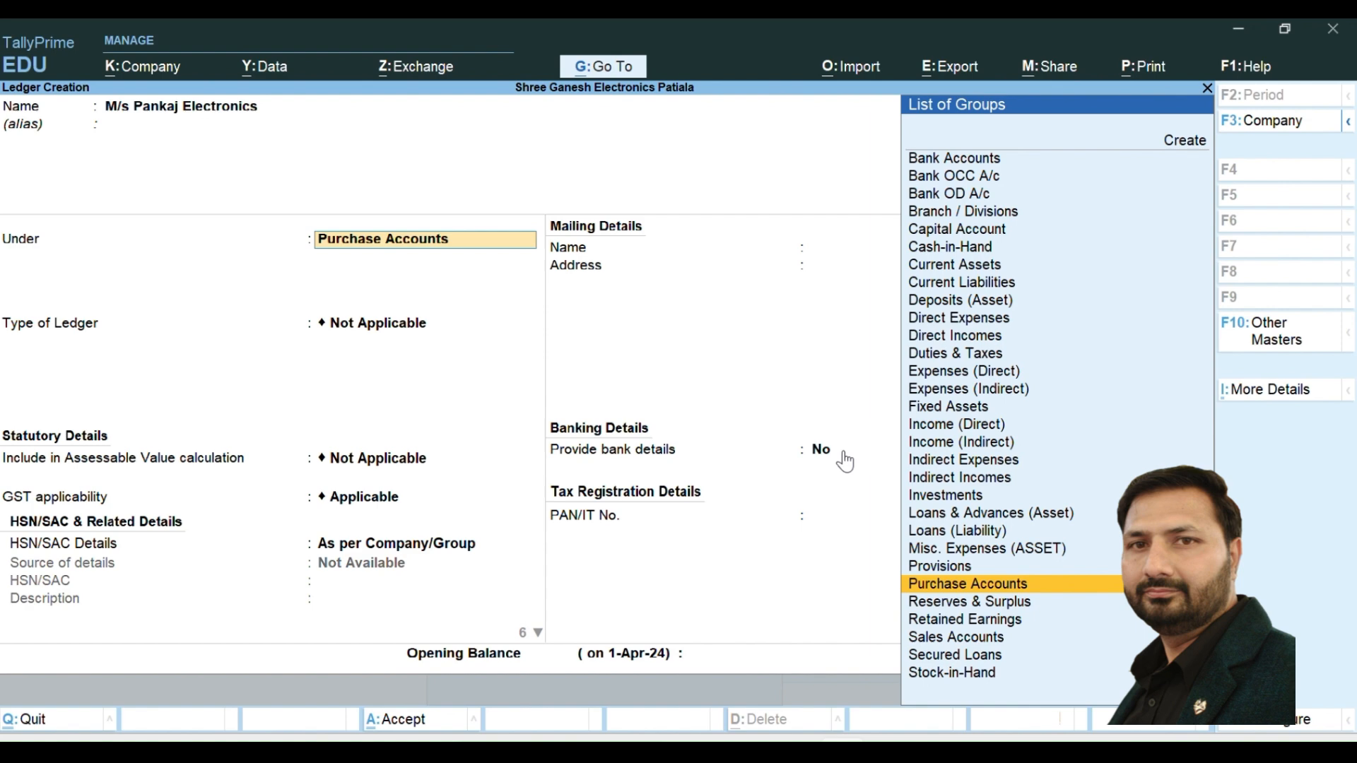
type("Su")
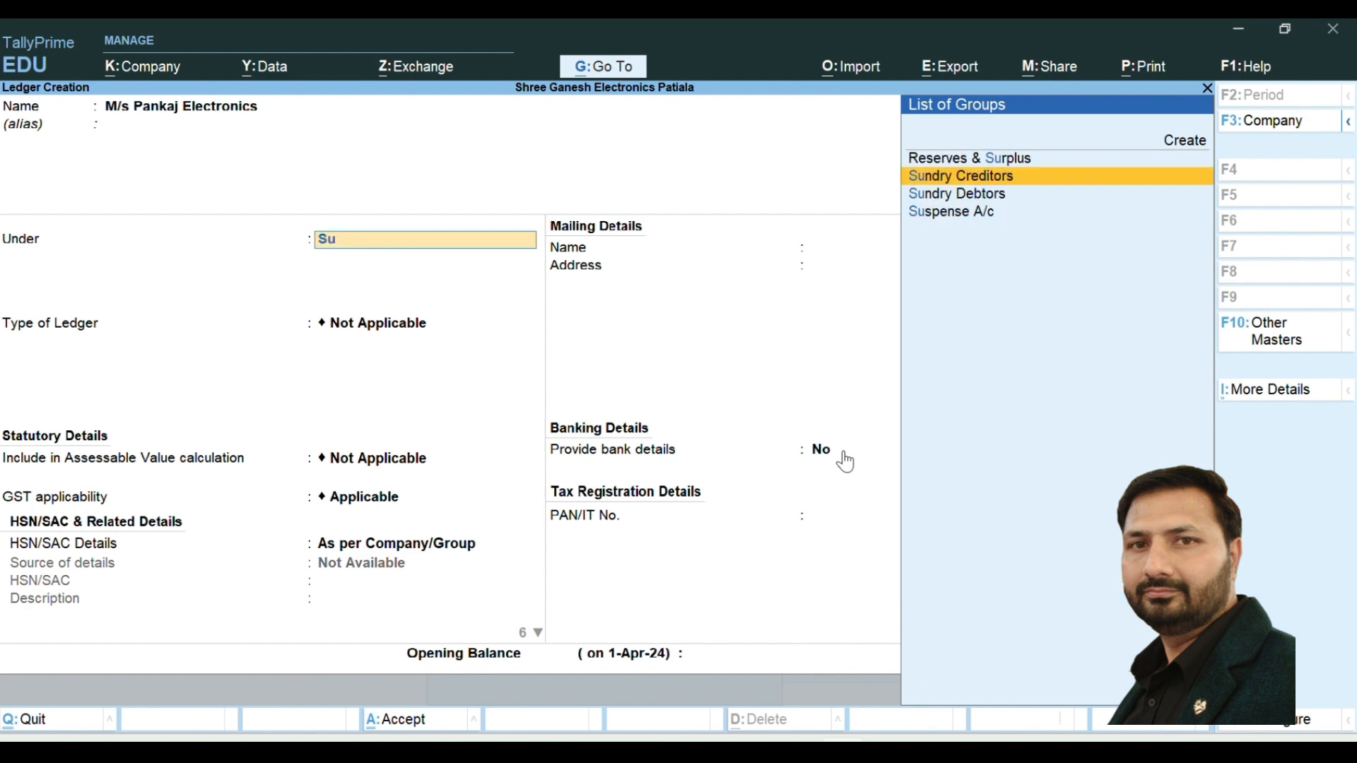
key("Return")
key("Return")
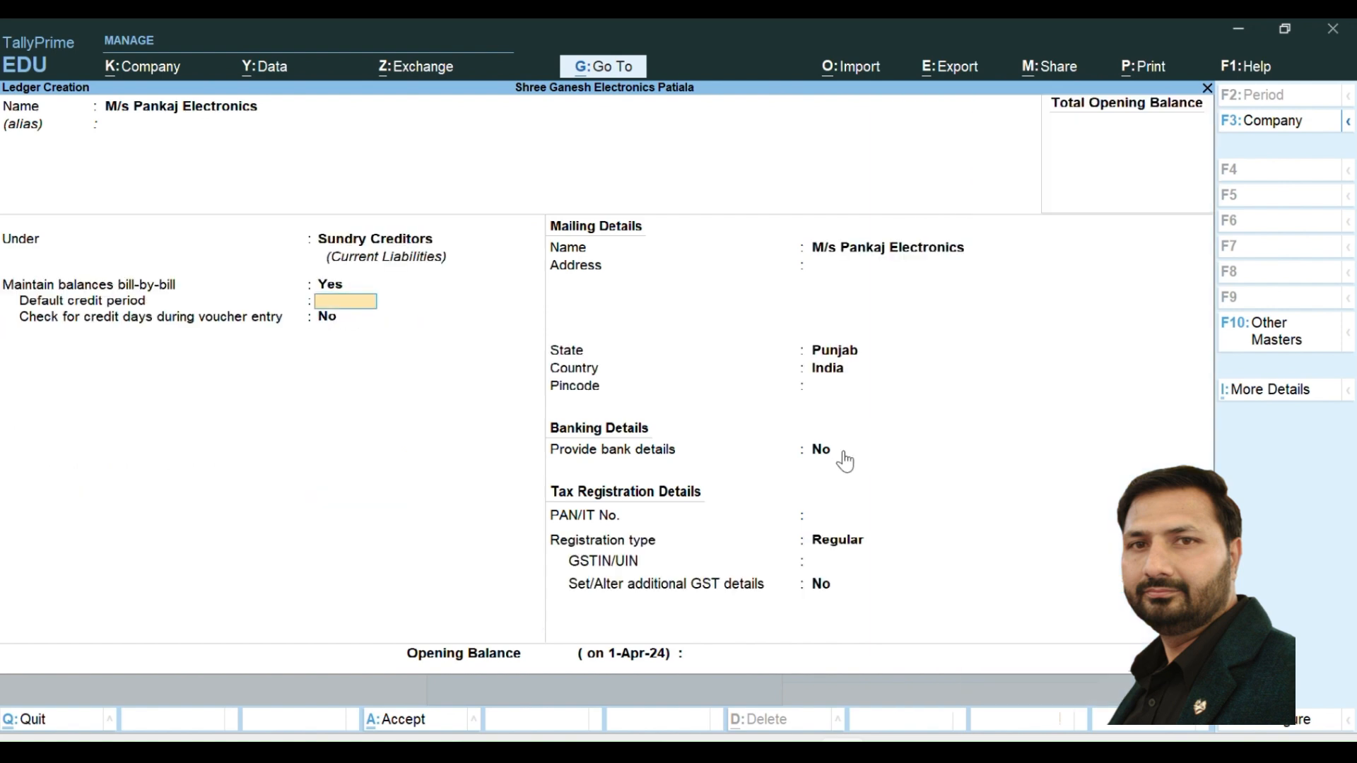
- Keep bill-by-bill balances without a default credit period, and enter the supplier's mailing address and pincode
key("Return")
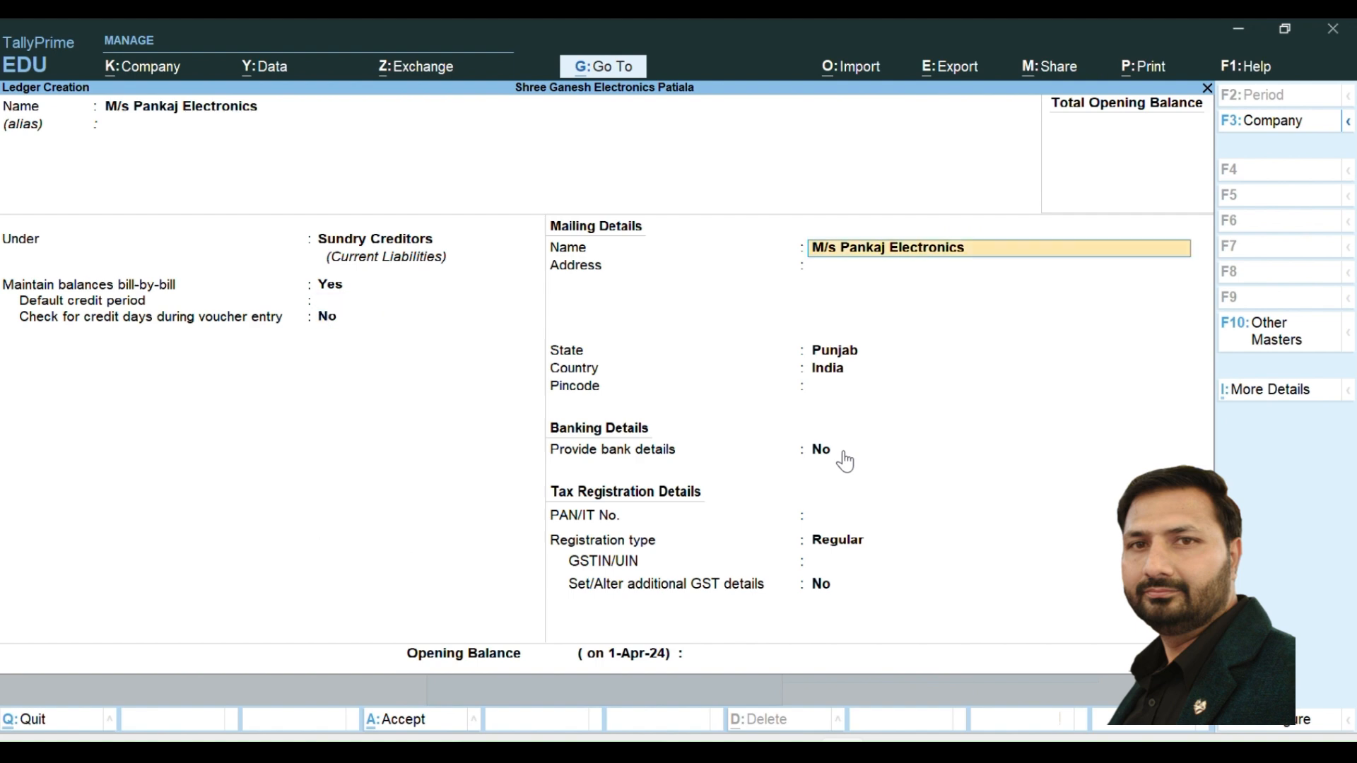
key("Return")
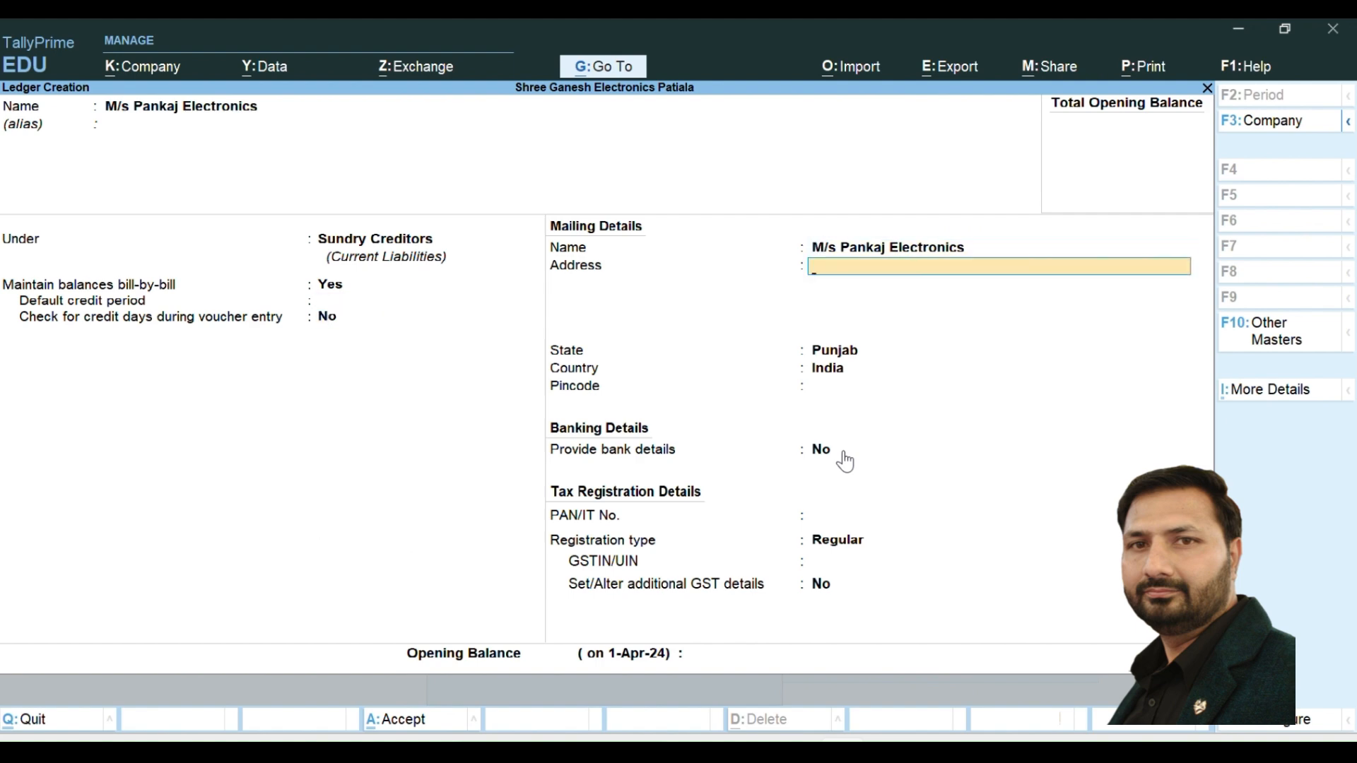
type("Patiala")
key("Return")
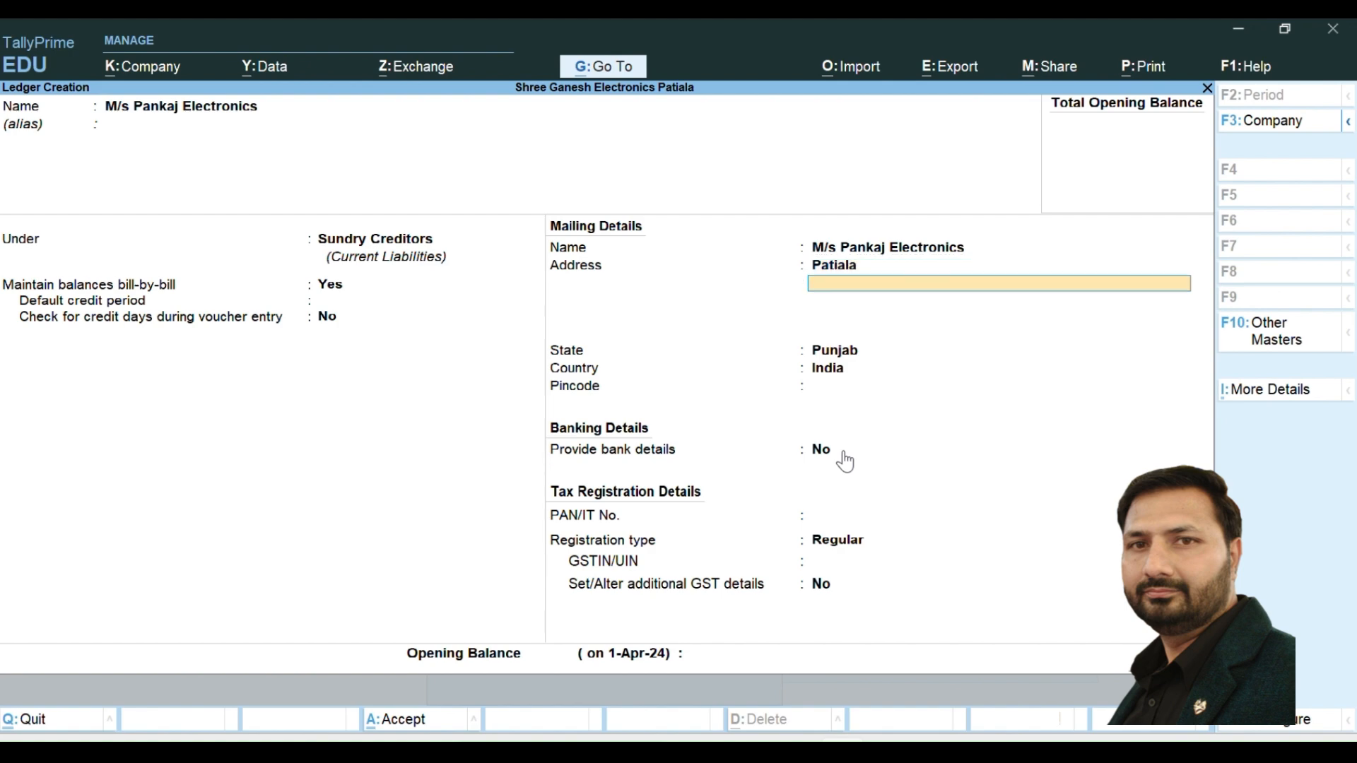
key("Return")
key("Return")
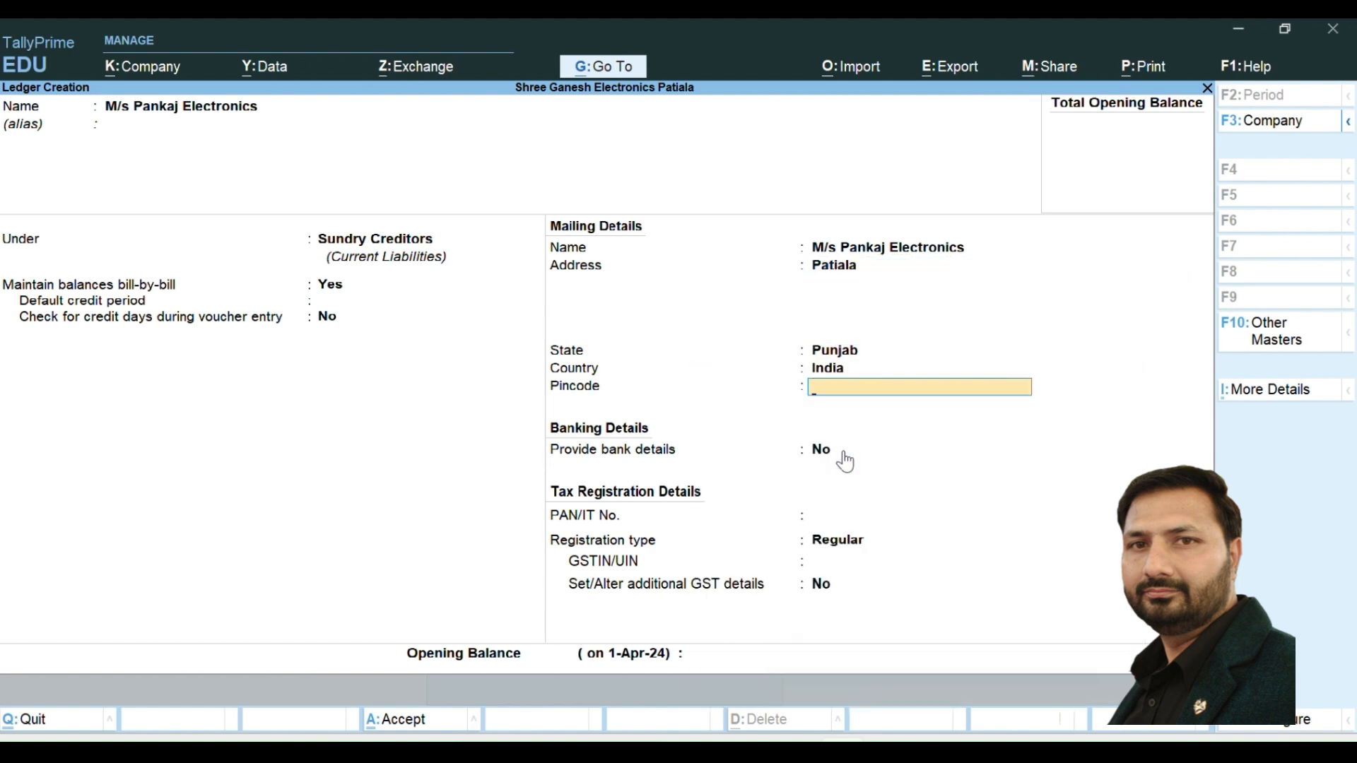
type("147001")
key("Return")
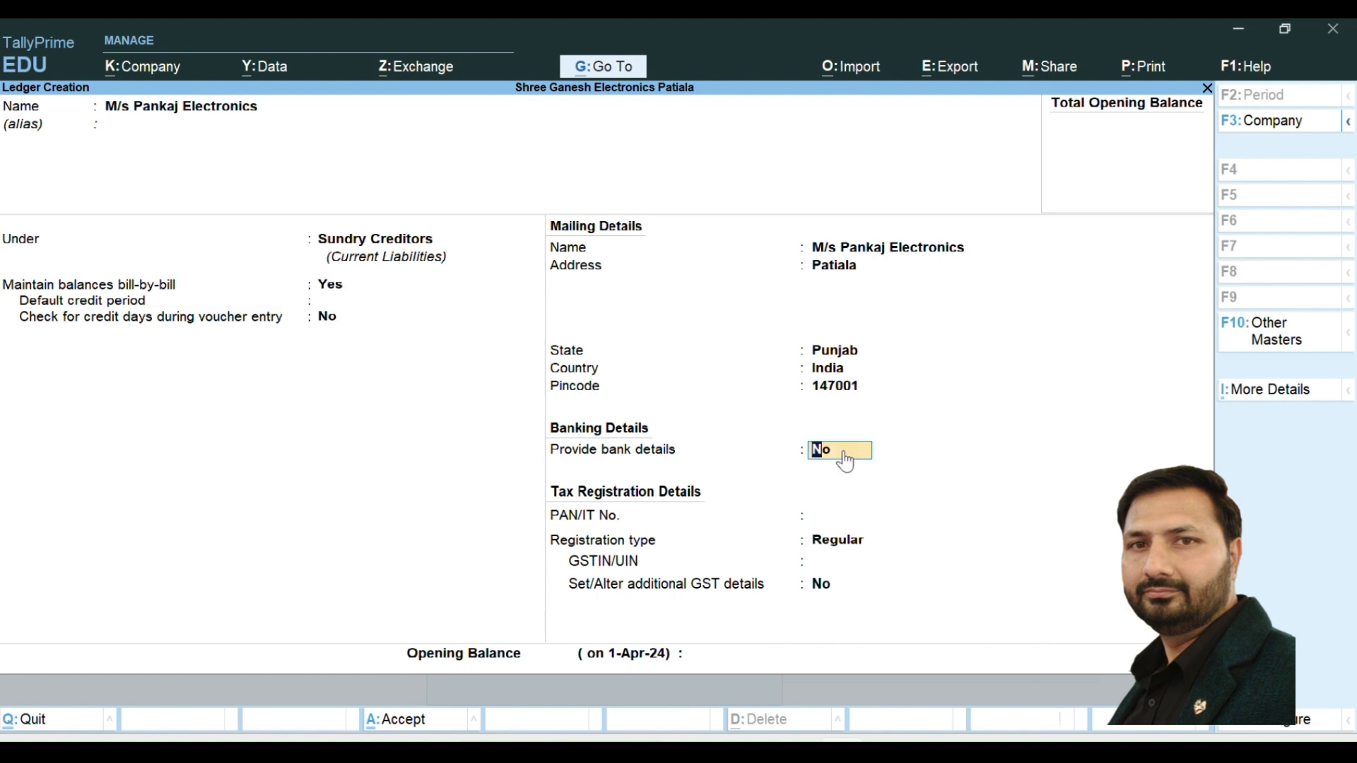
- Leave the supplier's bank details and PAN unset, keep the Regular registration type, and enter the GSTIN
key("Return")
key("Return")
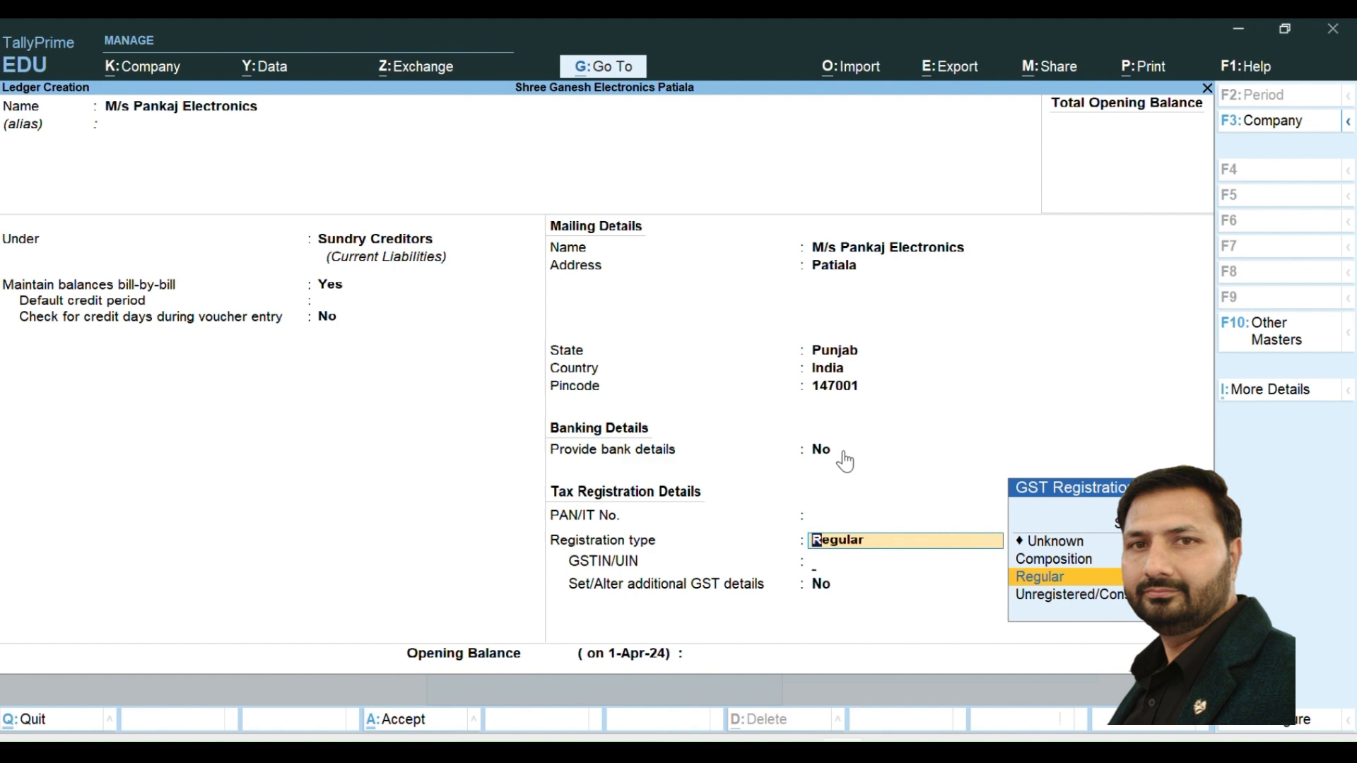
key("Return")
type("03")
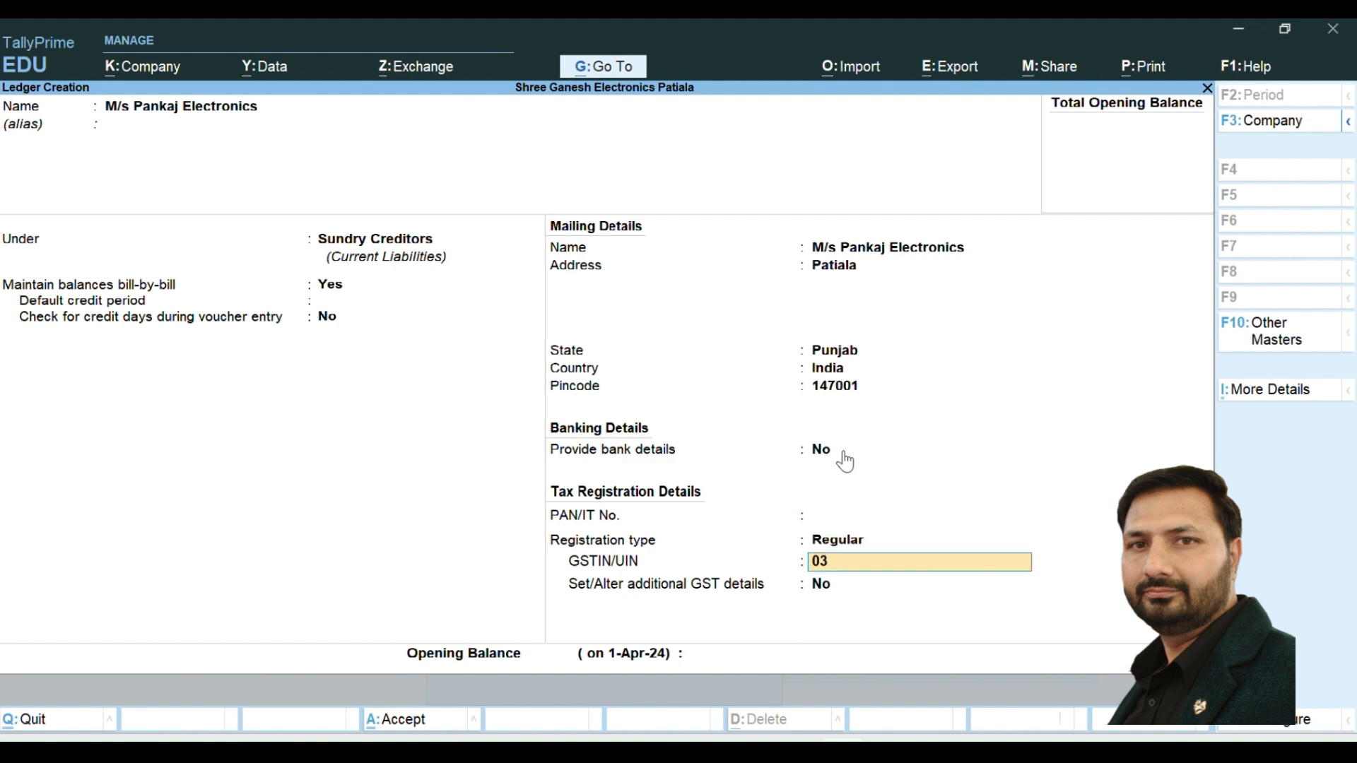
type("AWAPK12341HZ")
key("Return")
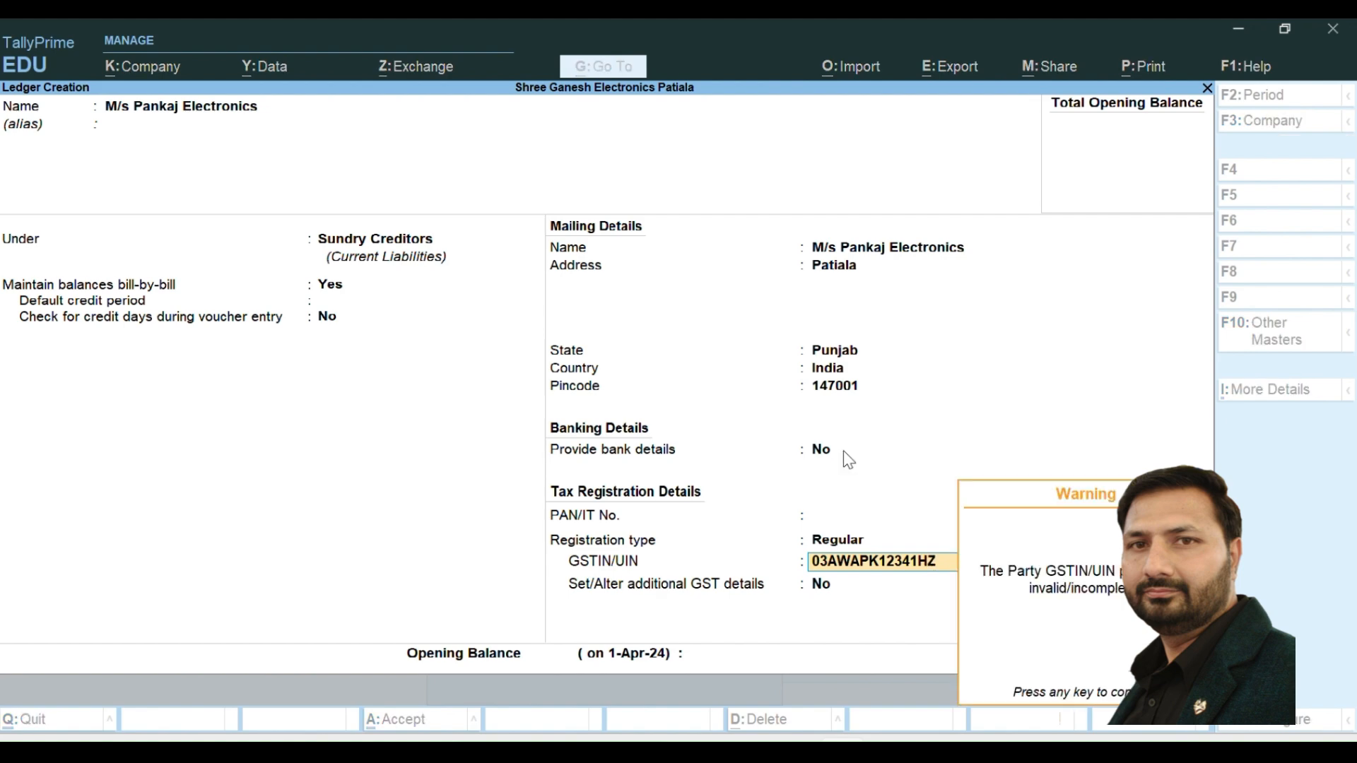
key("Return")
- Enable additional GST details with Punjab as the place of supply, and save the supplier ledger
type("y")
key("Return")
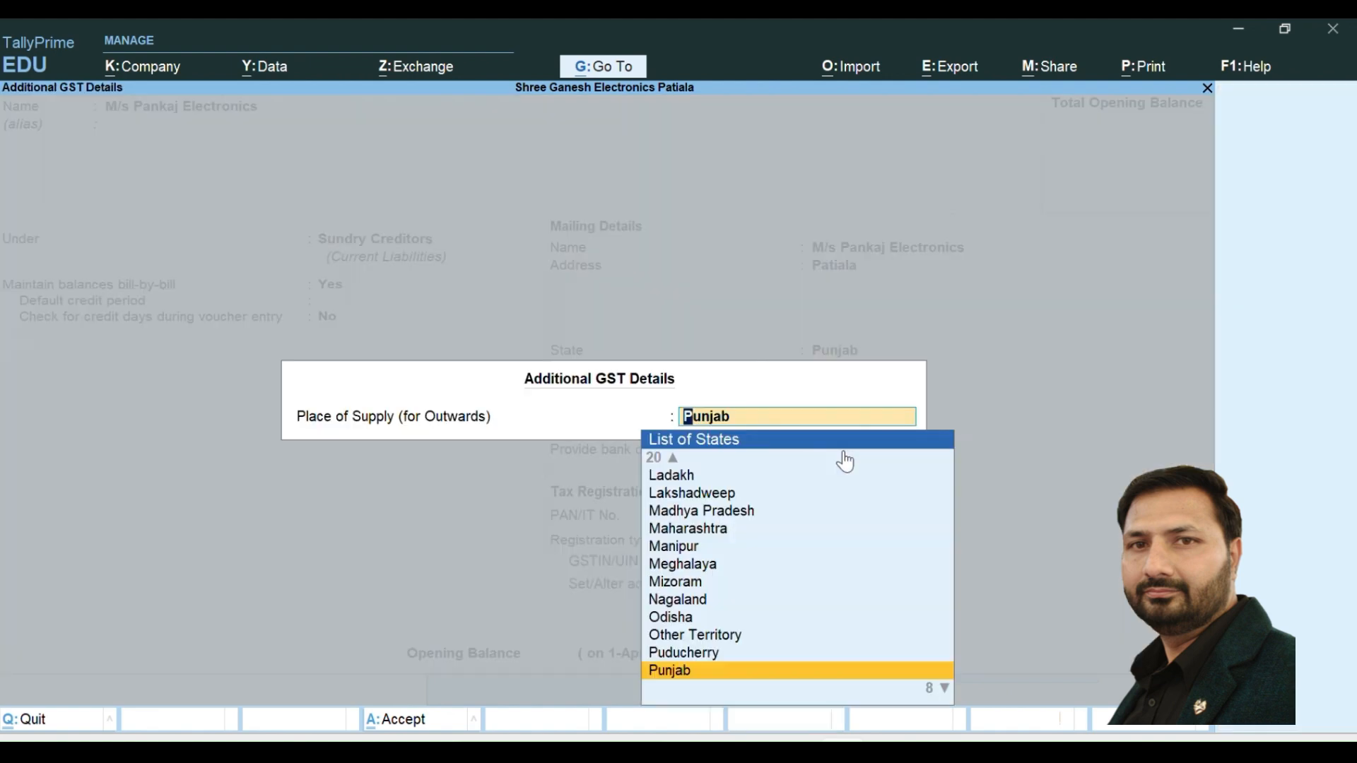
key("Return")
key("Return")
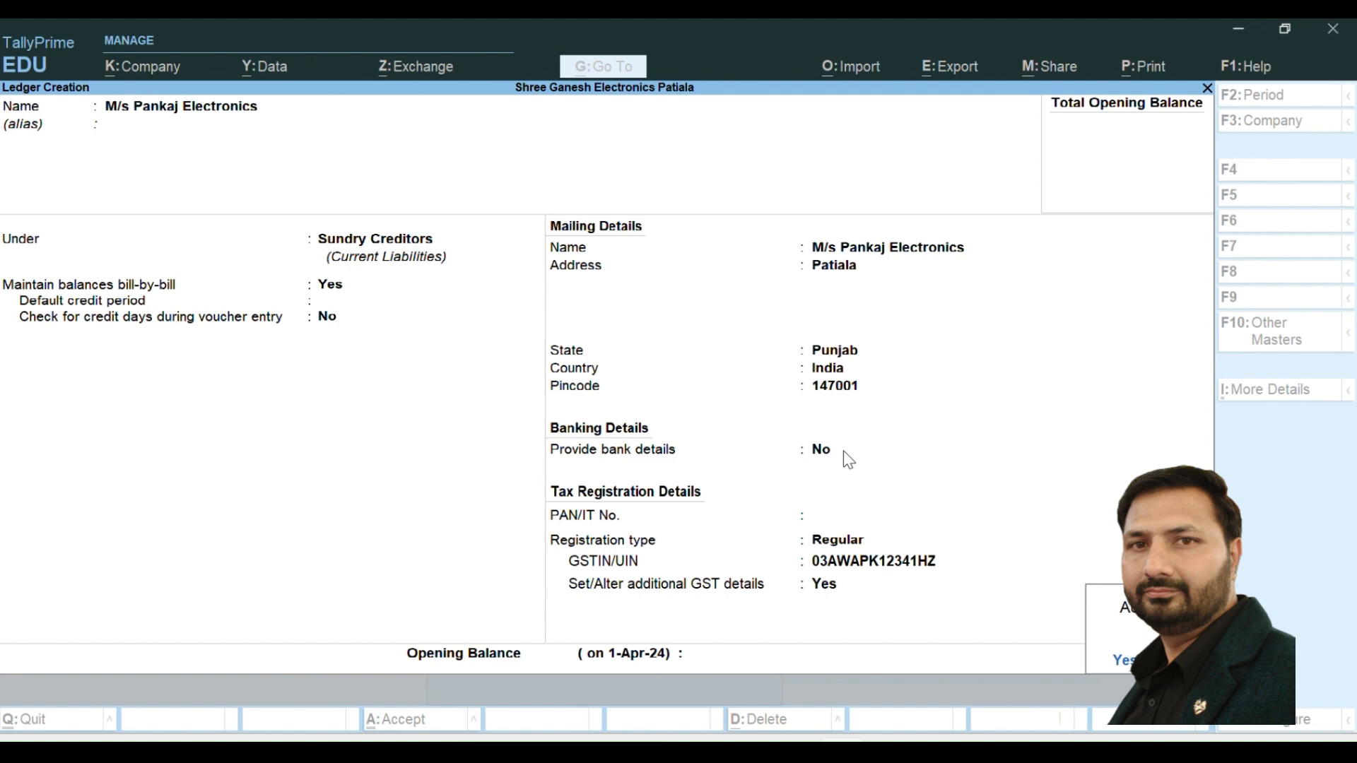
key("y")
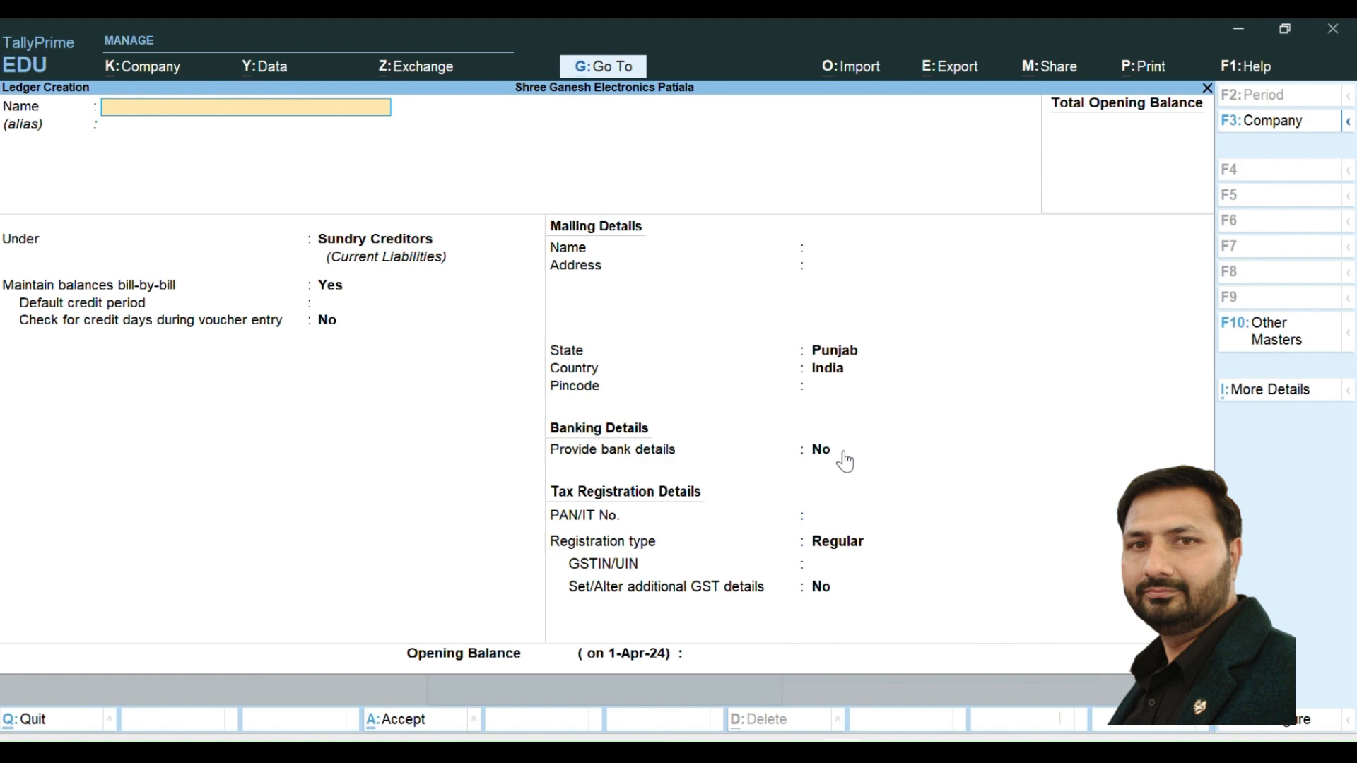
- Name the new ledger CGST and place it under Duties & Taxes
type("Cgst")
key("BackSpace")
key("BackSpace")
key("BackSpace")
type("H")
key("BackSpace")
type("GST")
key("Return")
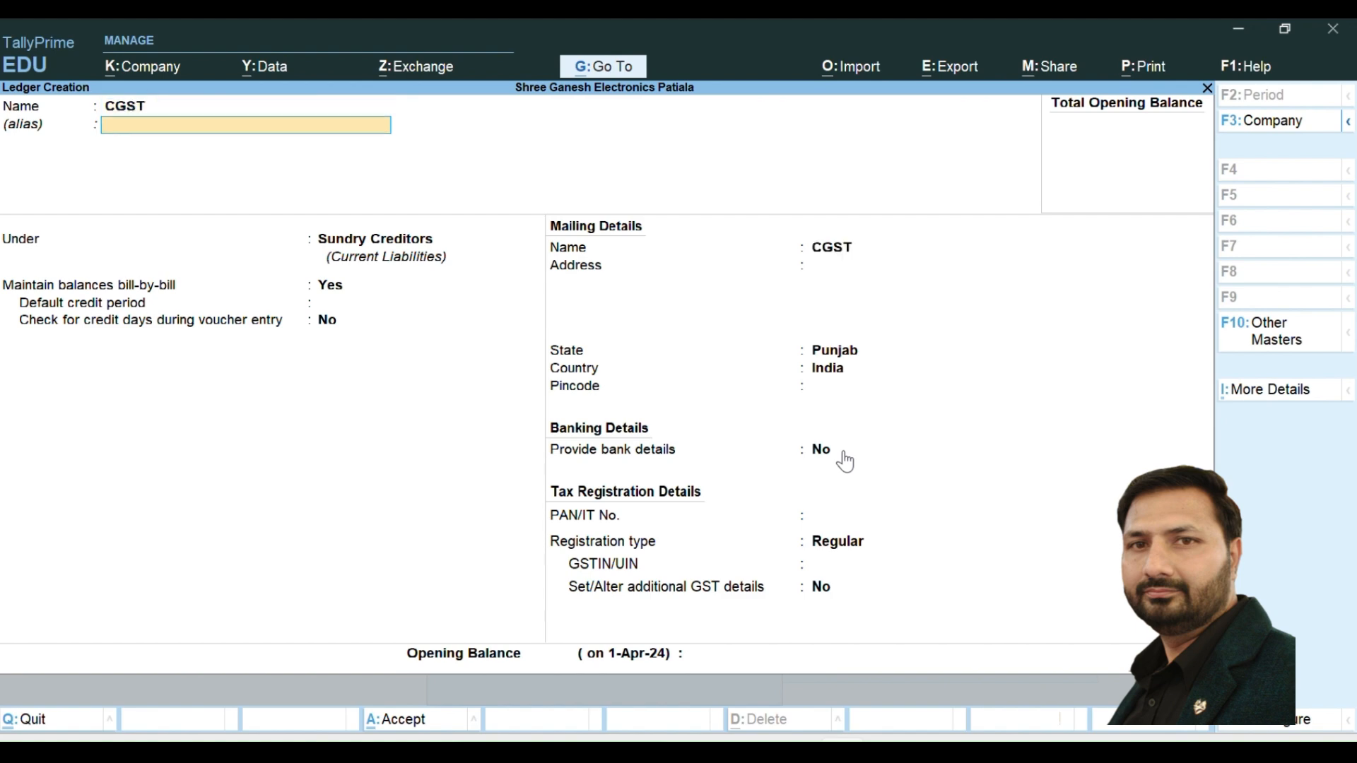
key("Return")
type("DU")
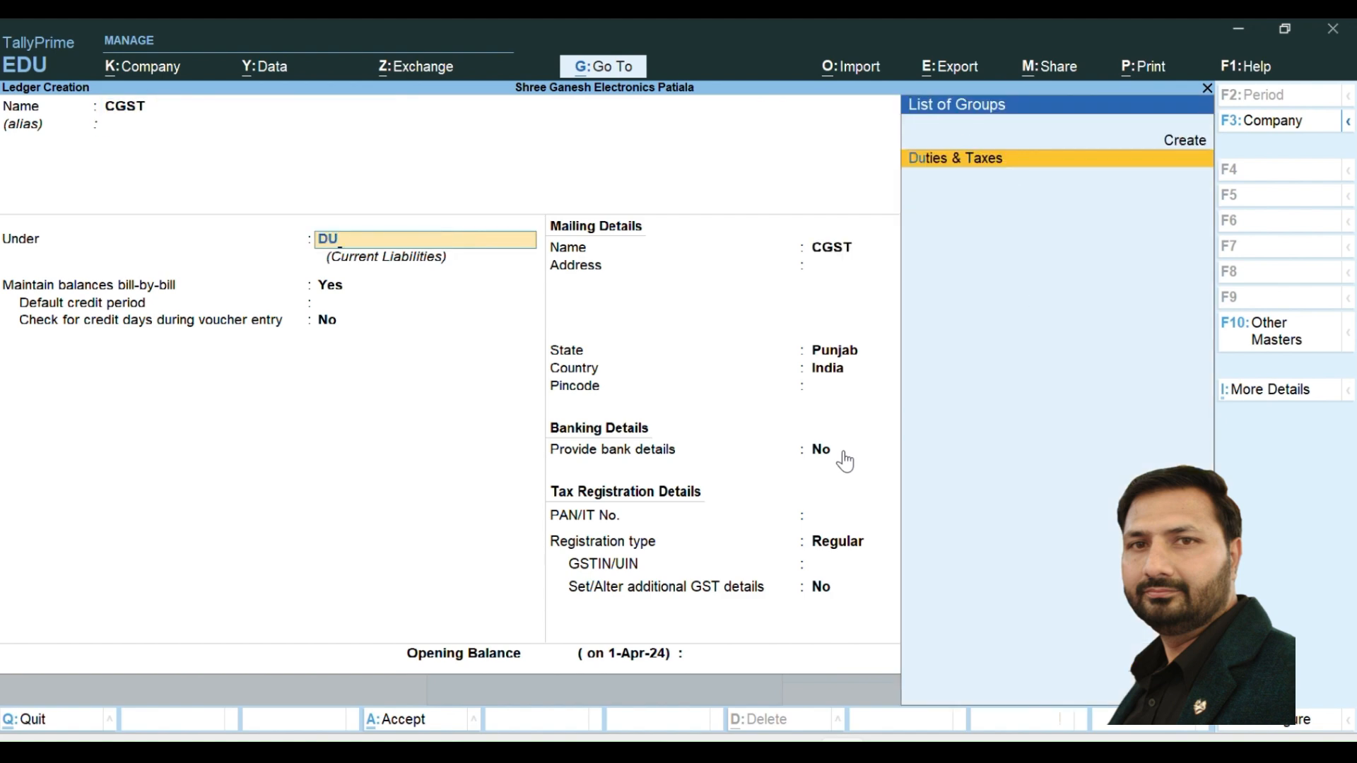
key("Return")
- Set the CGST ledger's type of duty to GST and its tax type to CGST, keeping 0% calculation
key("Up")
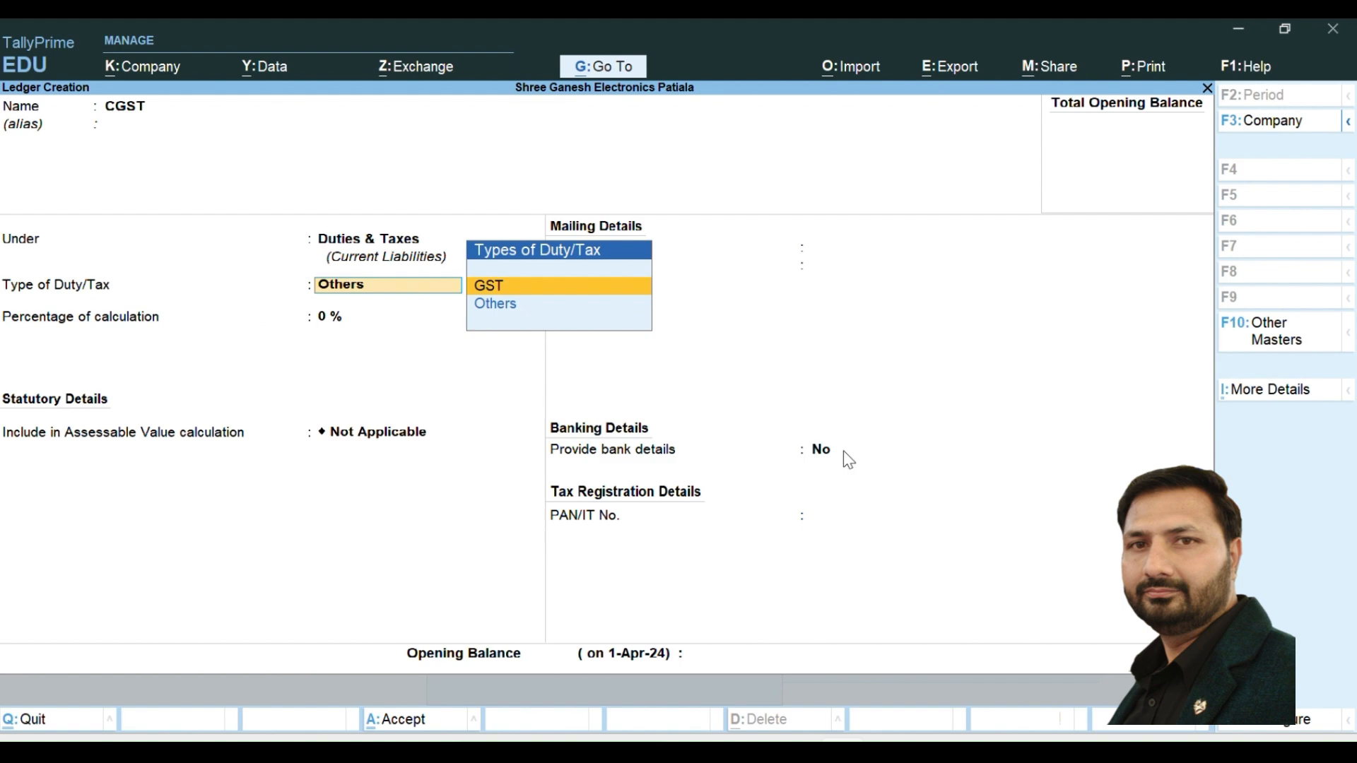
key("Return")
key("Down")
key("Return")
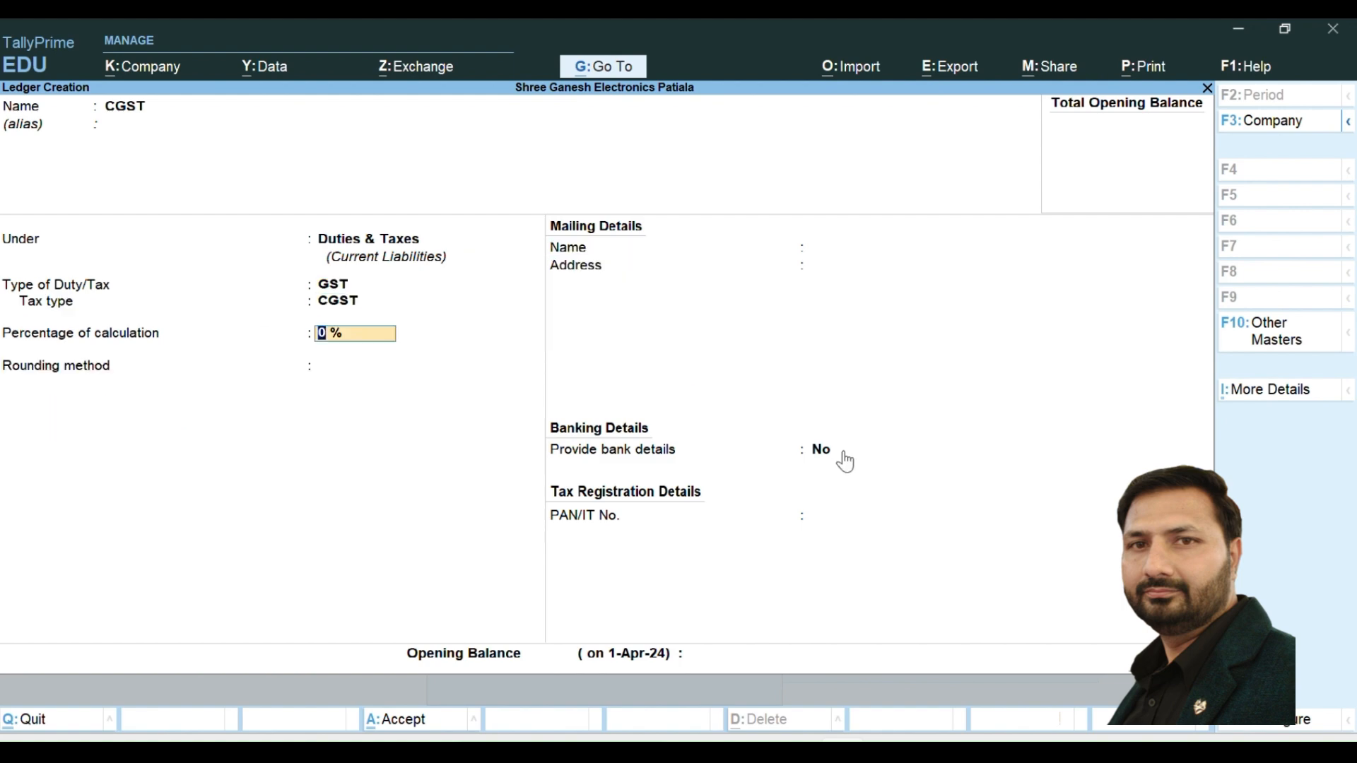
key("Return")
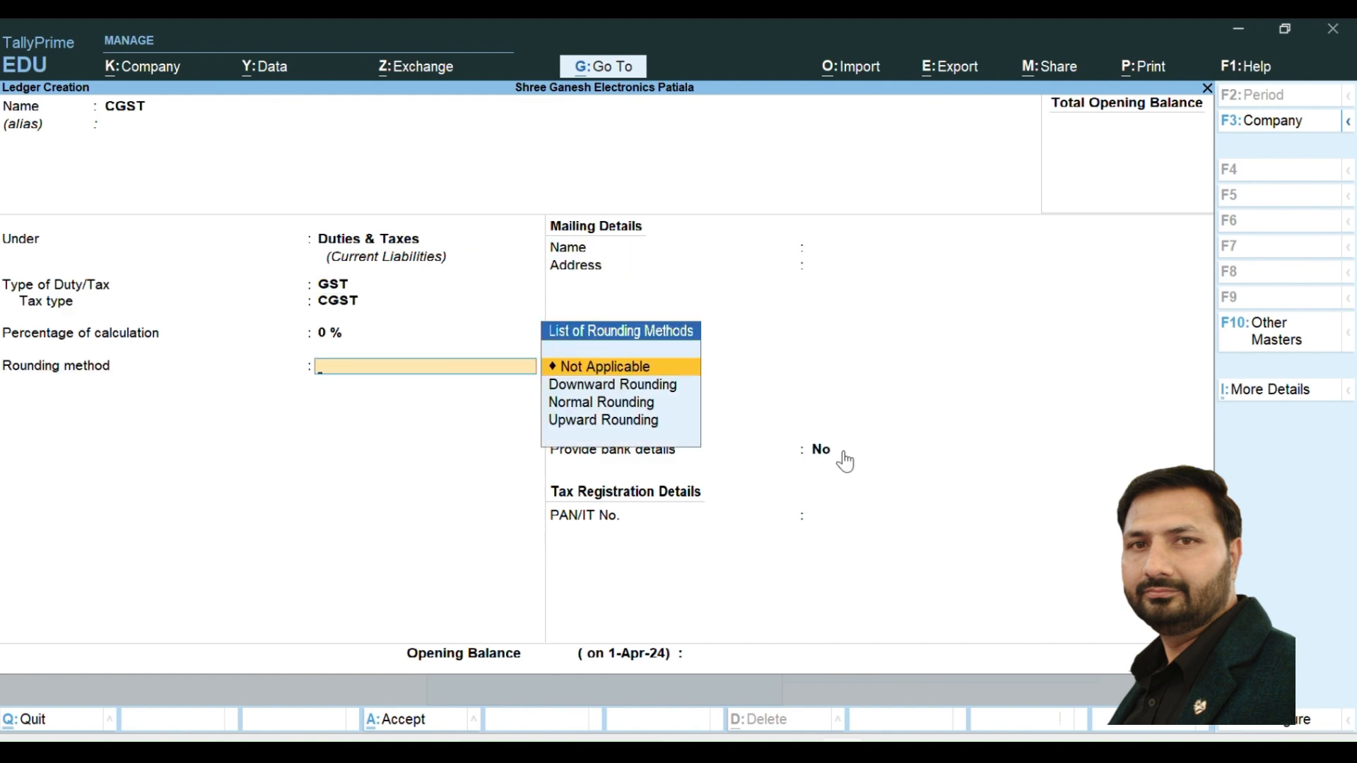
- Set Normal Rounding with a rounding limit of 1 for the CGST ledger, and save it without an opening balance
key("Down")
key("Down")
key("Return")
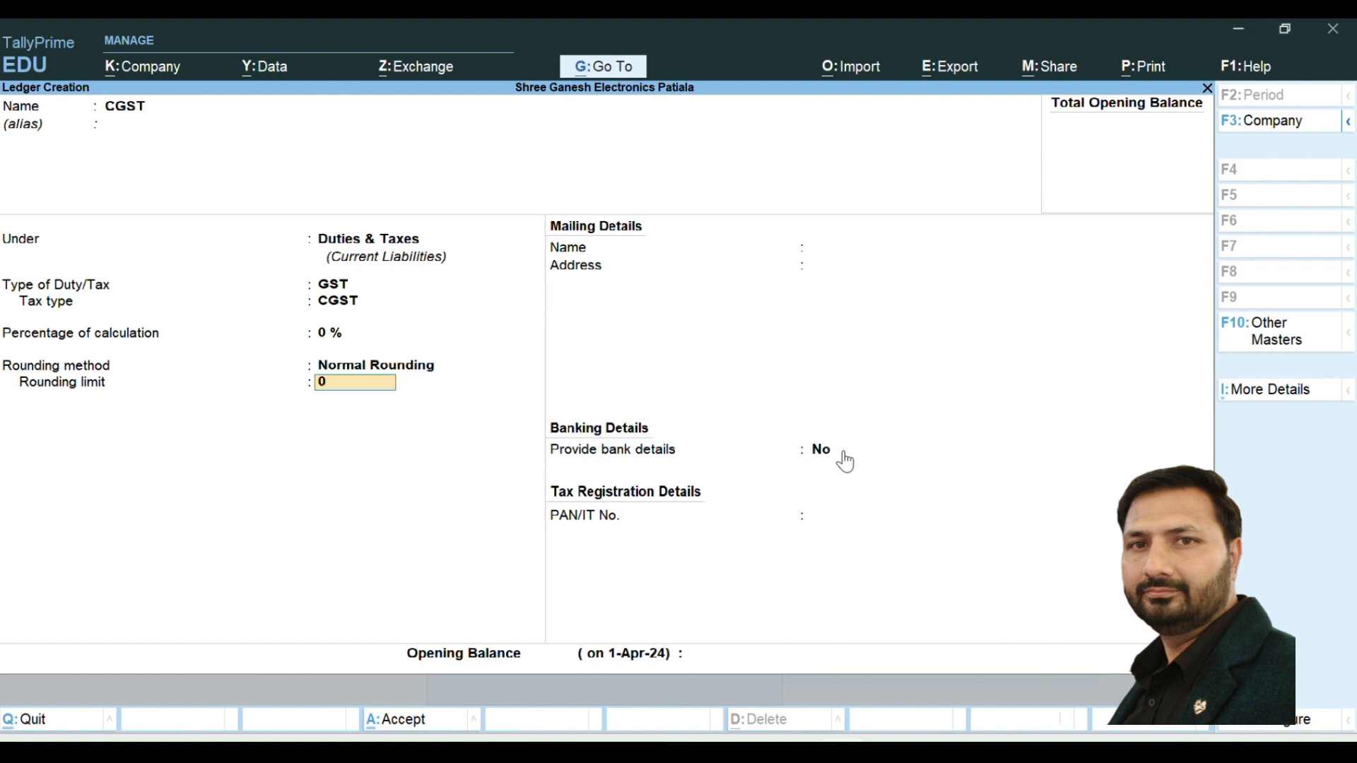
type("1")
left_click(844, 456)
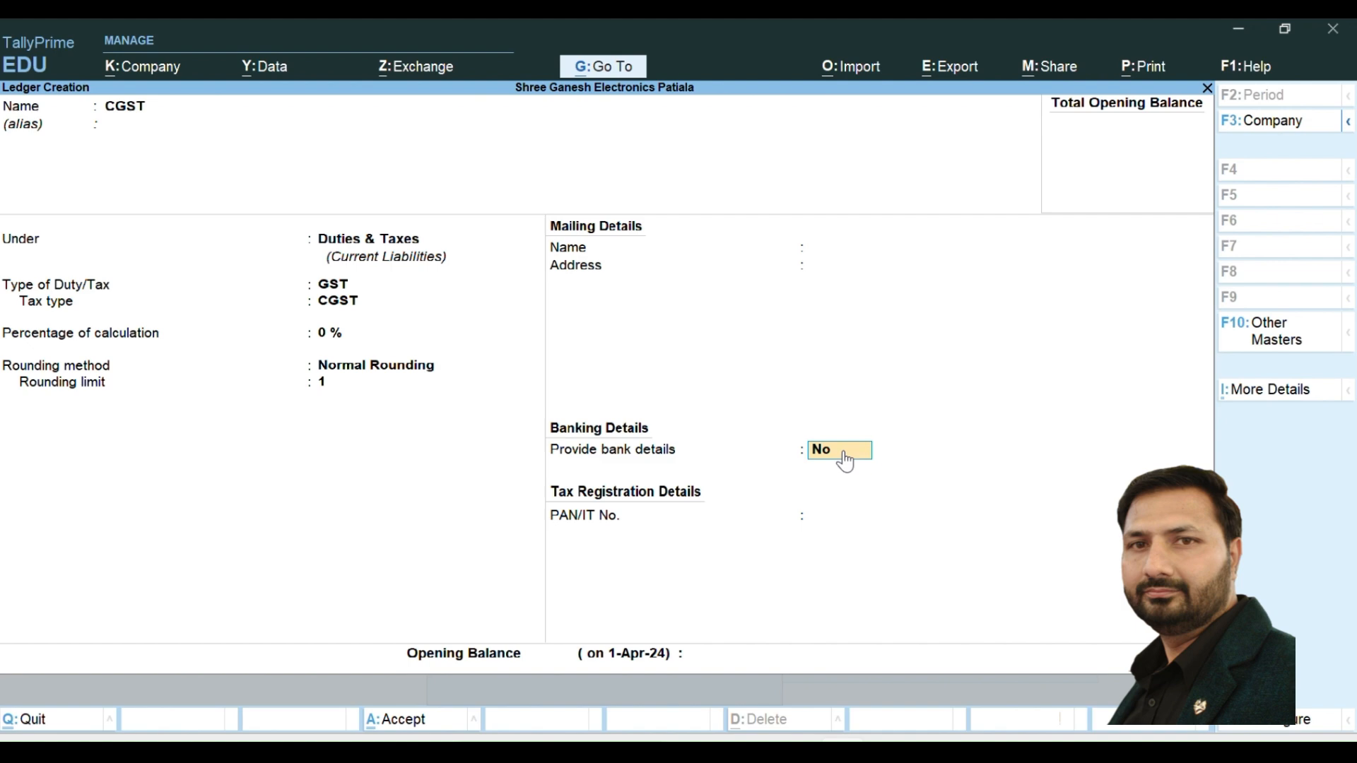
key("Return")
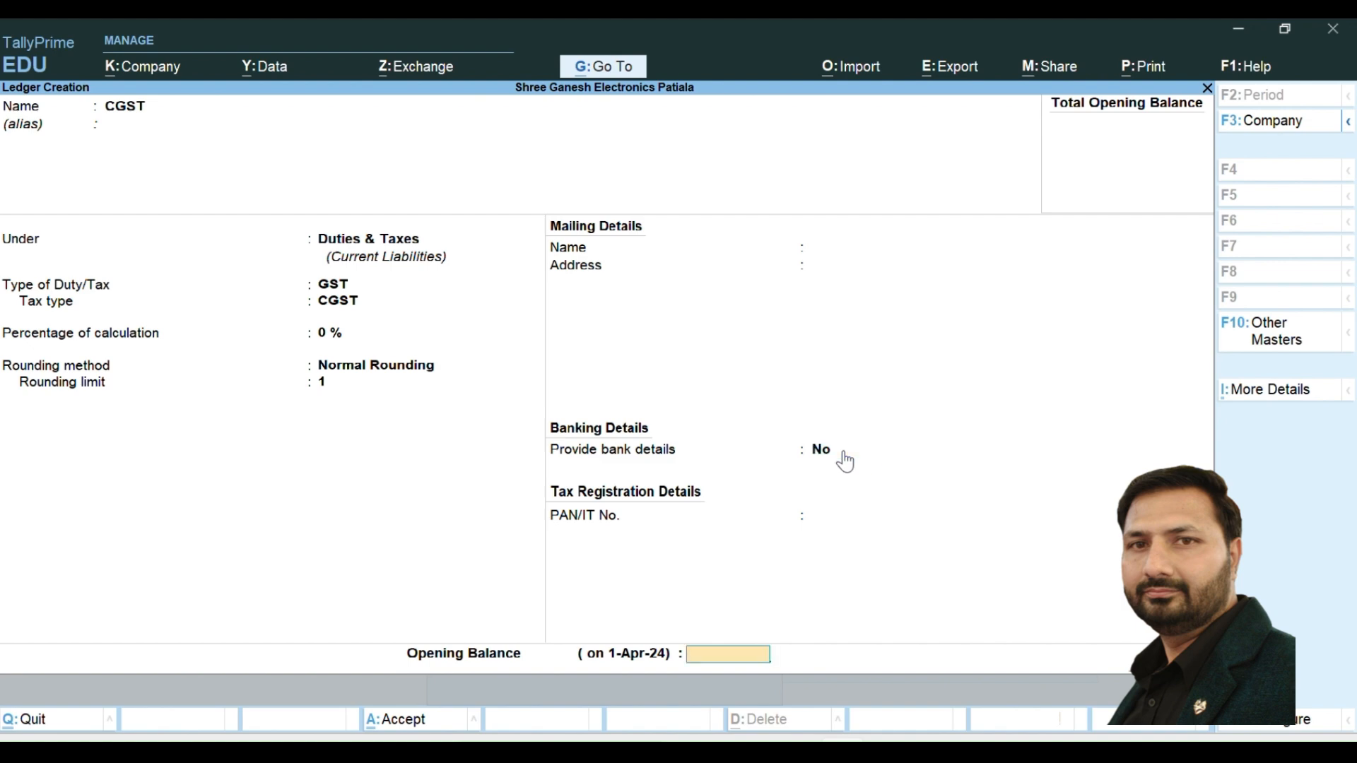
key("Return")
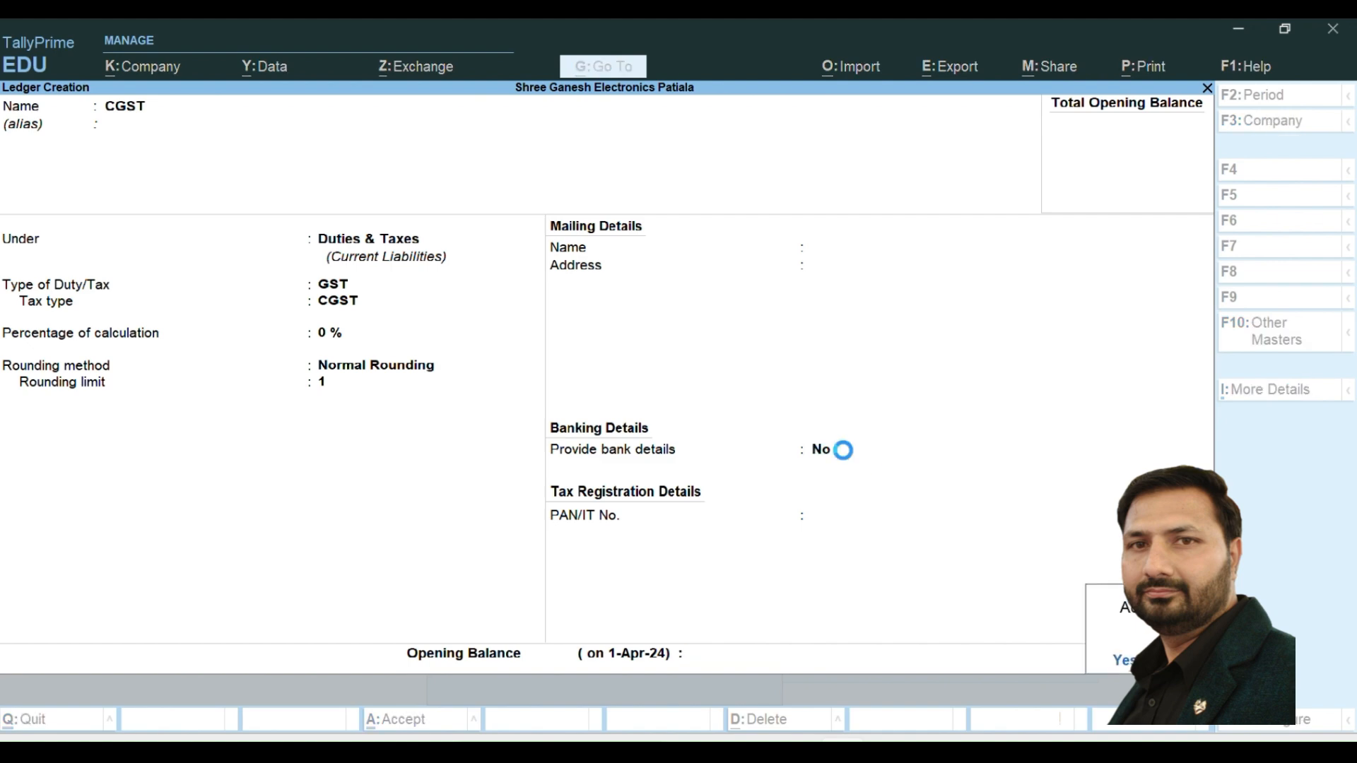
- Name the new ledger SGST, keeping it under Duties & Taxes
type("D")
type("G")
key("BackSpace")
key("BackSpace")
type("SGST")
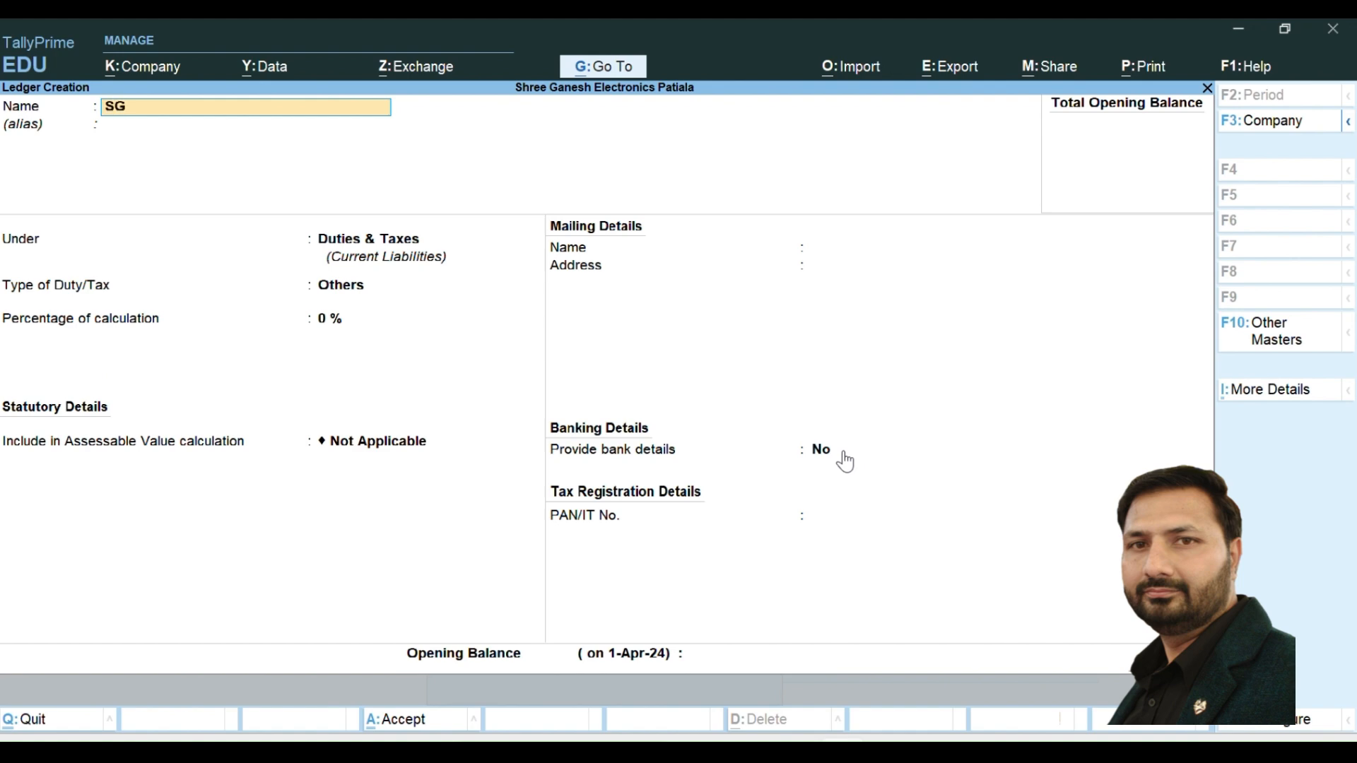
key("Return")
- Set the SGST ledger's type of duty to GST and its tax type to SGST/UTGST, keeping 0% calculation
key("Return")
key("Return")
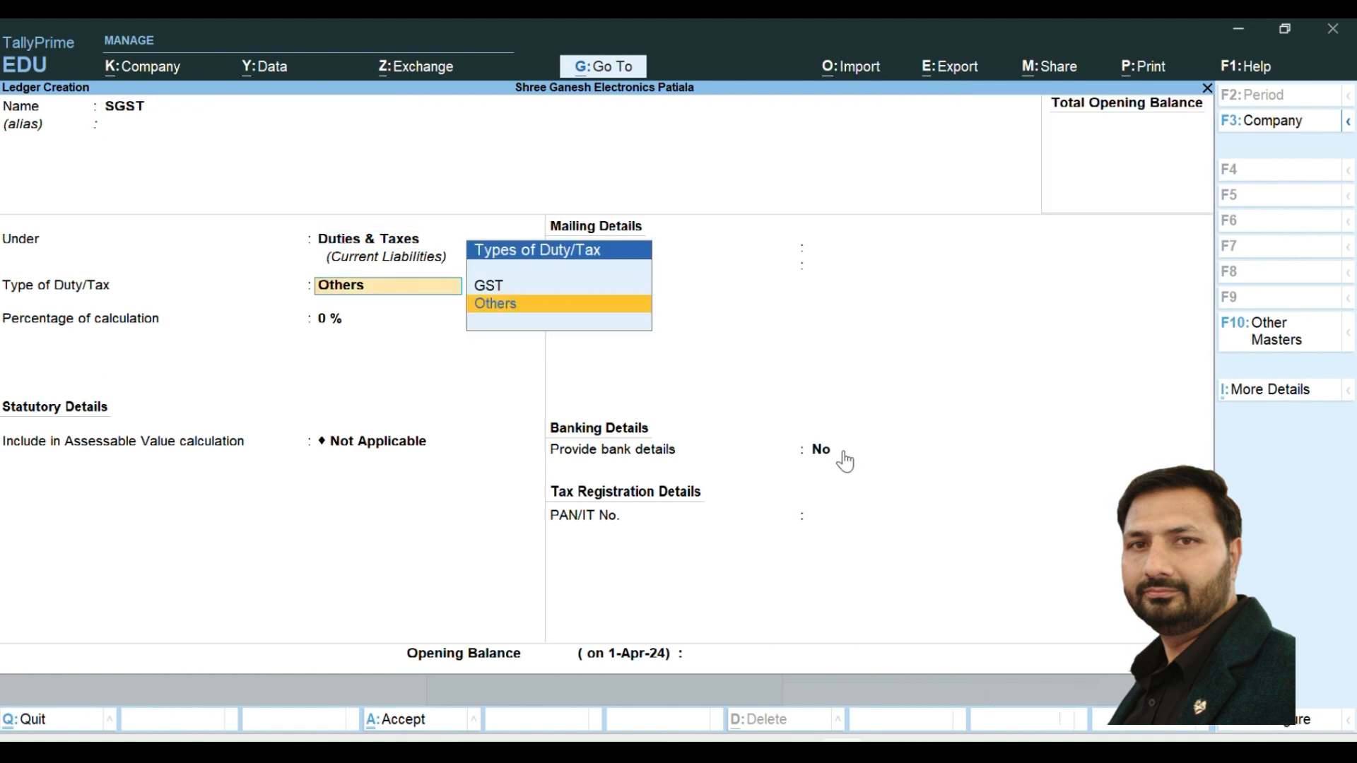
key("Up")
key("Return")
key("Down")
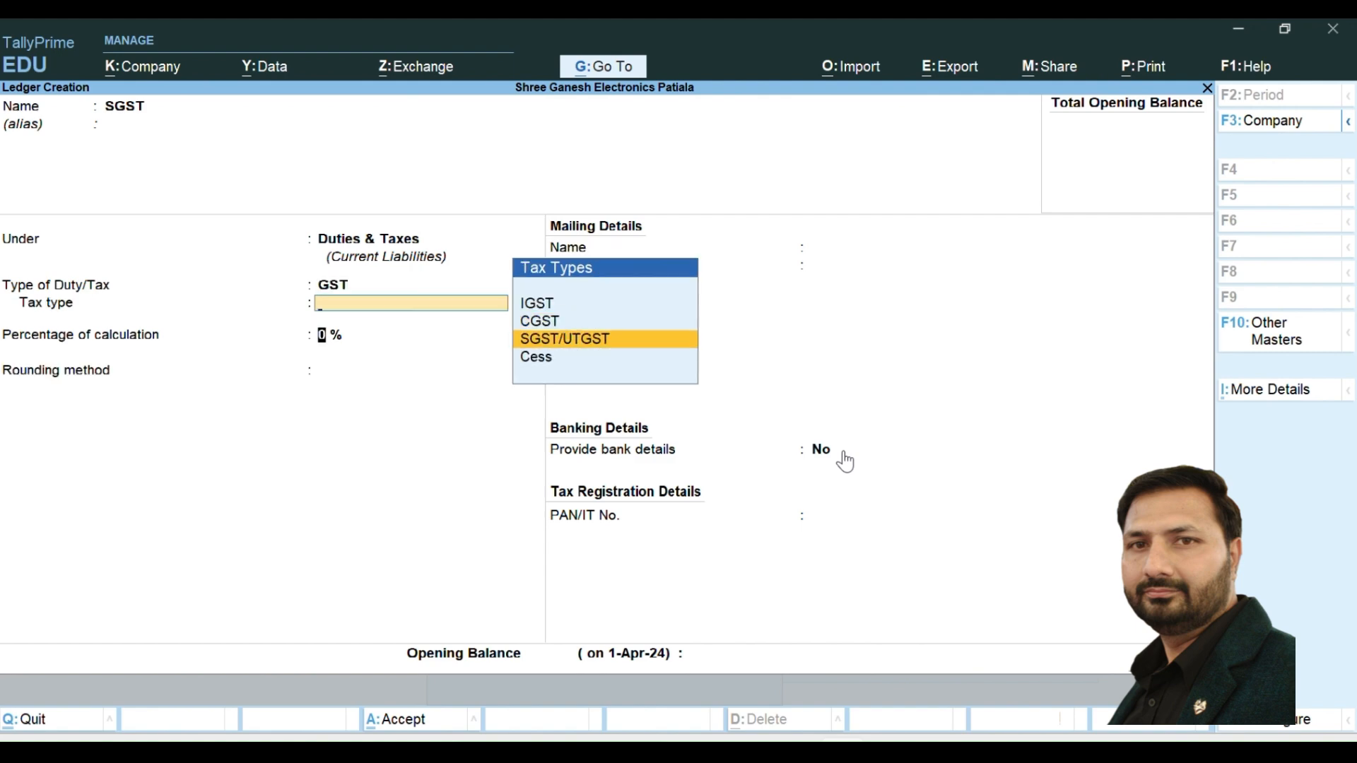
key("Return")
key("Return")
- Set Normal Rounding with a rounding limit of 1 for the SGST ledger, and save it without an opening balance
key("Down")
key("Up")
key("Down")
key("Down")
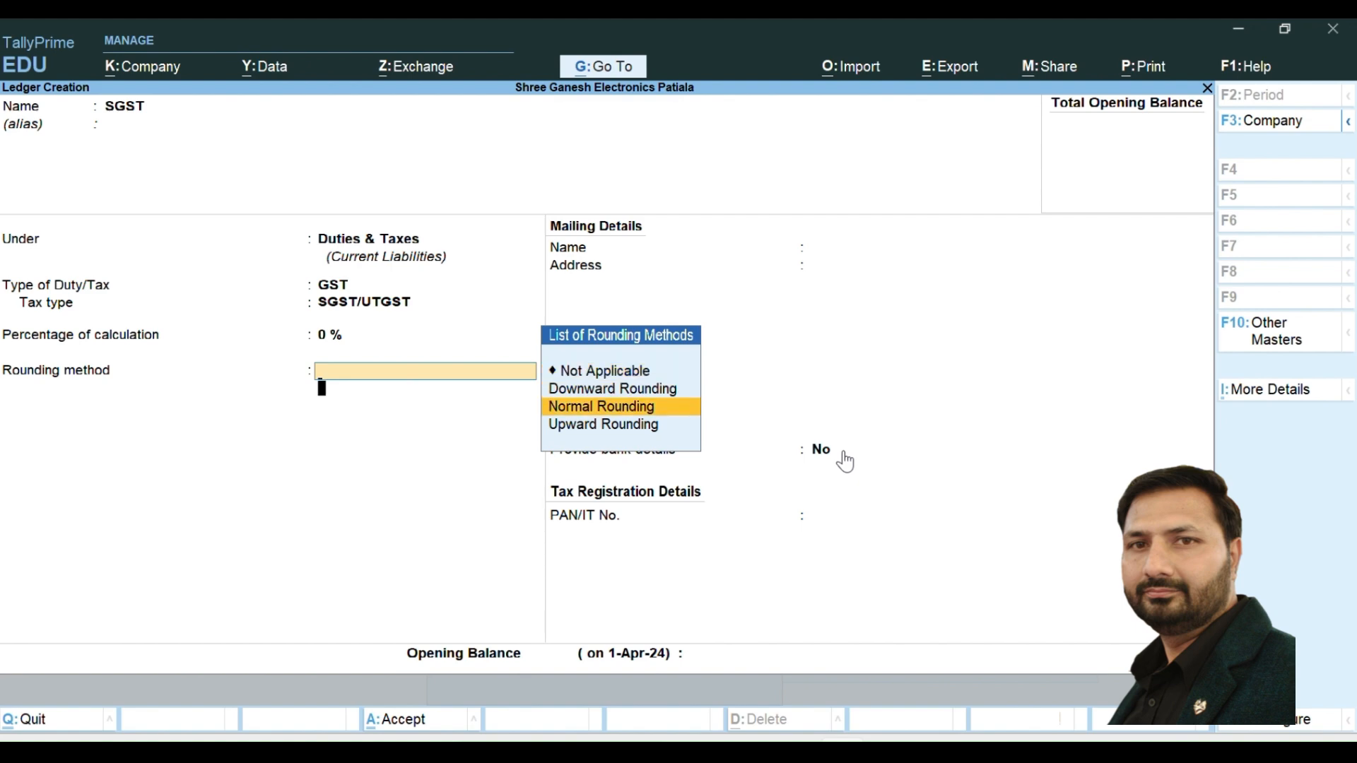
key("Return")
key("Return")
key("Up")
type("1")
key("Return")
key("Return")
key("Return")
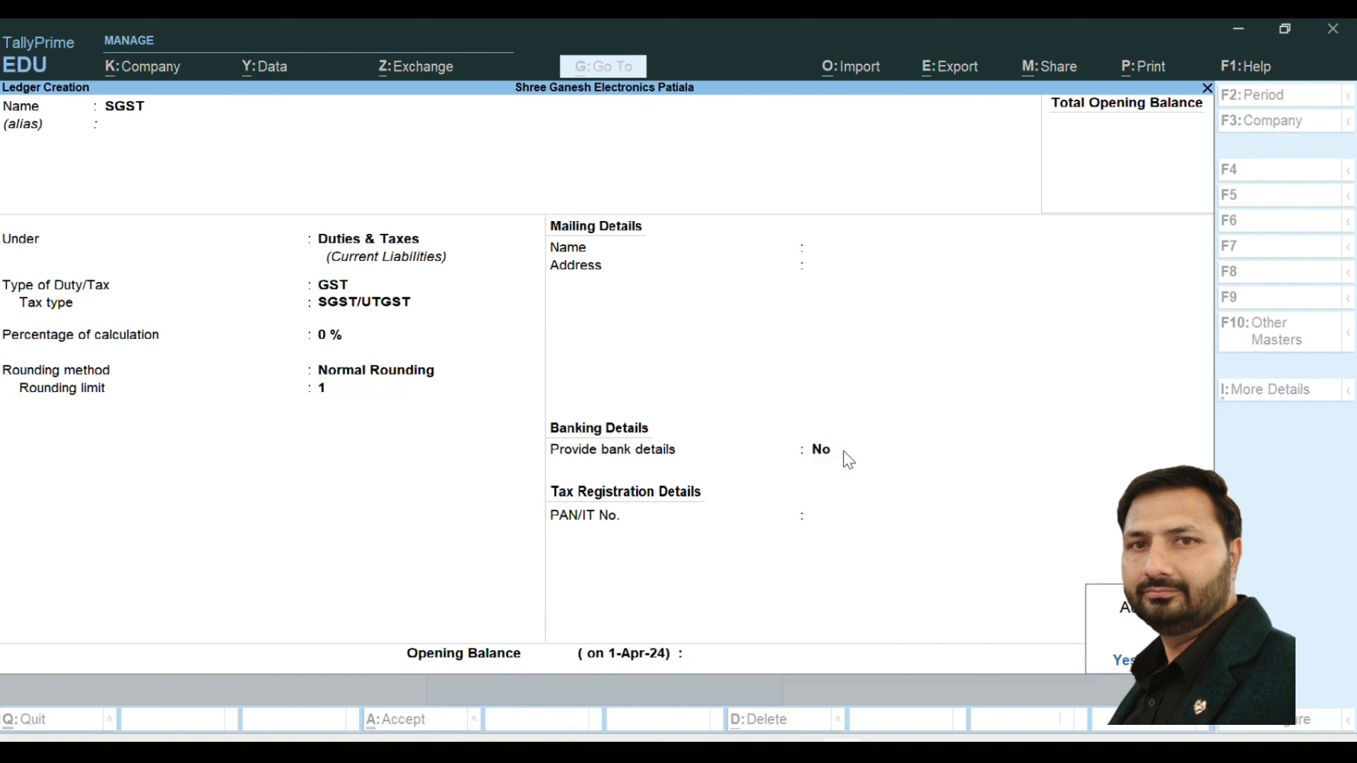
key("Return")
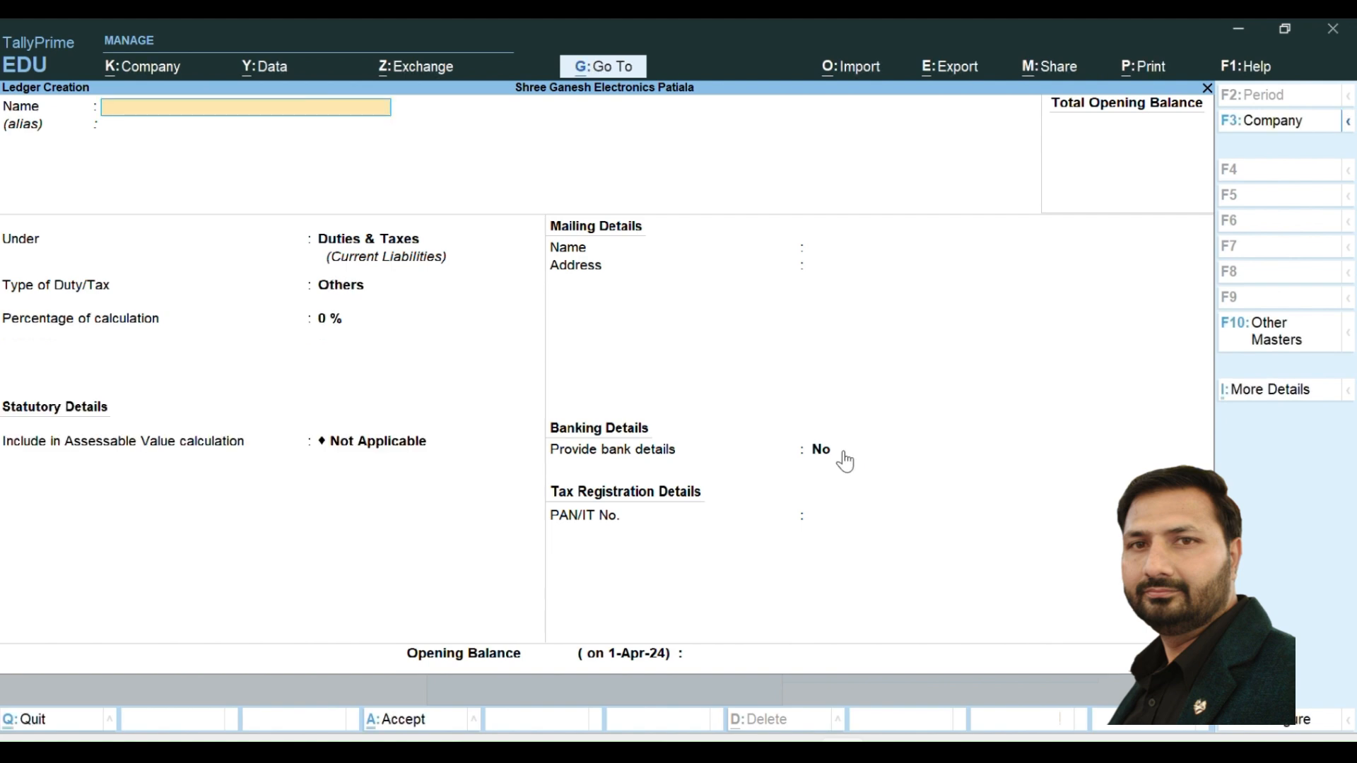
- Name the new ledger IGST under Duties & Taxes, with GST as its type of duty and IGST as its tax type
type("IGST")
key("Return")
key("Return")
key("Return")
key("Up")
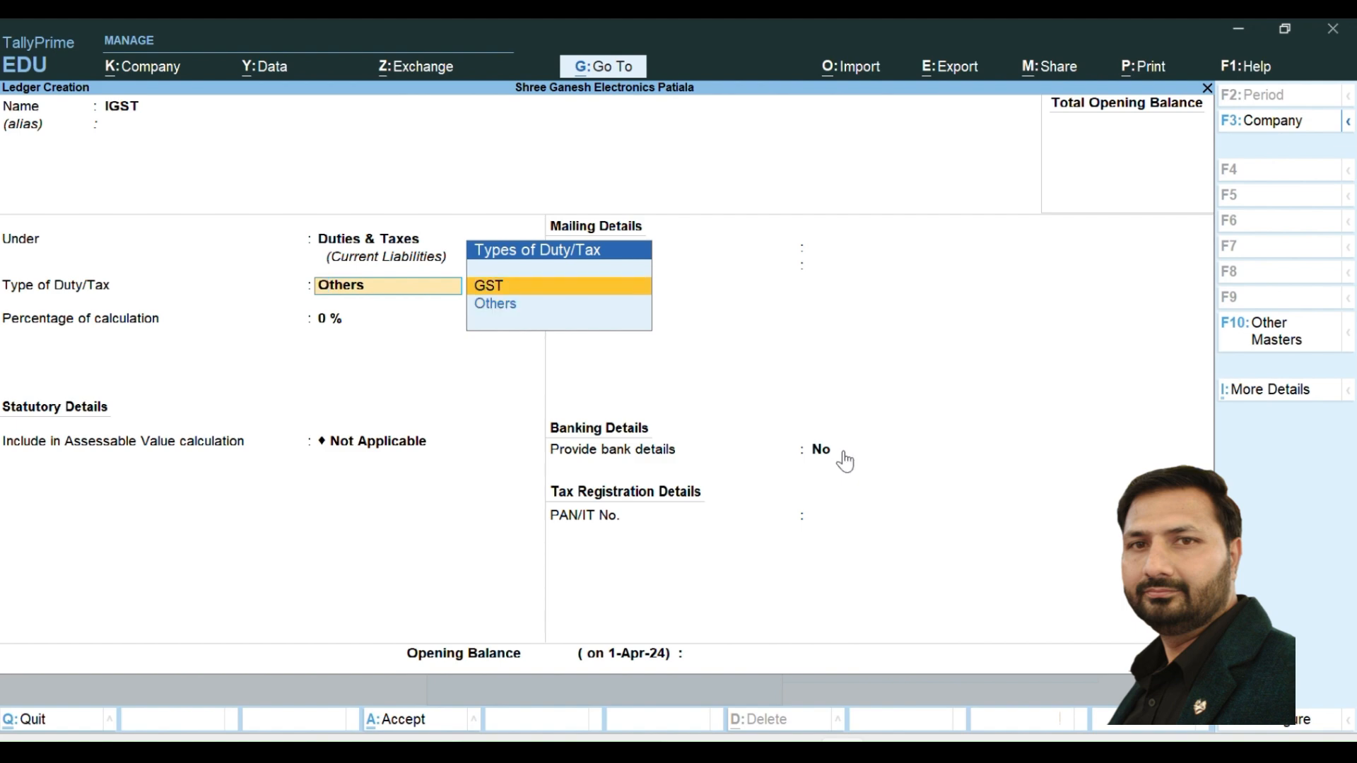
key("Return")
- Keep 0% calculation for the IGST ledger, set Normal Rounding with a limit of 1, save it and leave ledger creation
key("Return")
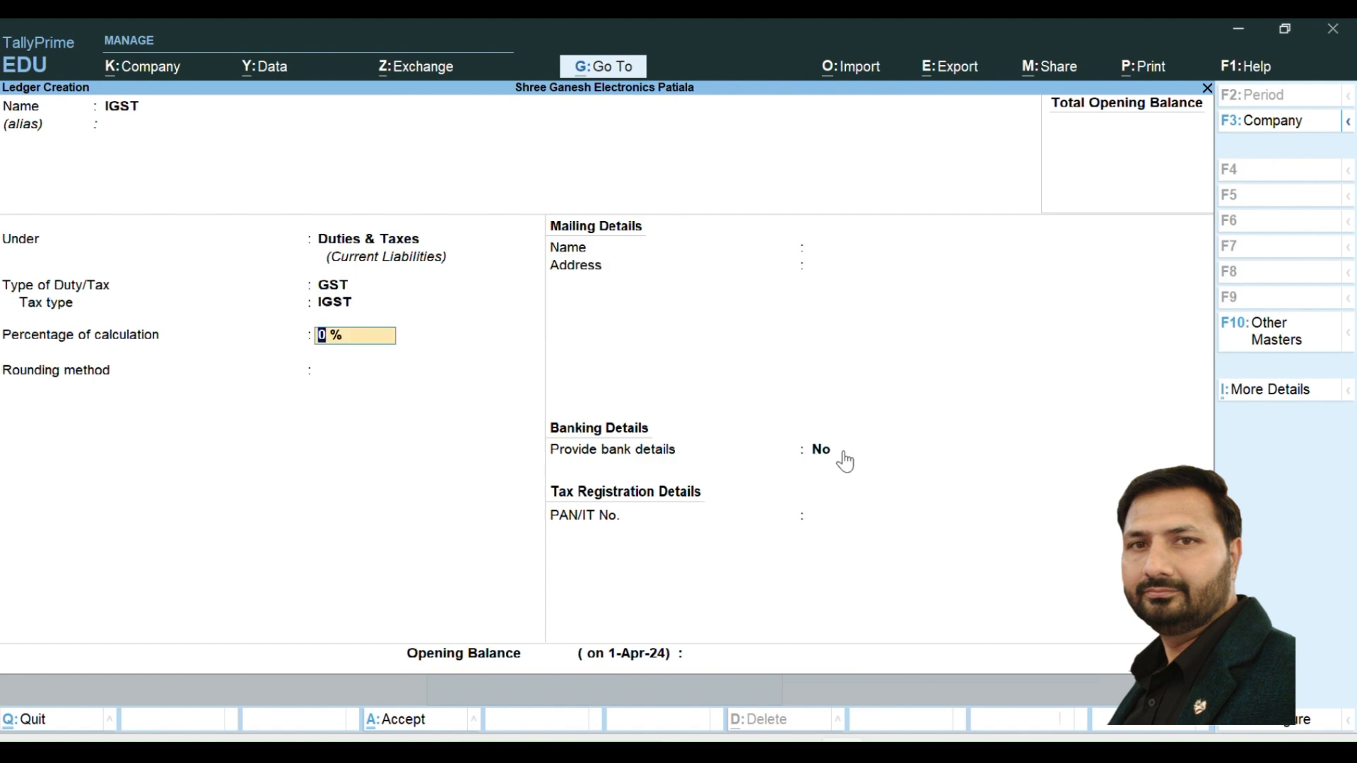
key("Return")
key("Down")
key("Down")
key("Return")
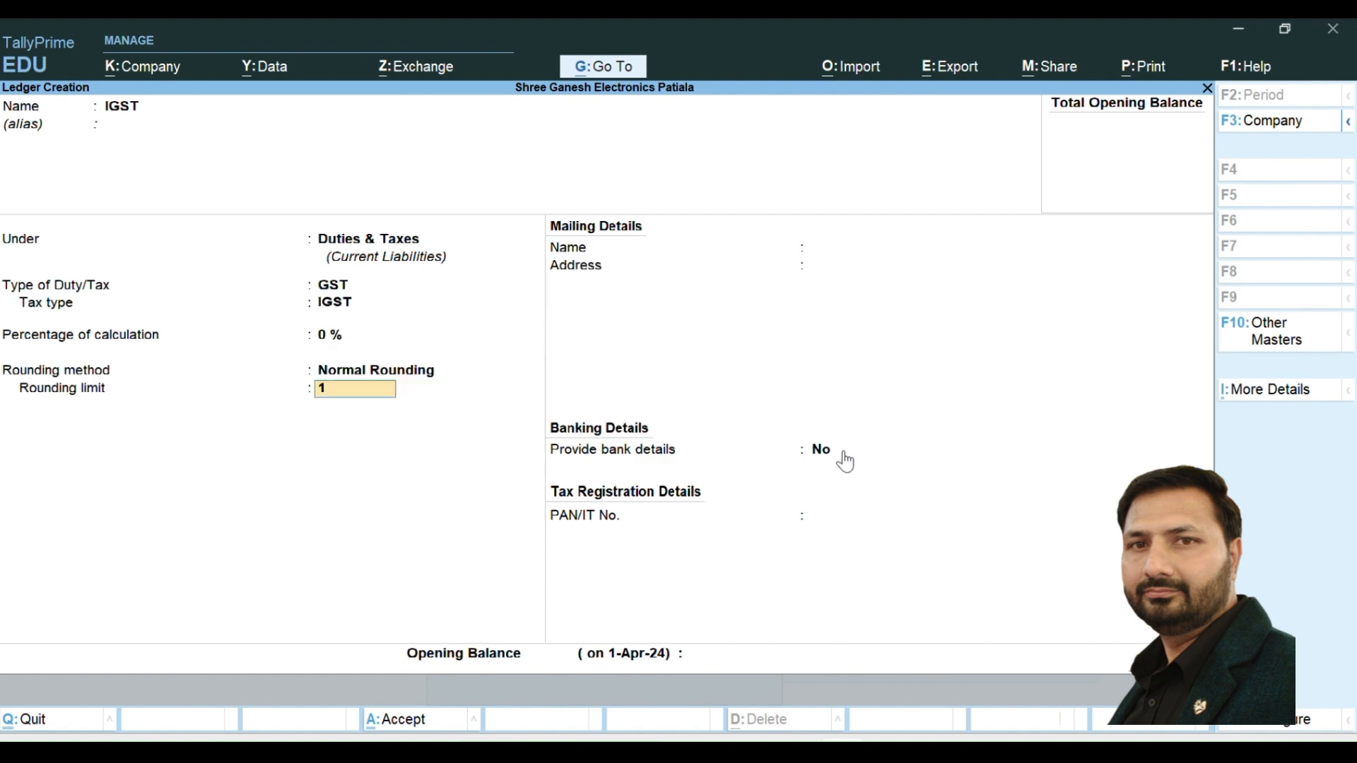
key("Return")
key("Return")
key("Return")
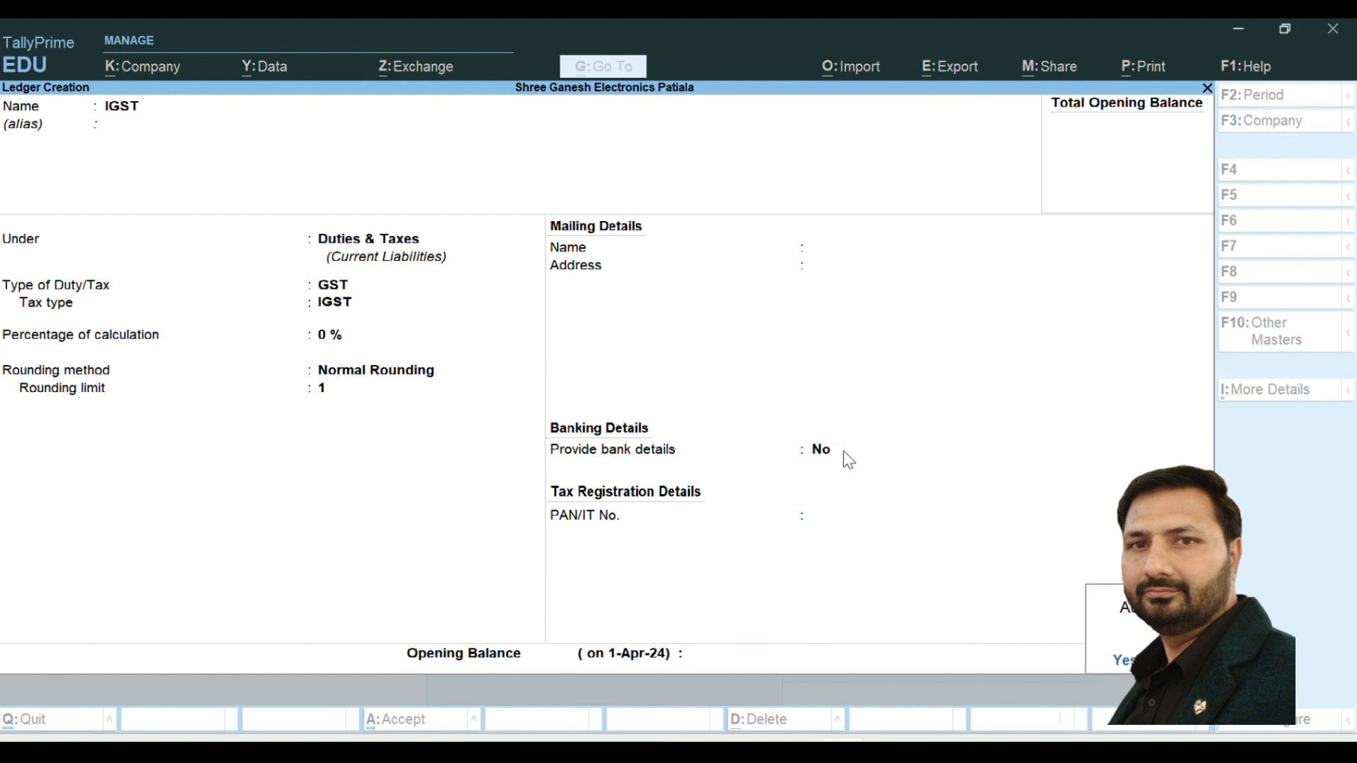
key("Return")
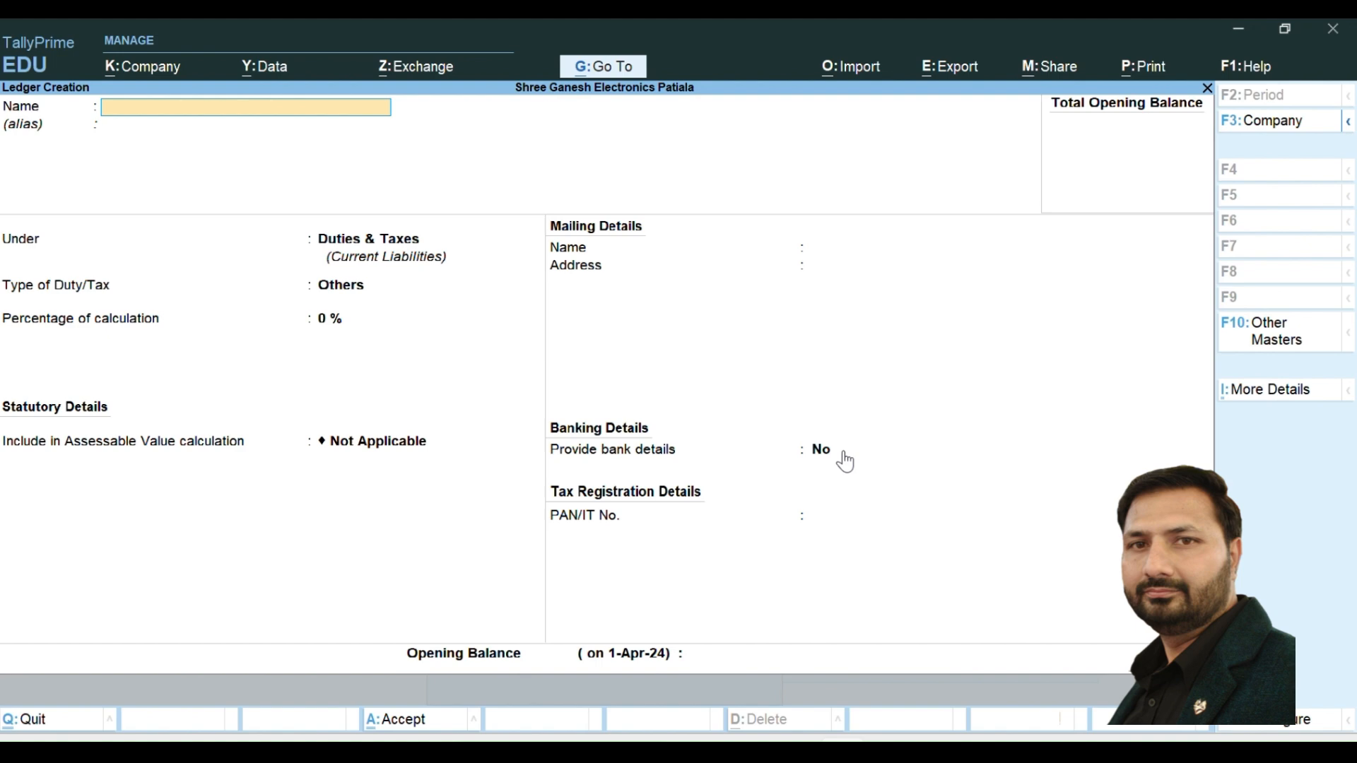
key("Escape")
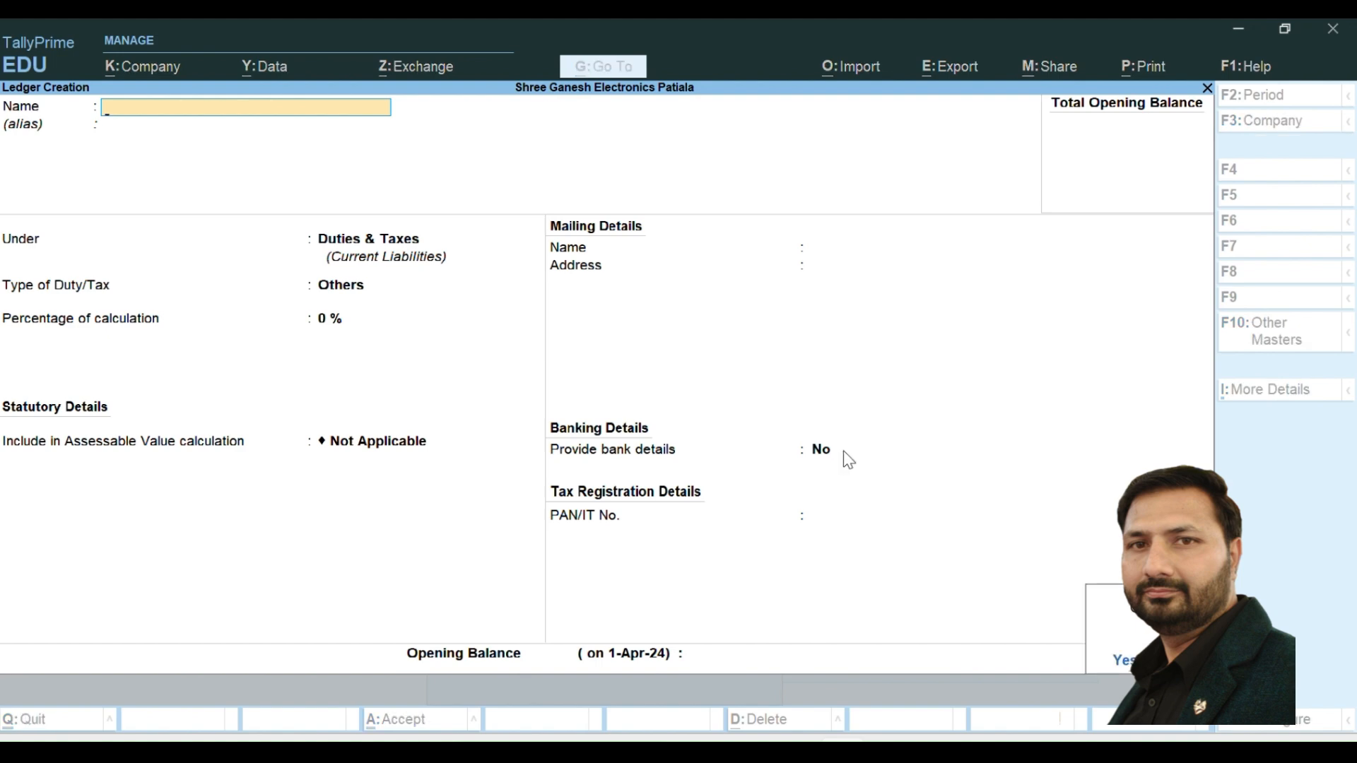
key("y")
key("Escape")
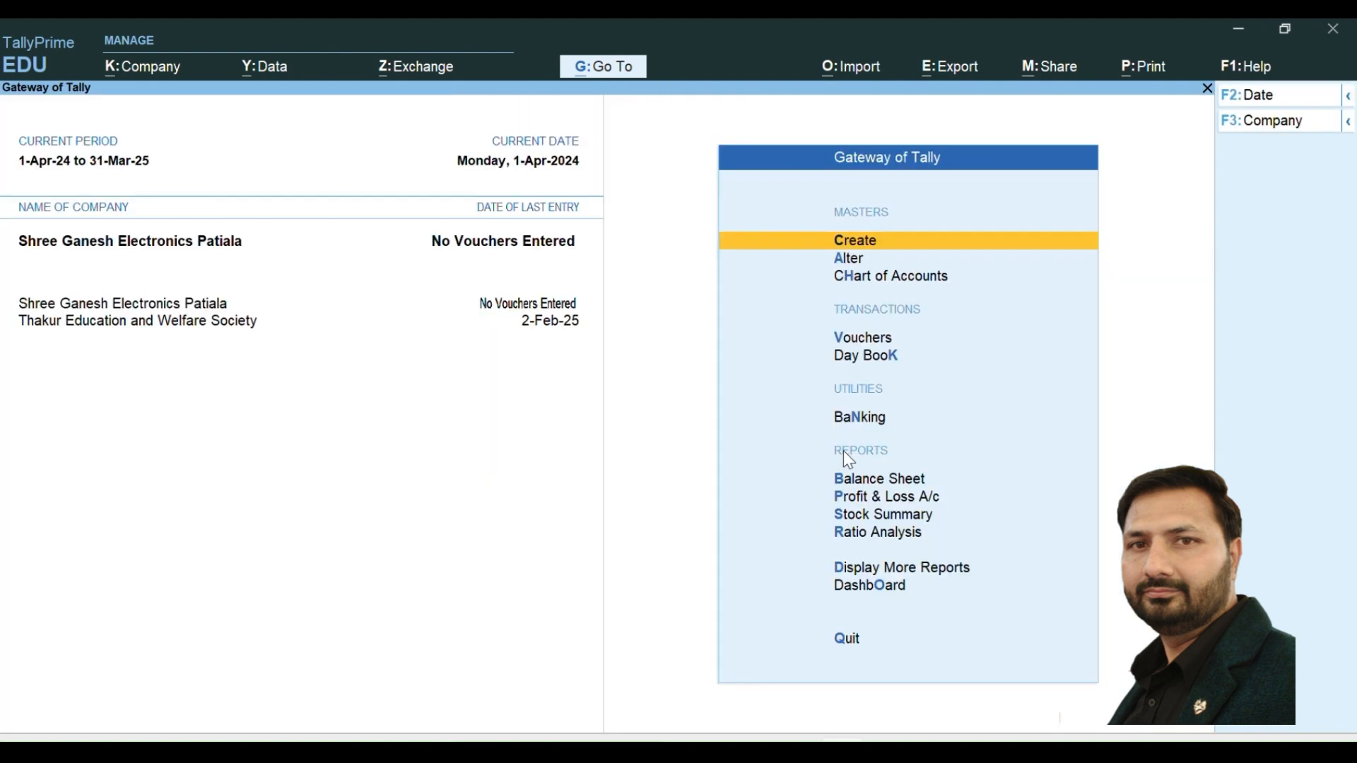
- Start a new stock group named ELECTRONICS under Primary
key("Return")
key("Down")
key("Down")
key("Down")
key("Down")
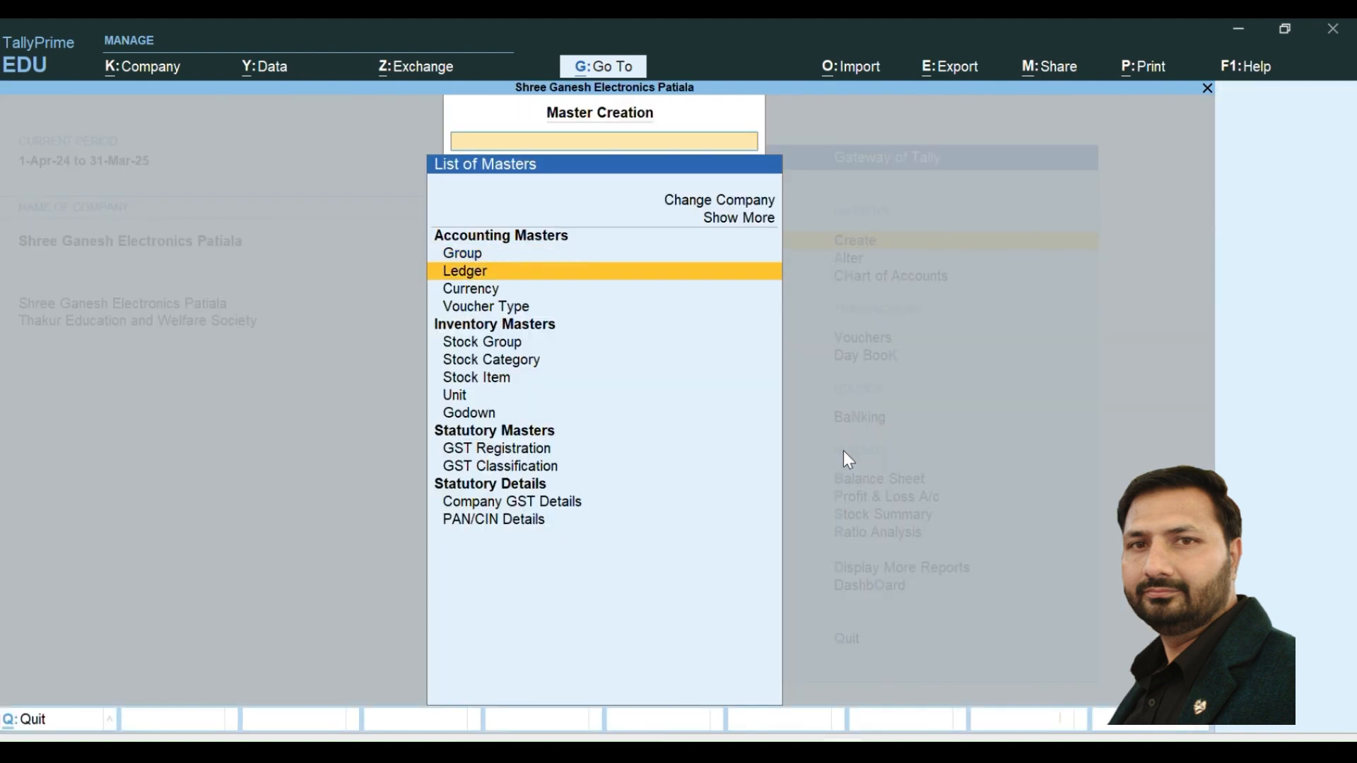
key("Return")
type("ELECT")
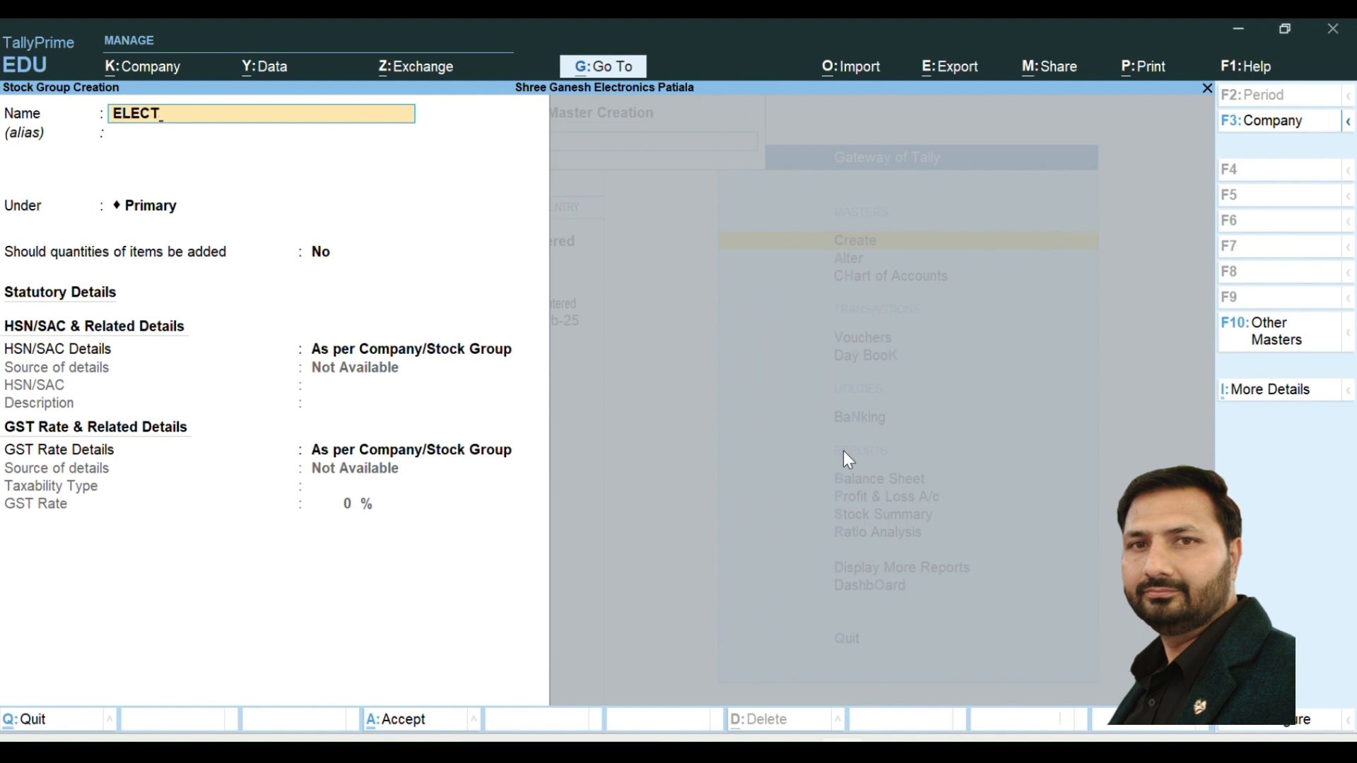
type("RONICS")
key("Return")
- Enable adding item quantities for the ELECTRONICS group, keep HSN/SAC and GST rate details as per Company/Stock Group, and save it
key("Return")
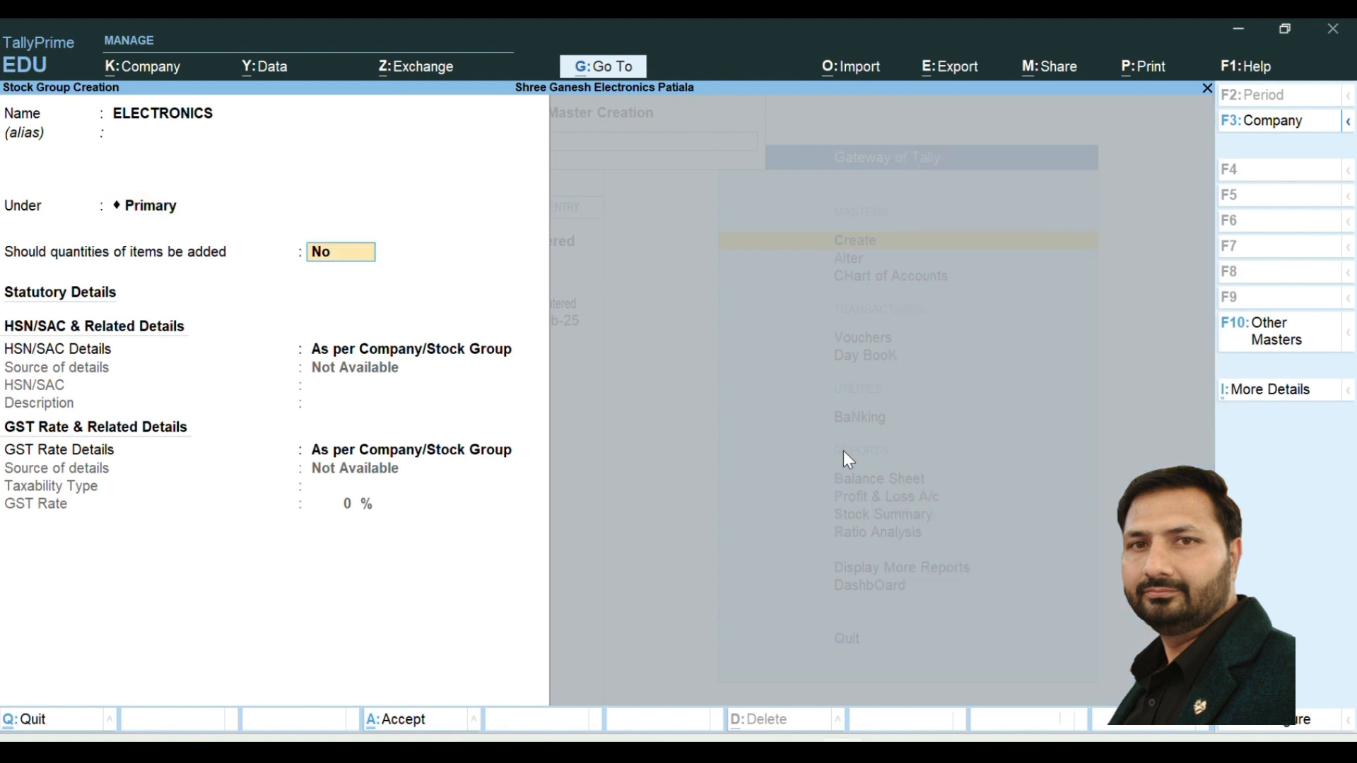
type("Y")
key("Return")
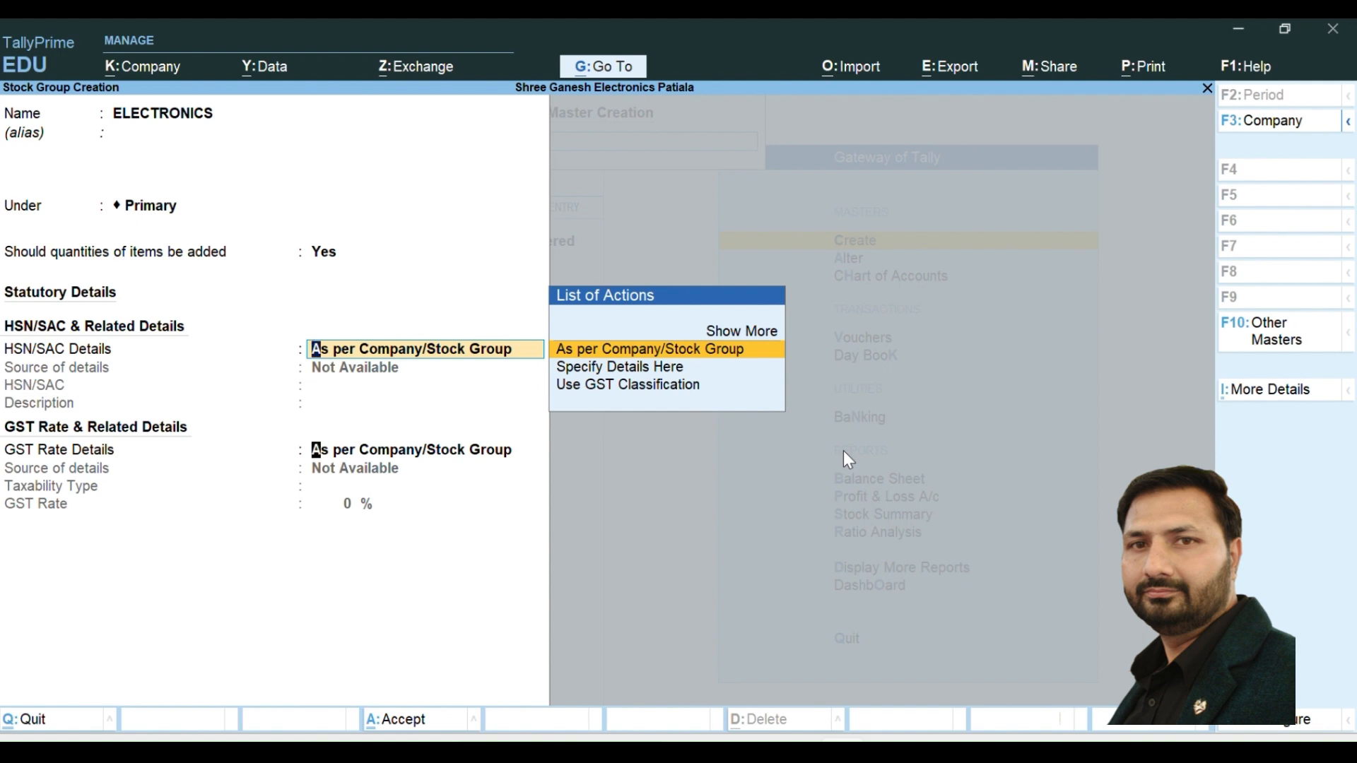
key("Return")
key("Return")
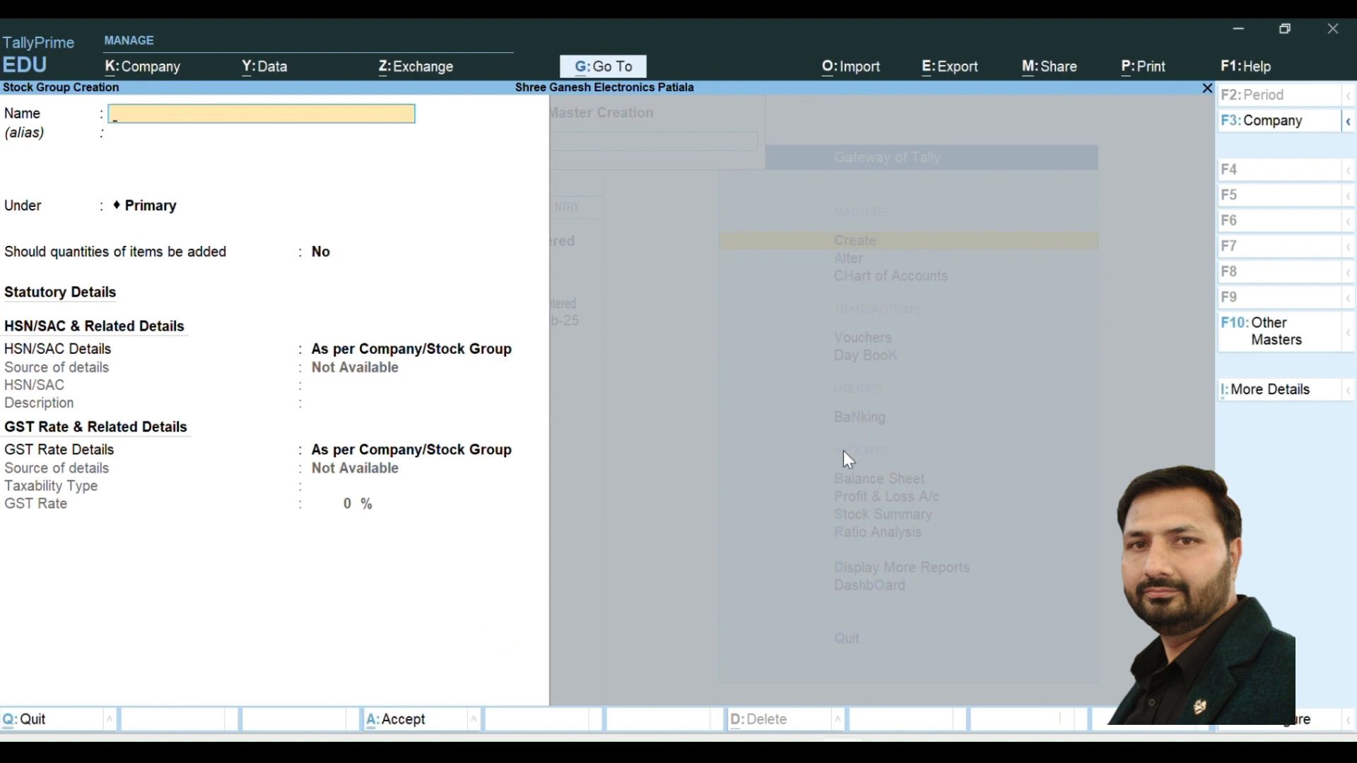
key("Escape")
key("y")
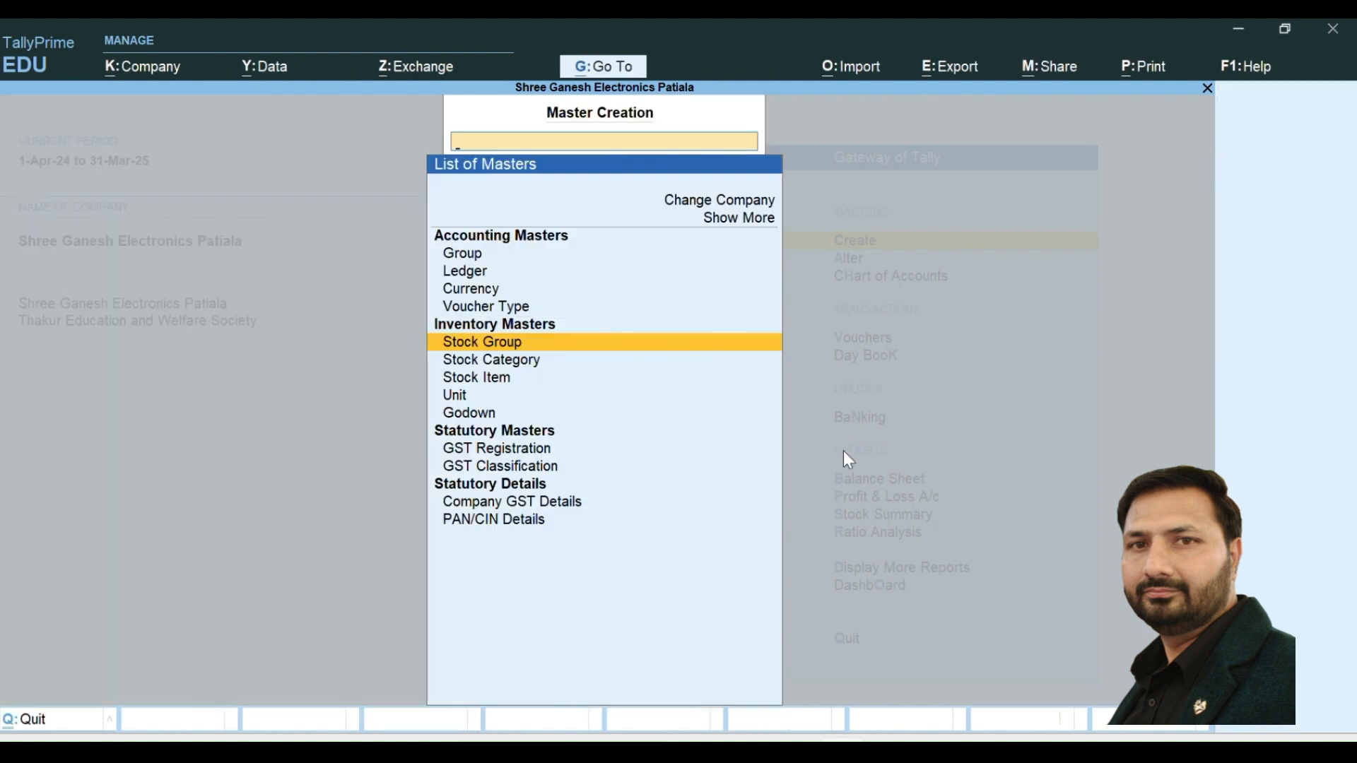
- Create the stock category BLUE STAR under Primary
key("Down")
key("Return")
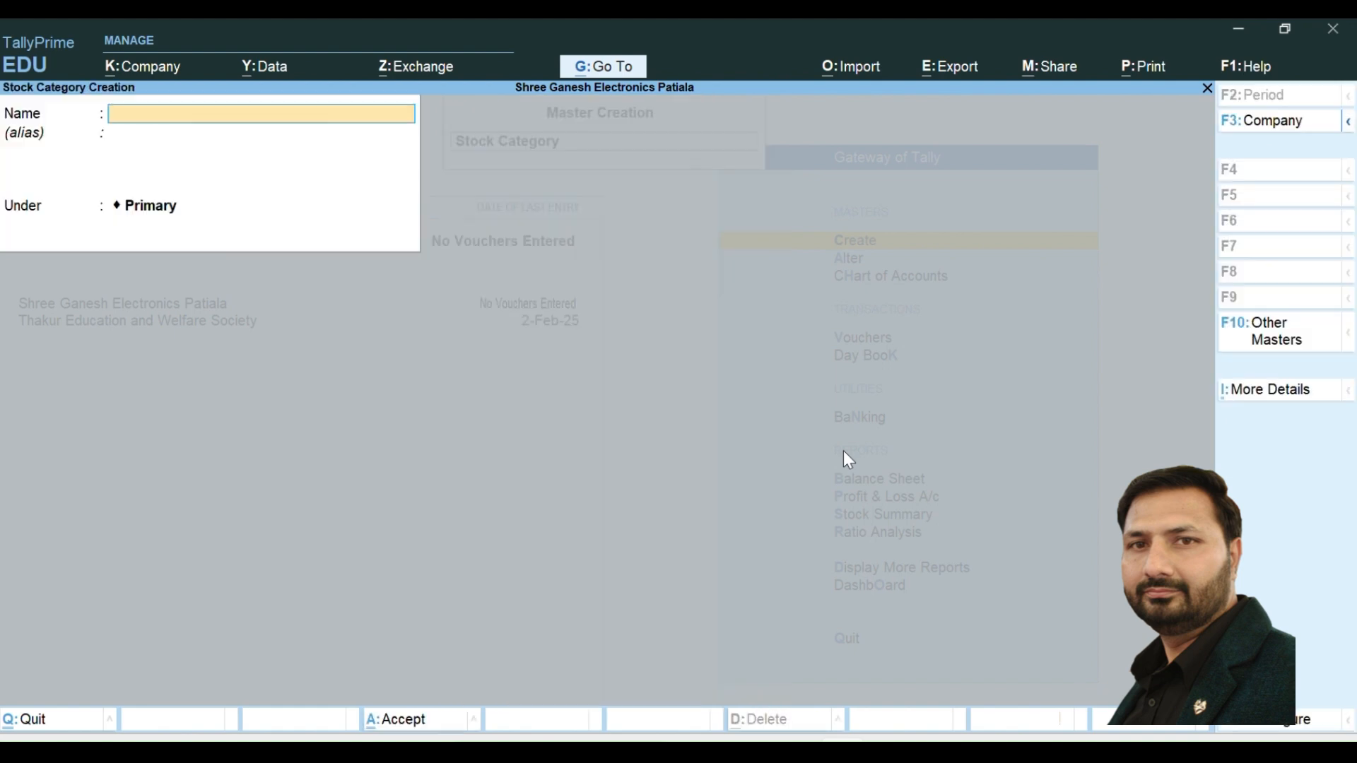
type("BLUE STAR")
key("Return")
- Create the stock category LLOYAD under Primary and leave stock category creation
key("Return")
key("Return")
key("Return")
type("LLOYAD")
key("Return")
key("Return")
key("Return")
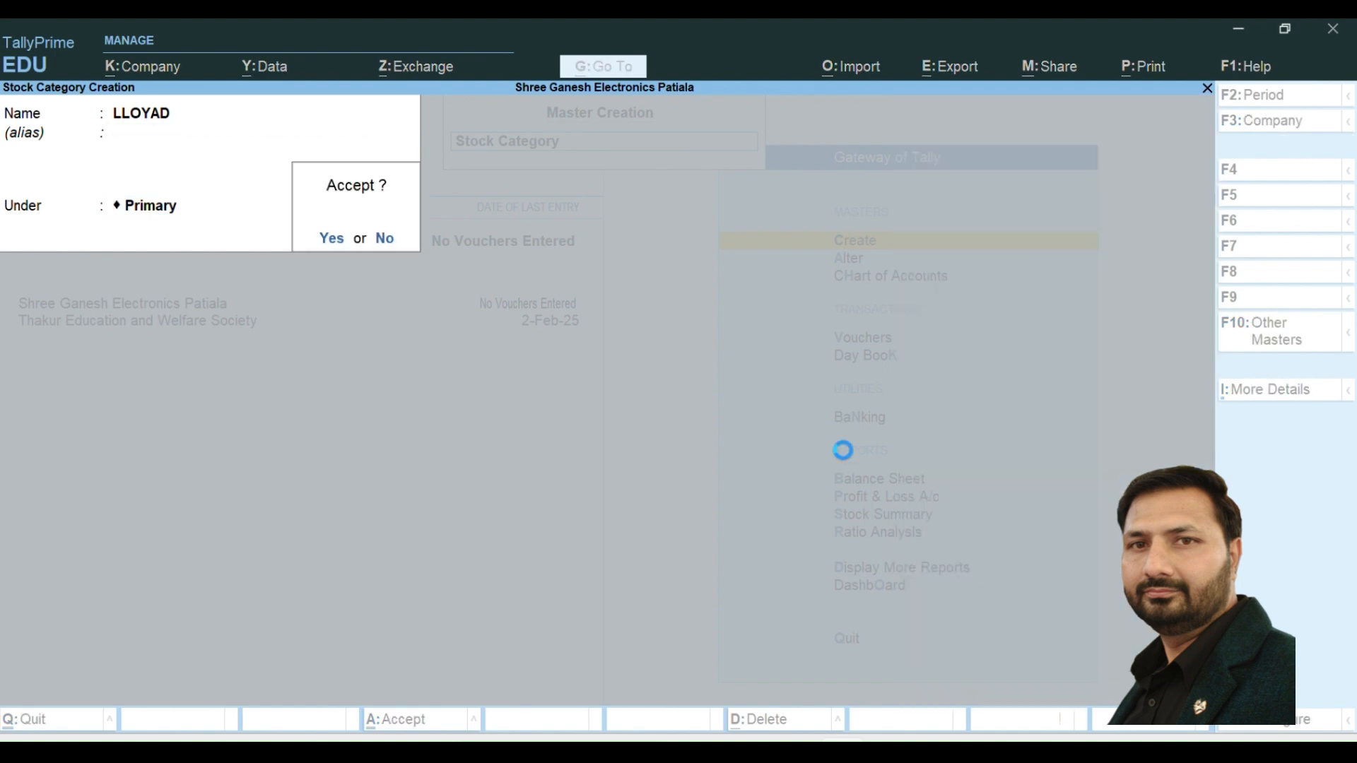
key("Return")
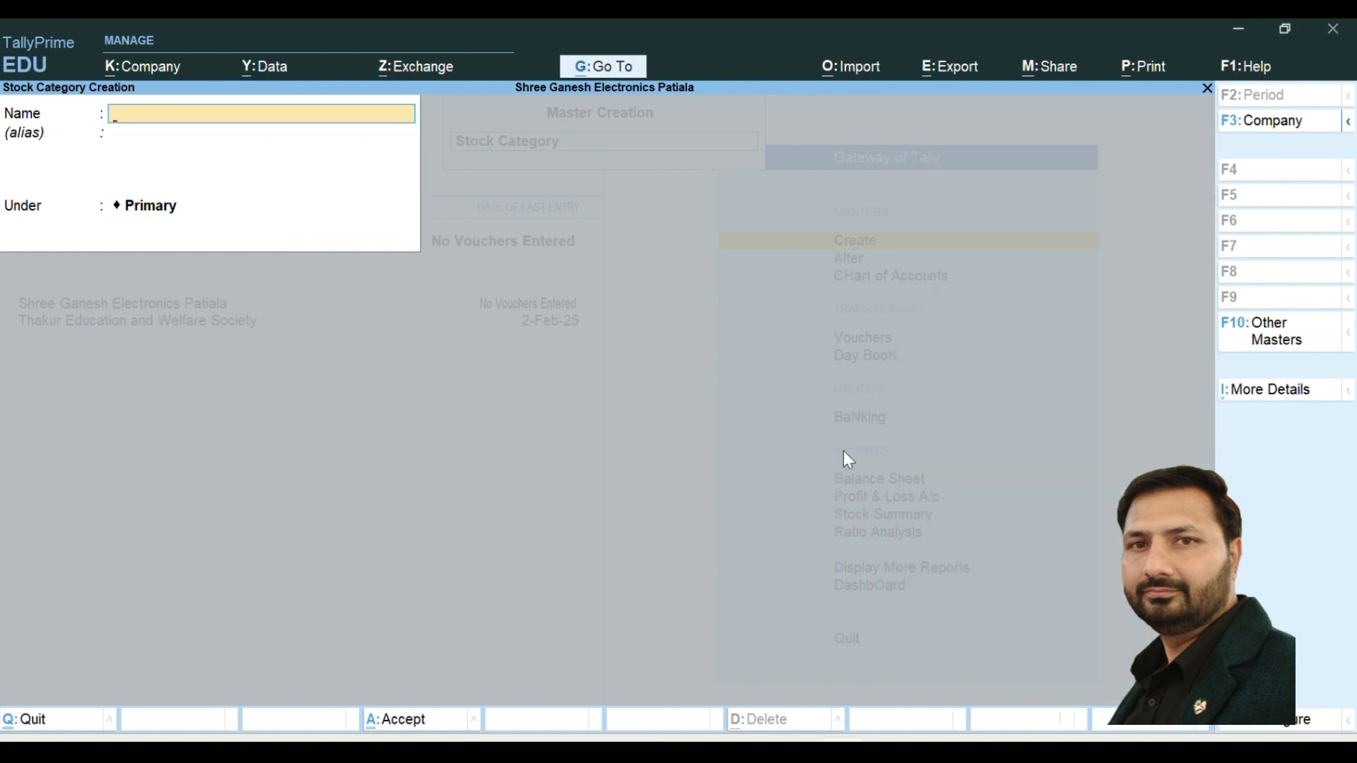
key("Escape")
key("Return")
- Start a new simple unit with the symbol PCS and the formal name PIECES
key("Down")
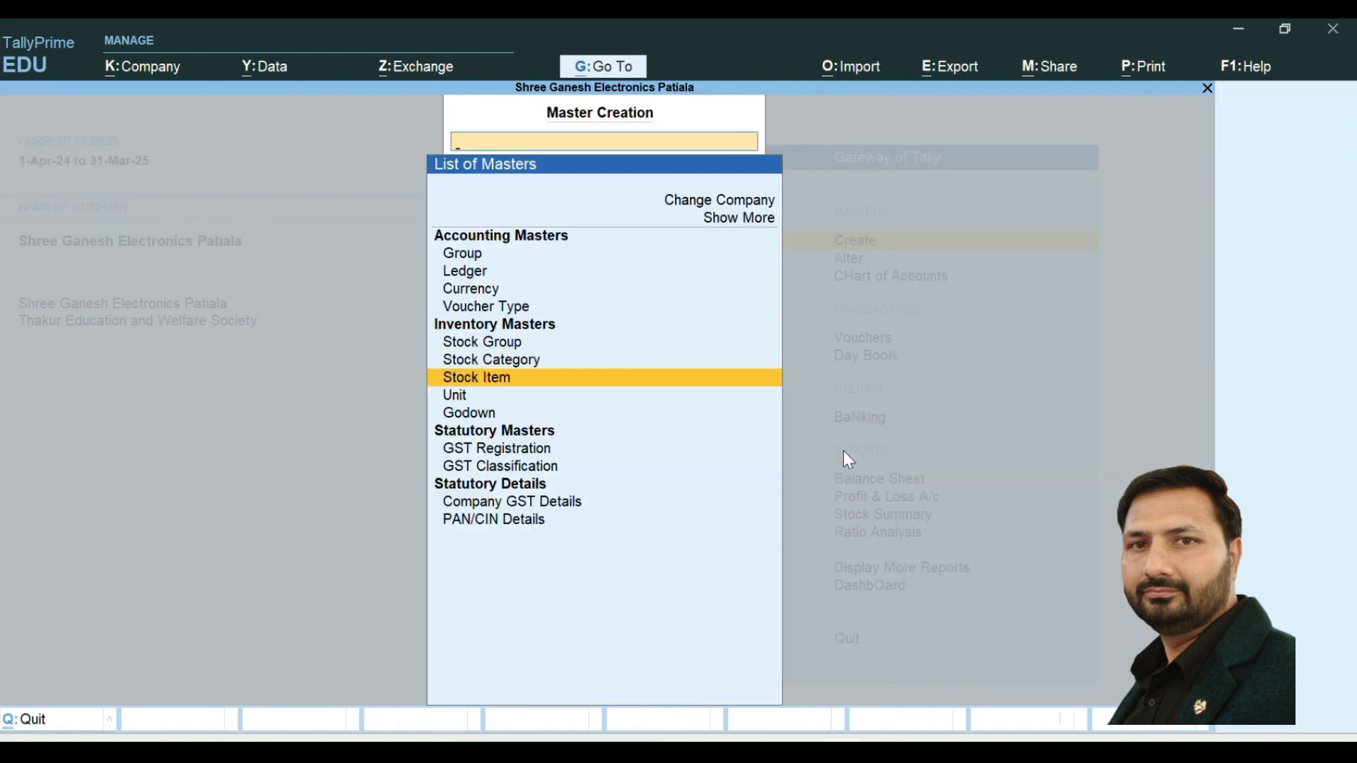
key("Down")
key("Return")
type("PCS")
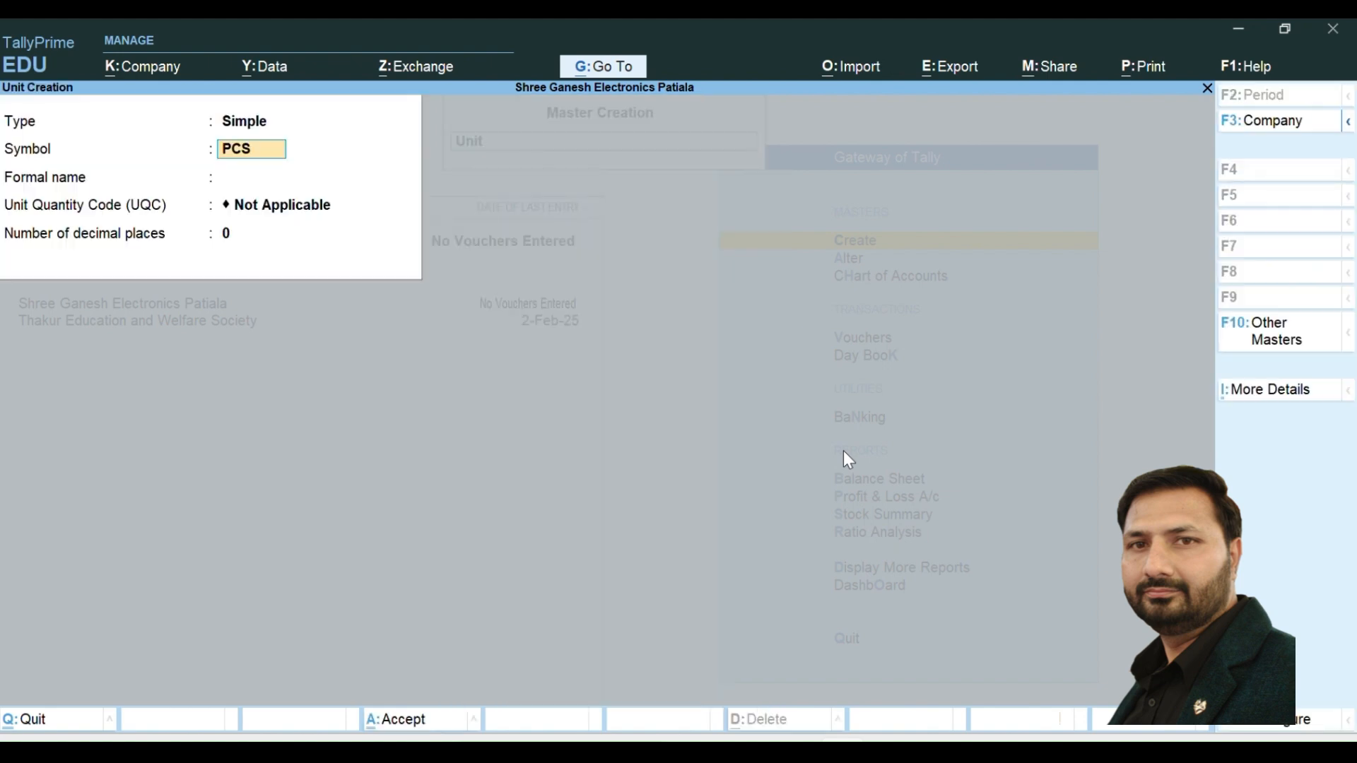
key("Return")
type("PIECES")
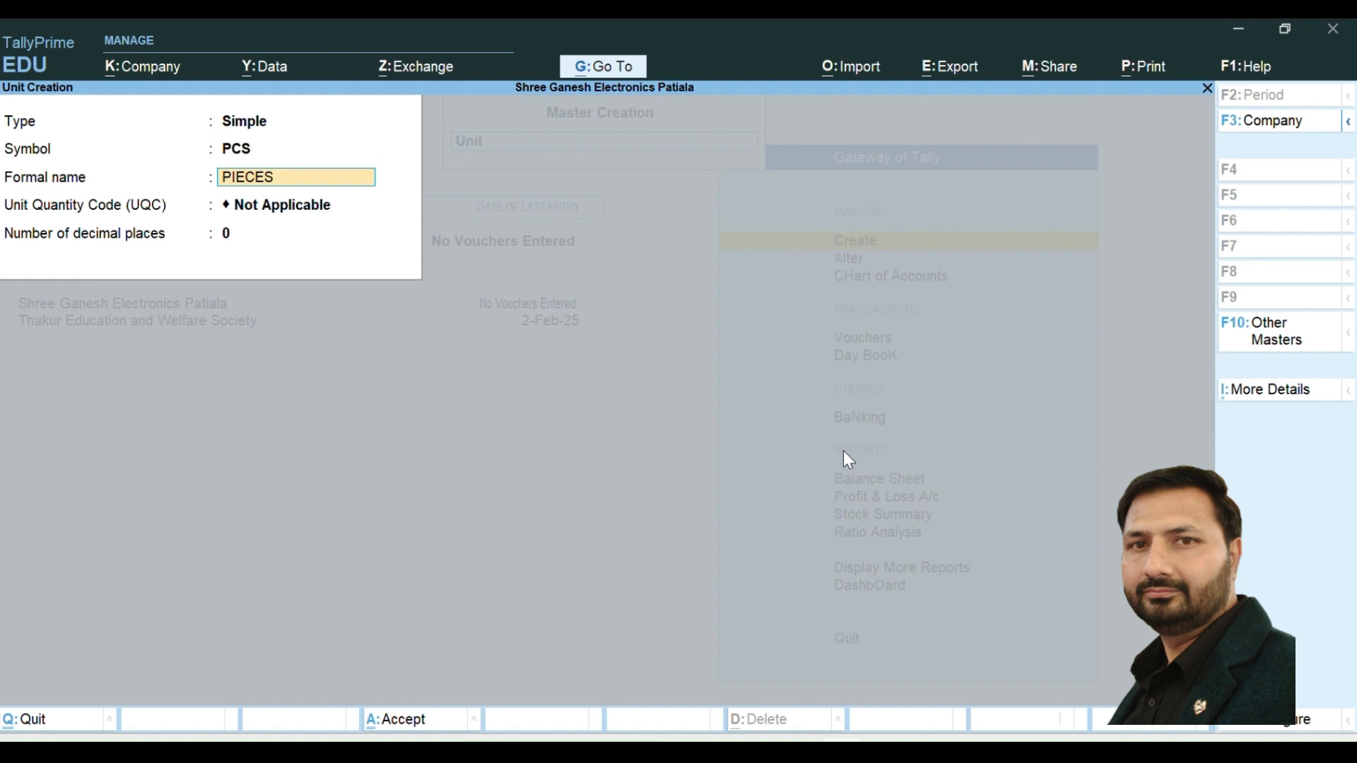
key("Return")
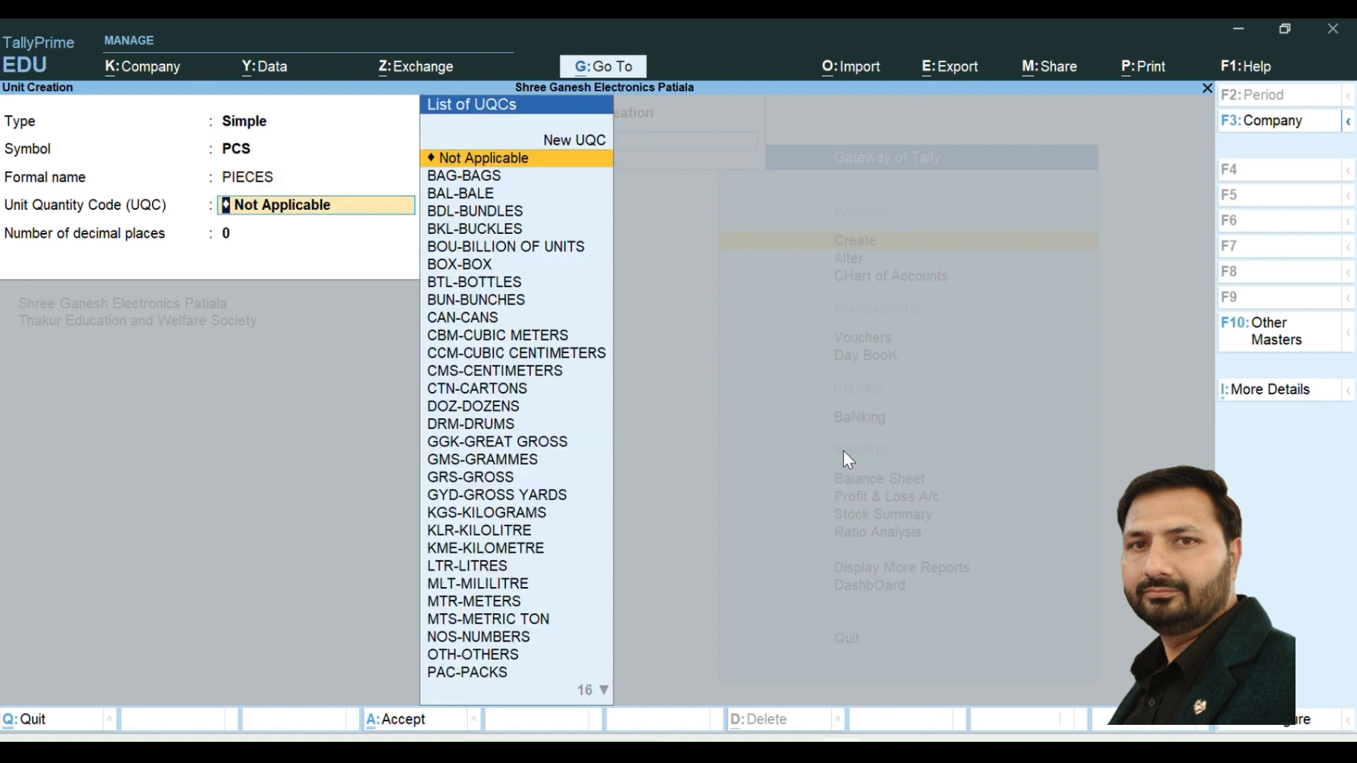
- Set the unit's quantity code to PCS-PIECES, keep 0 decimal places, save it and leave unit creation
type("PCS-PIECES")
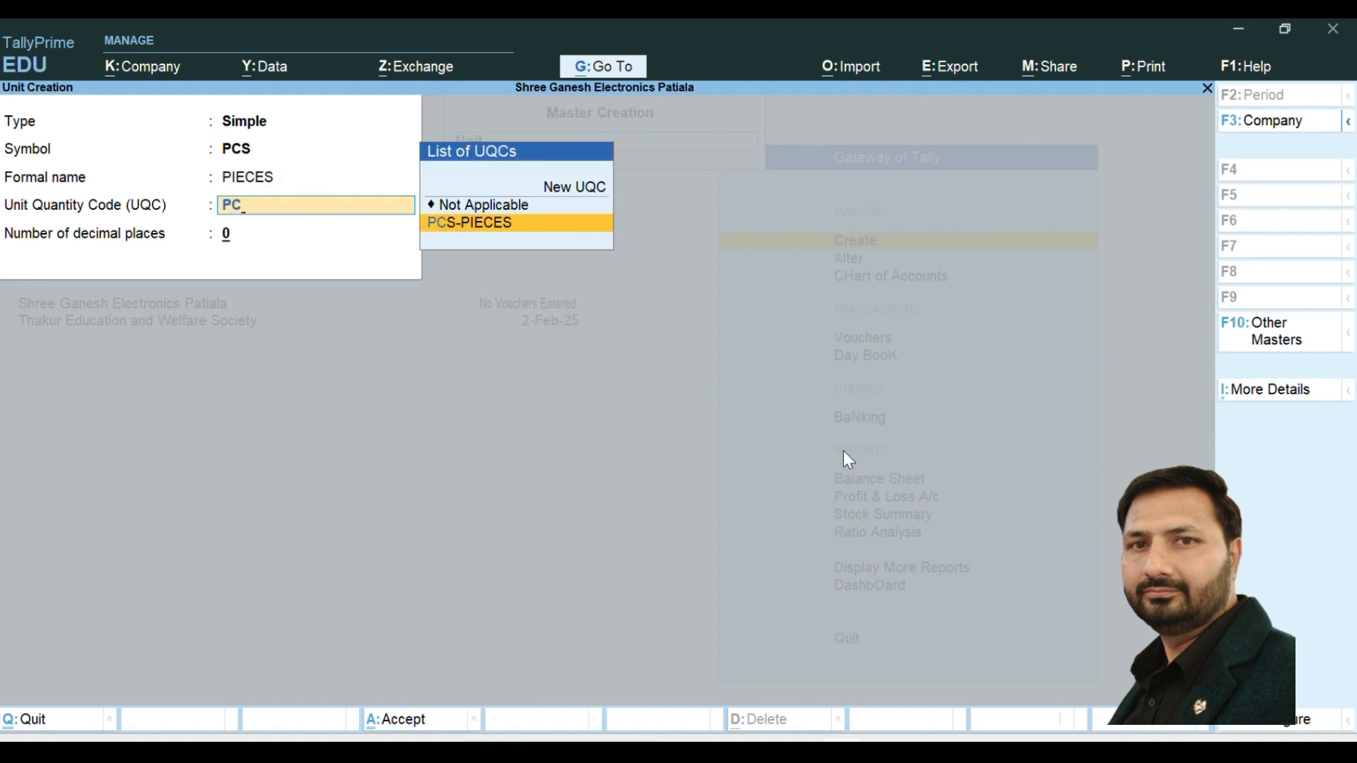
key("Return")
key("Return")
key("Return")
key("Escape")
key("Return")
- Start a new stock item named 1 TON BLUE STAR 3 STAR SPLIT AC without an alias
key("Up")
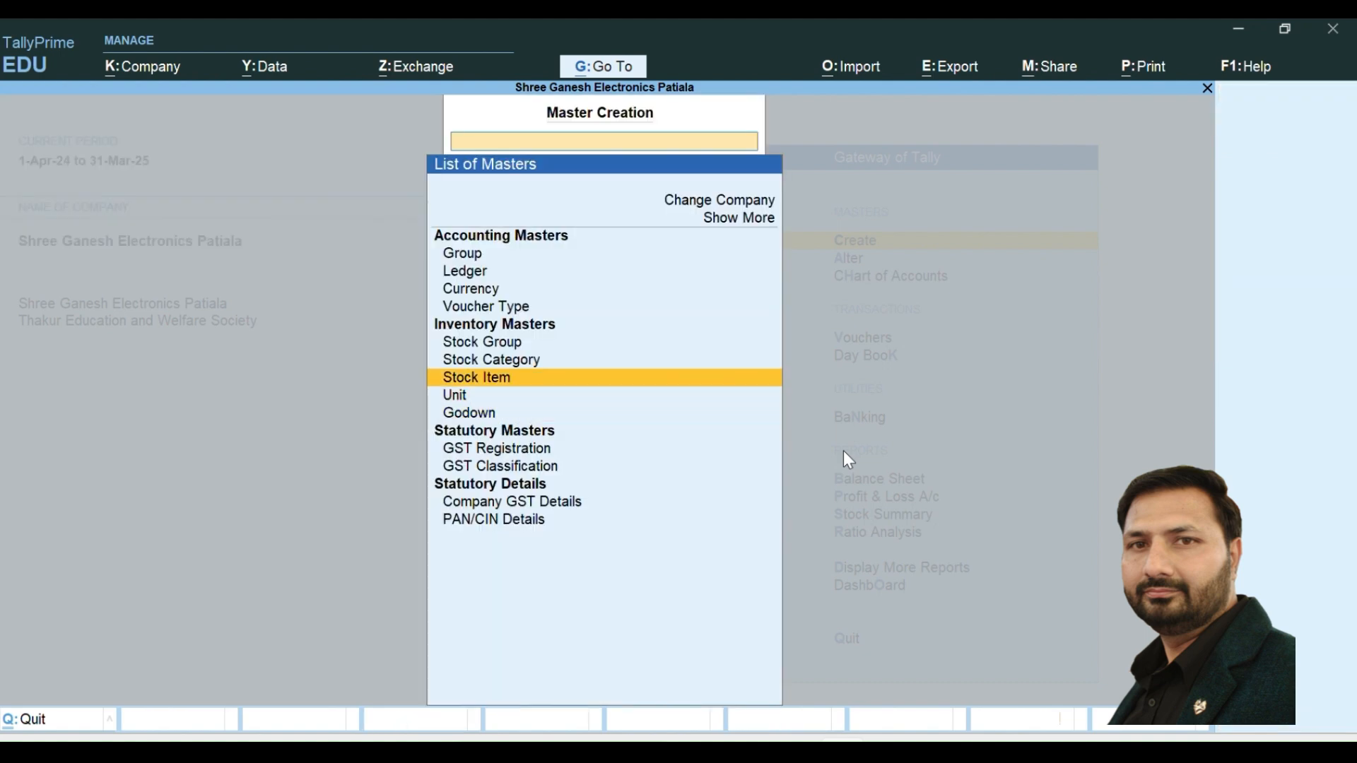
key("Return")
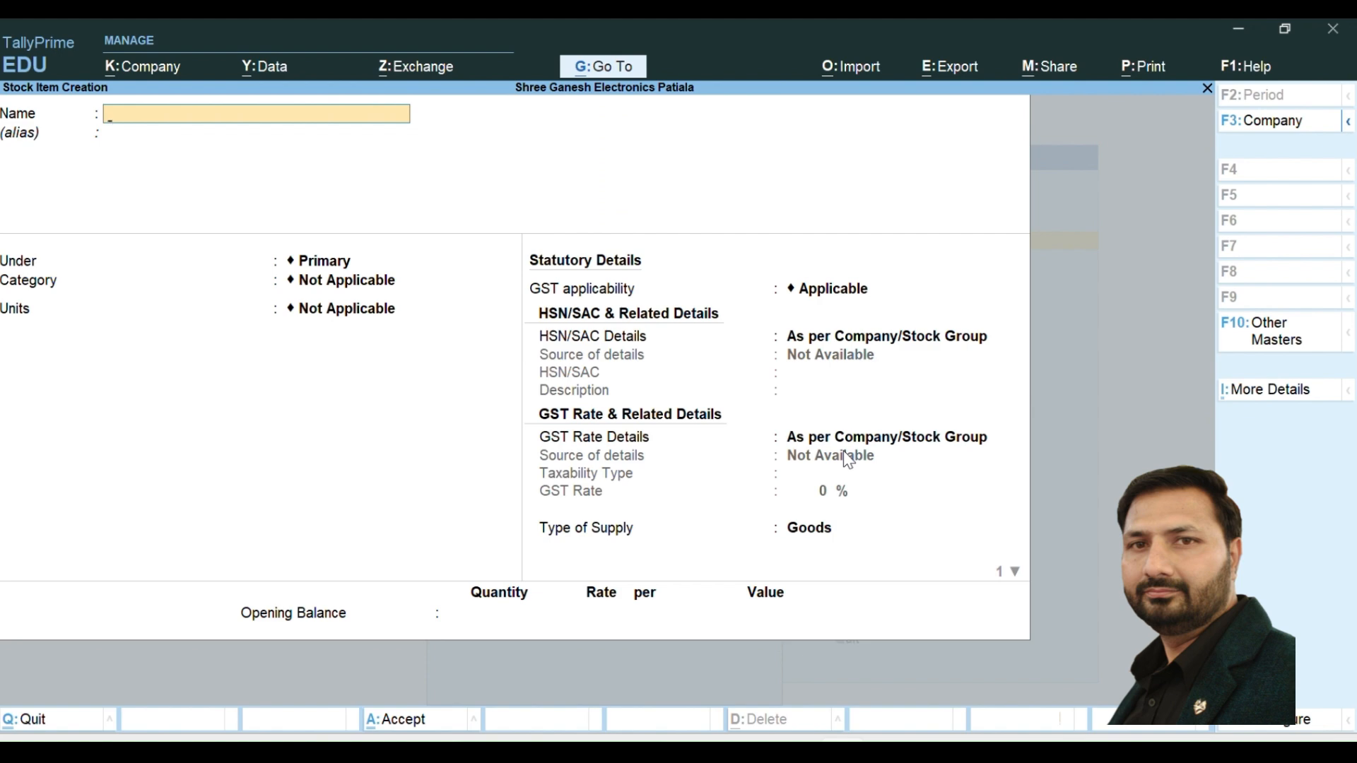
type("1 TON BLUE STAR ")
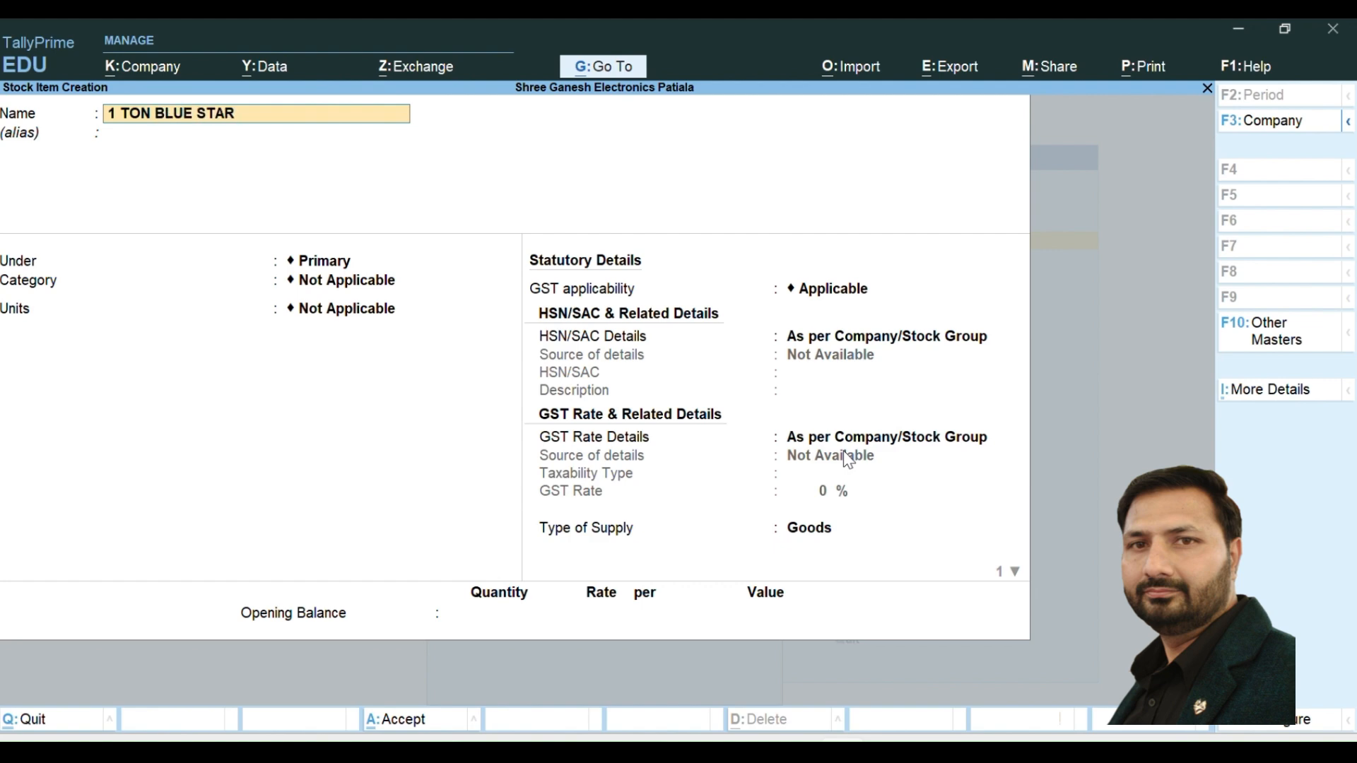
type("3 STAR SPLIT AC")
key("Return")
- Place the stock item under the ELECTRONICS group with category BLUE STAR and units PCS
key("Return")
key("Down")
key("Return")
key("Down")
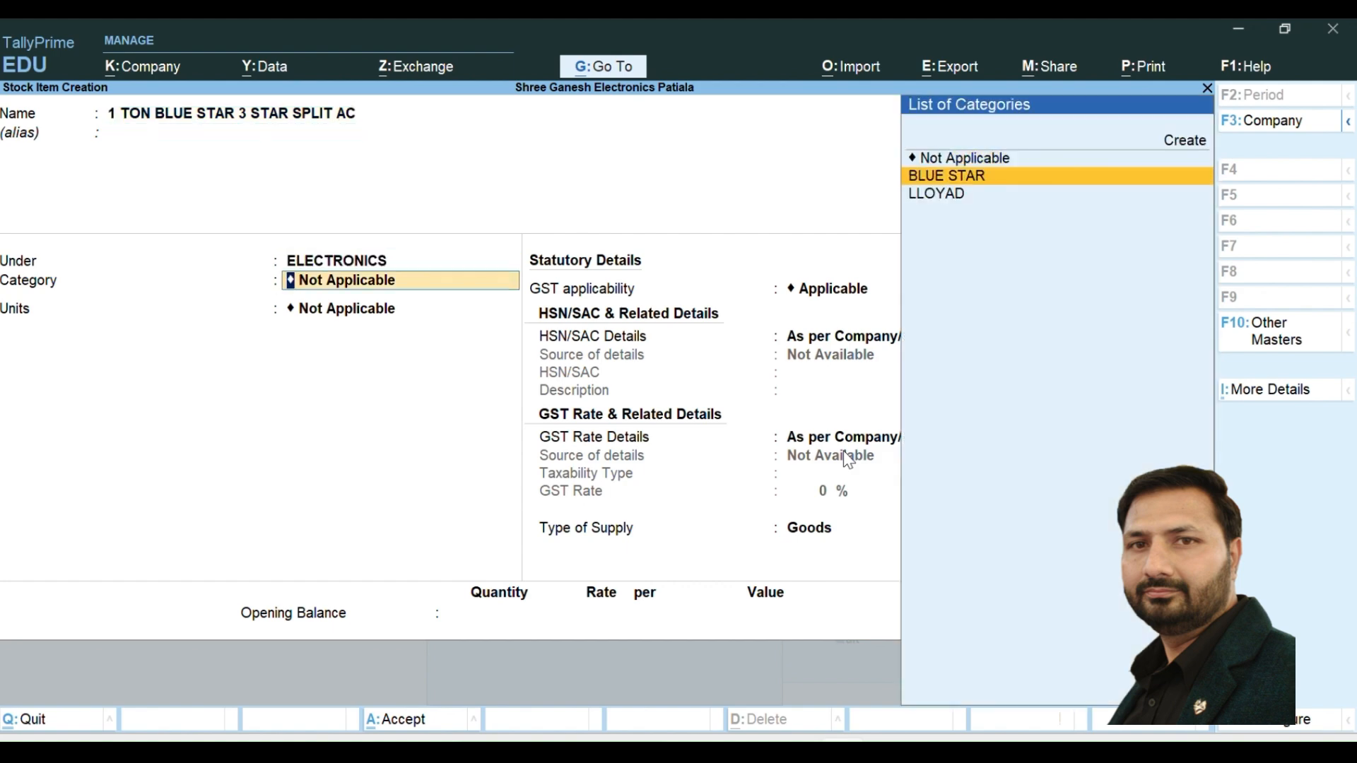
key("Return")
key("Down")
key("Return")
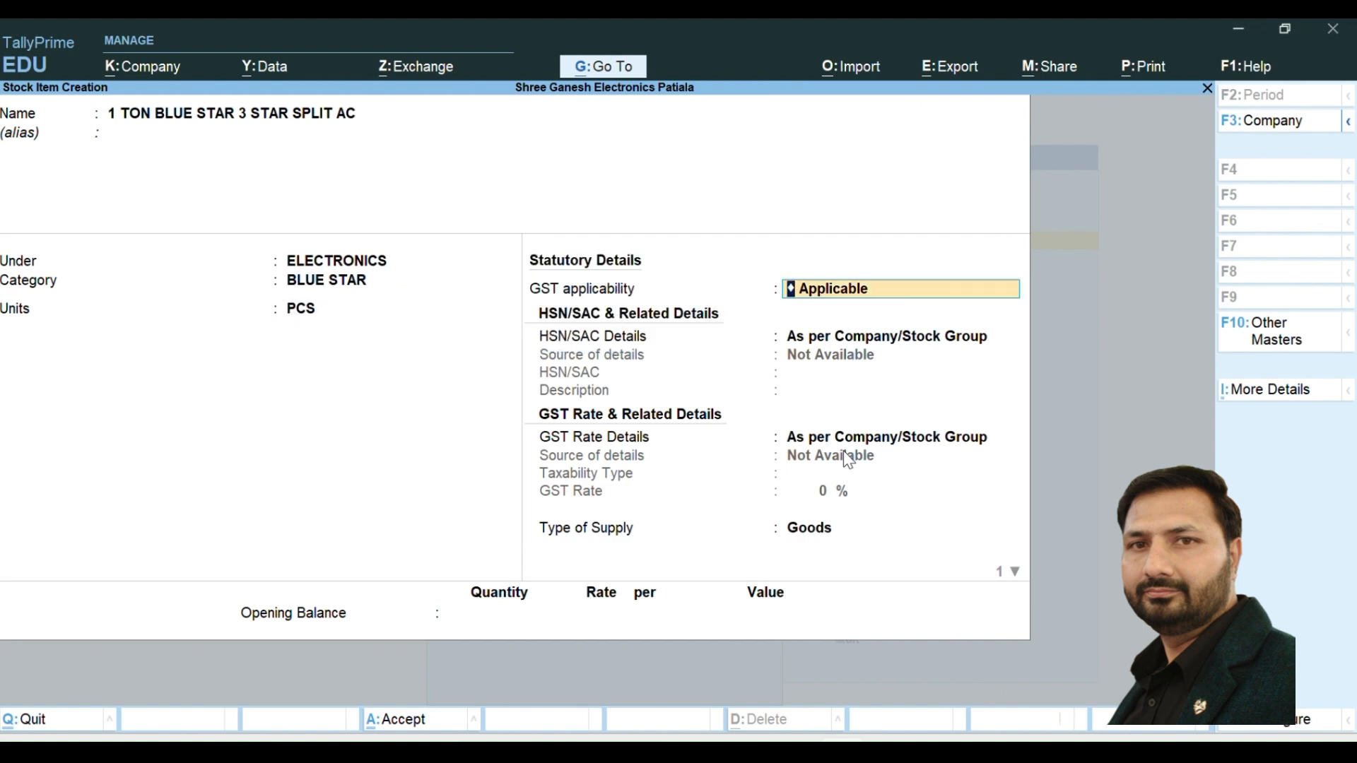
- Keep GST applicable and specify the item's HSN/SAC details here, with code 8415 and description ELECTRONICS
key("Return")
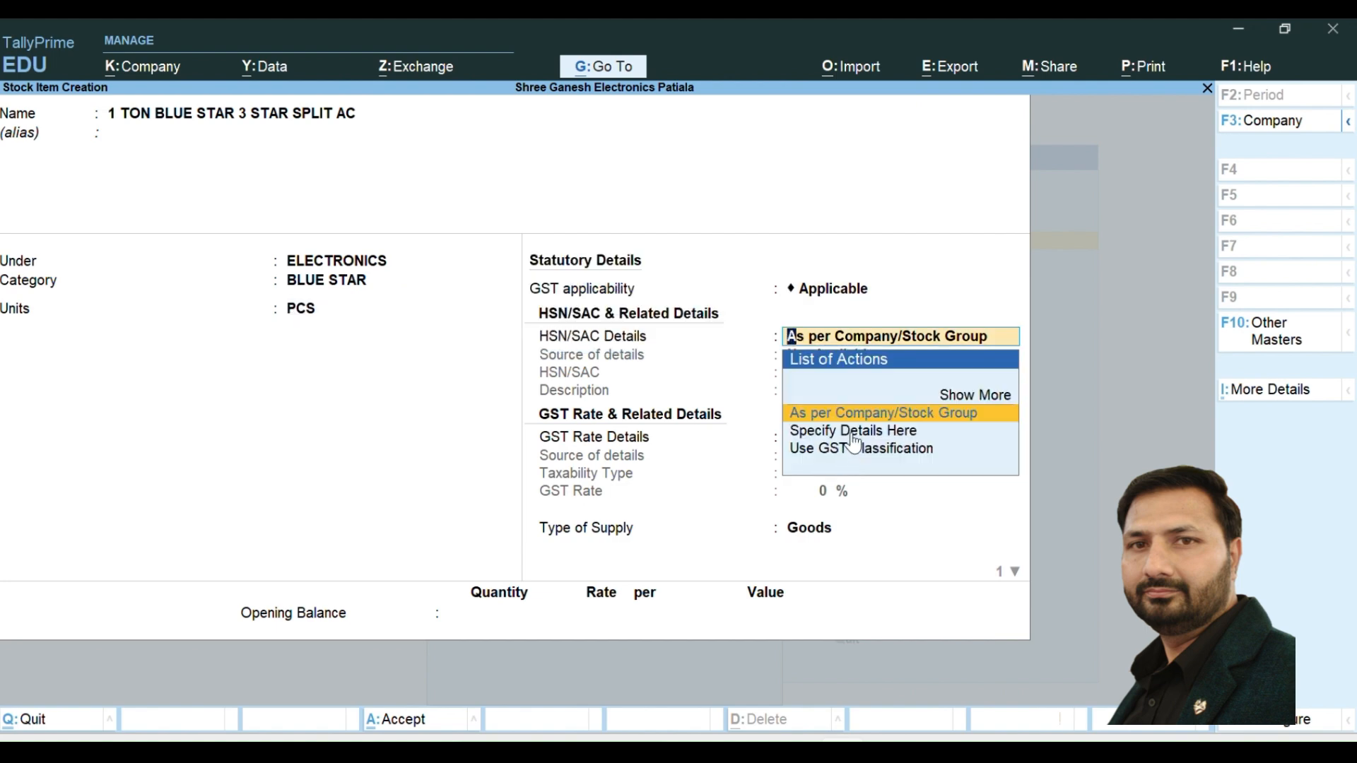
left_click(849, 433)
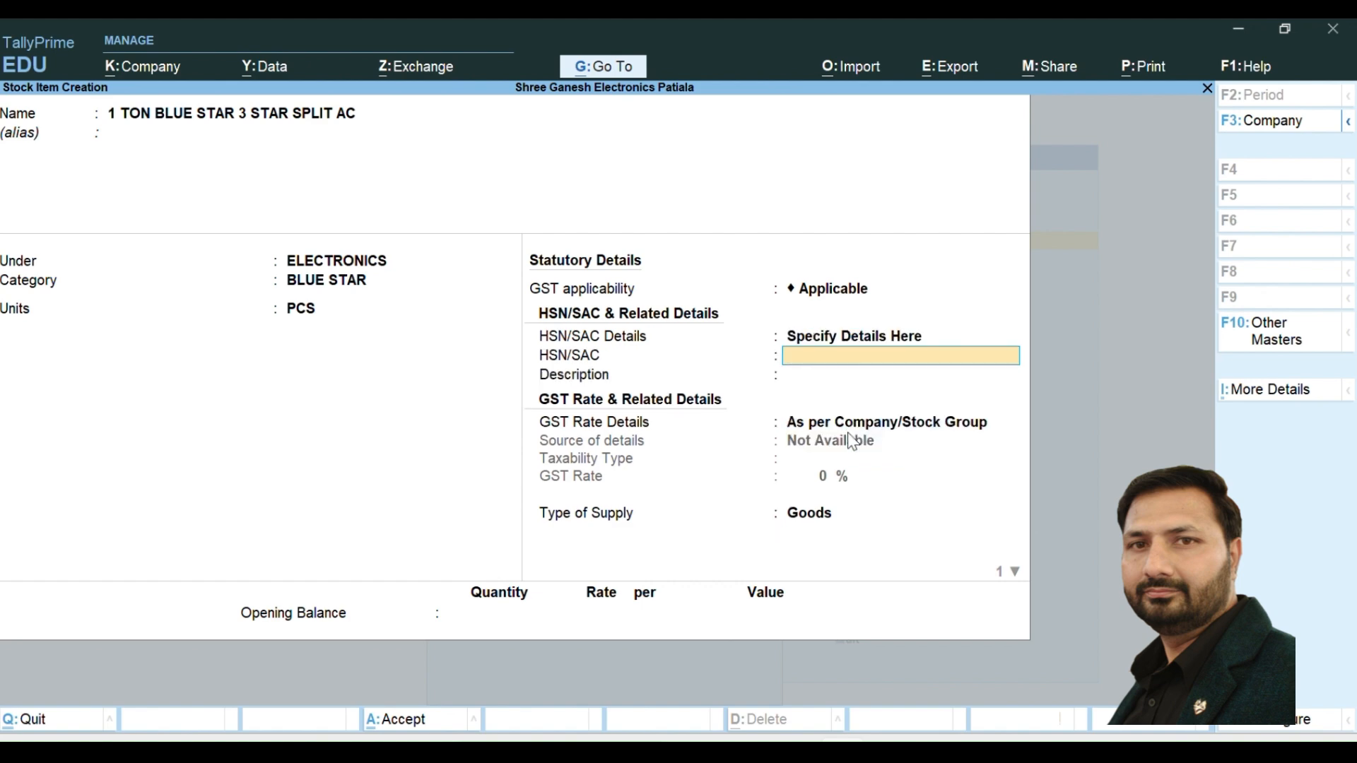
type("8415")
key("Return")
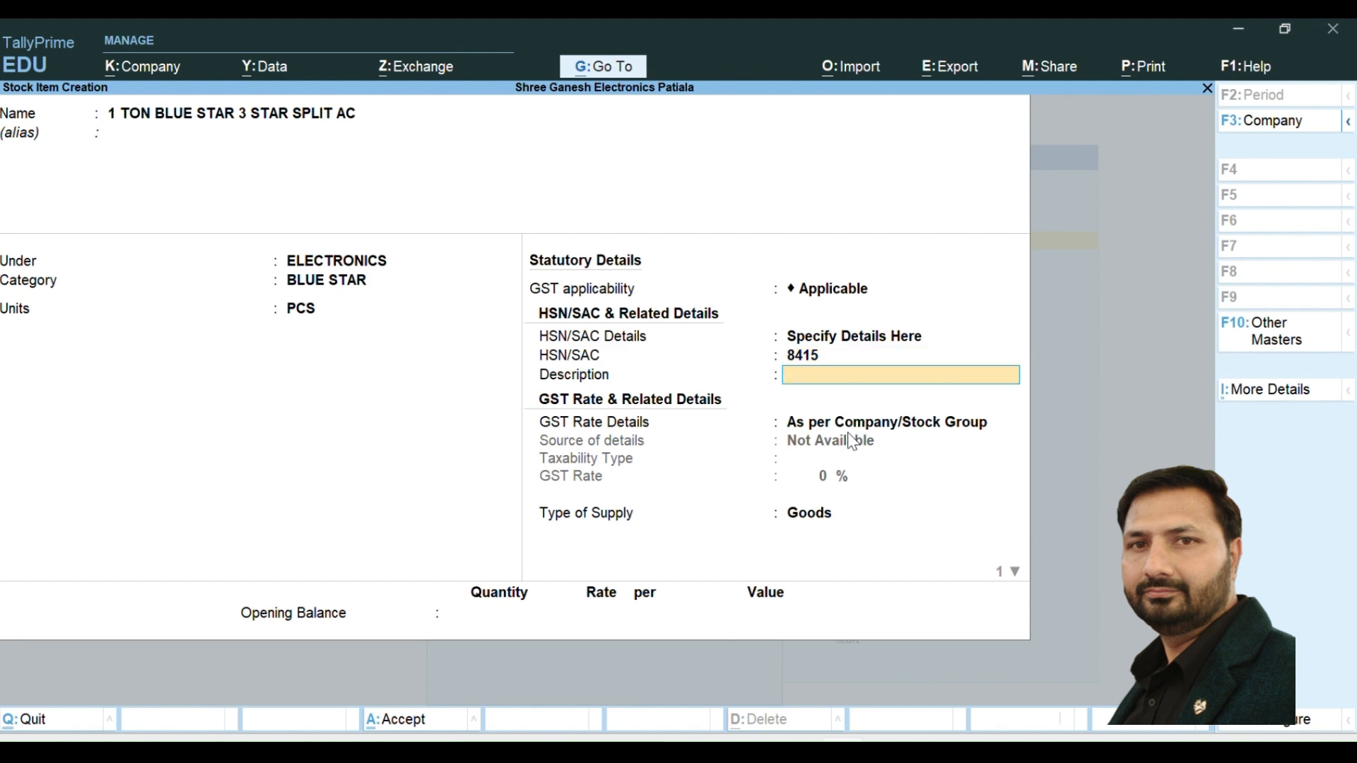
type("ELECTRONICS")
key("Return")
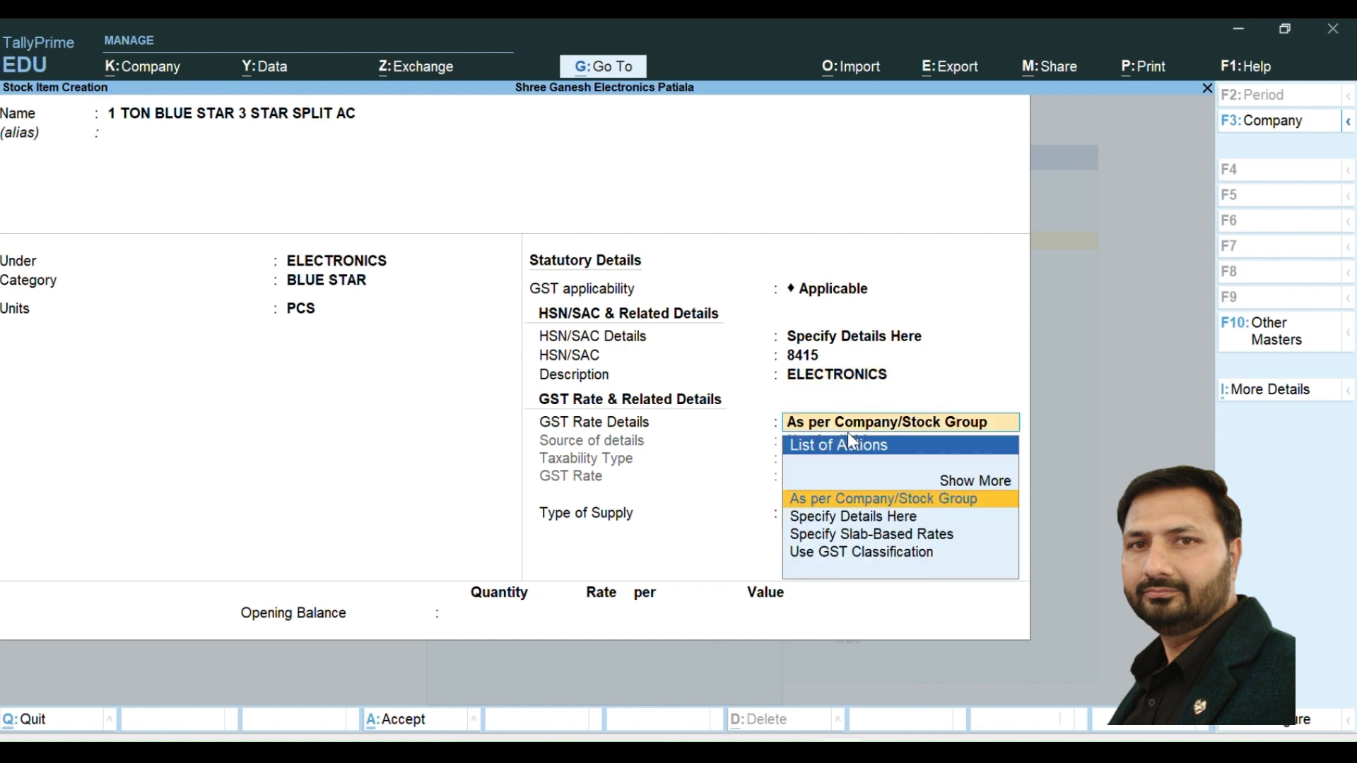
- Specify the item's GST rate details here as Taxable at 18%, keep the supply type Goods, and save without a duty rate
key("Down")
key("Return")
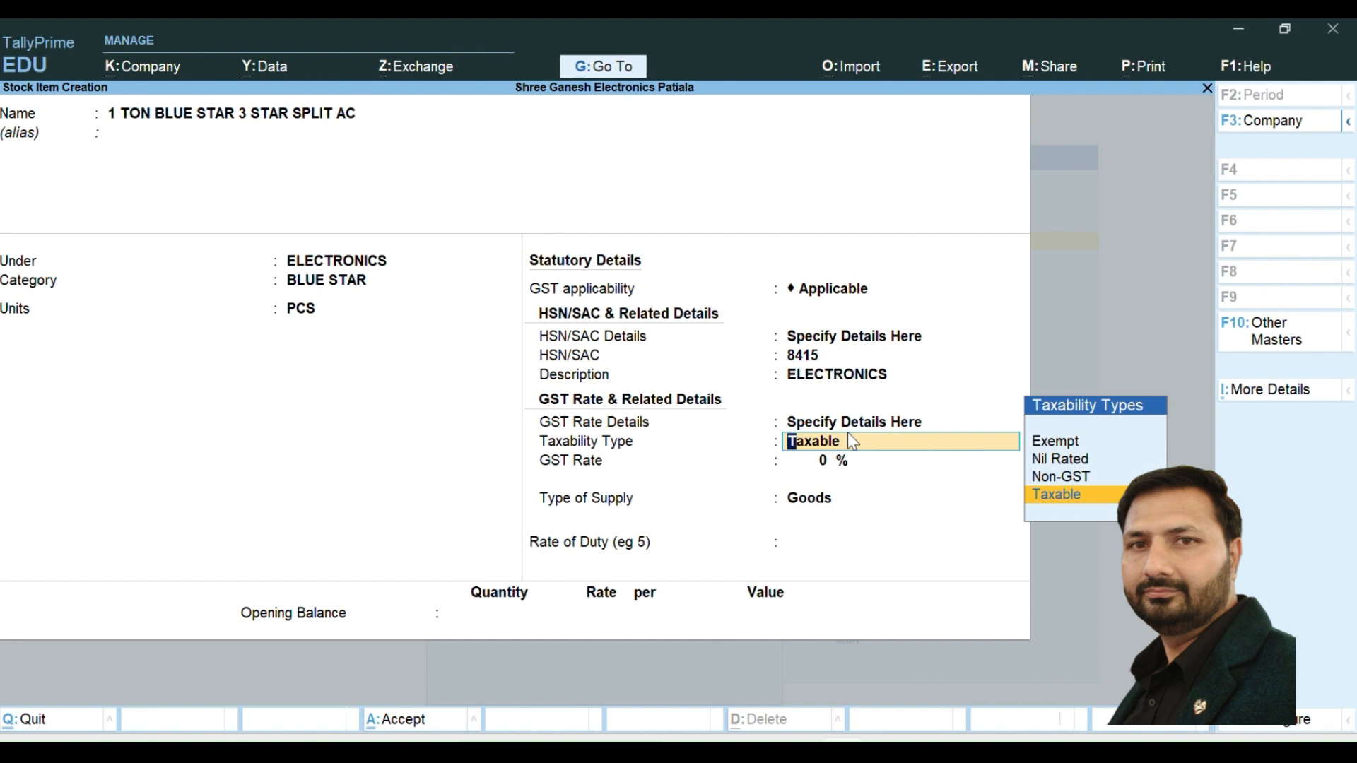
key("Return")
type("18")
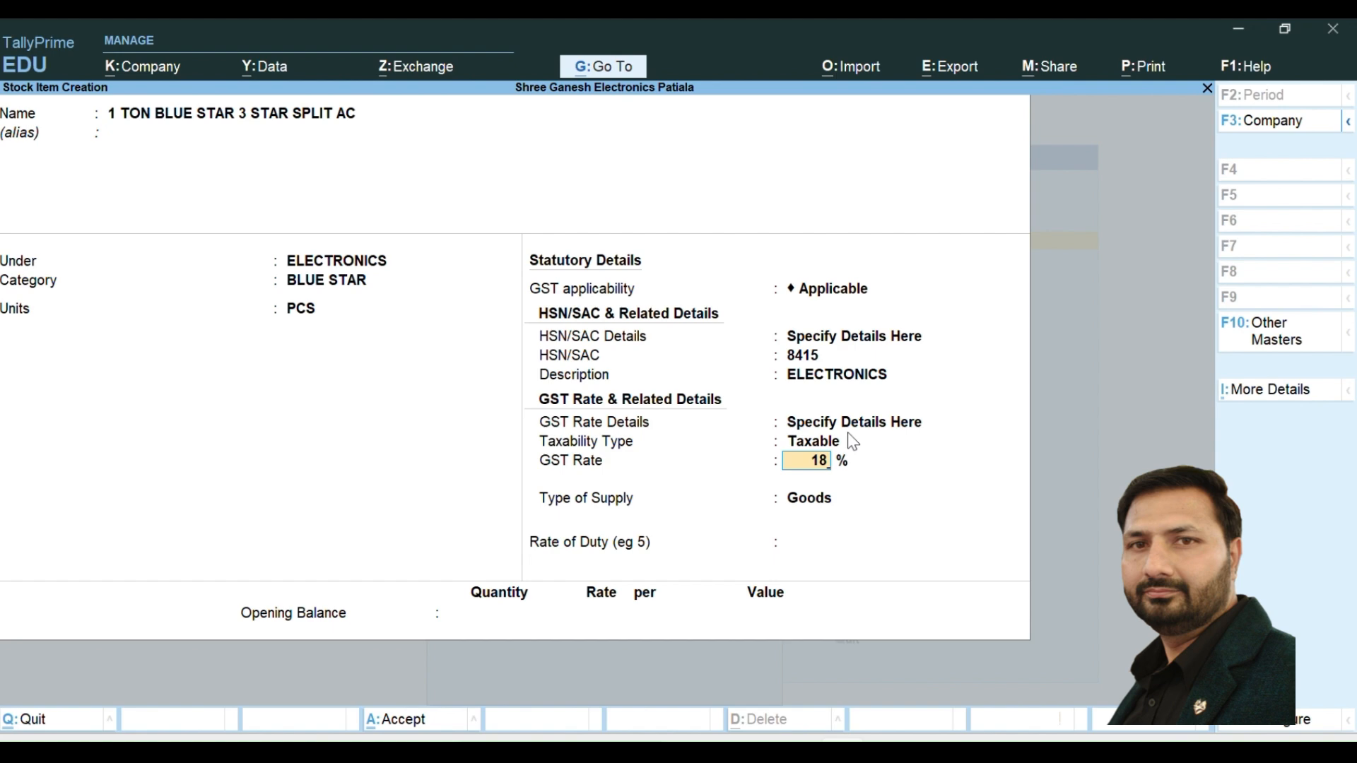
key("Return")
key("Return")
key("Return")
key("Return")
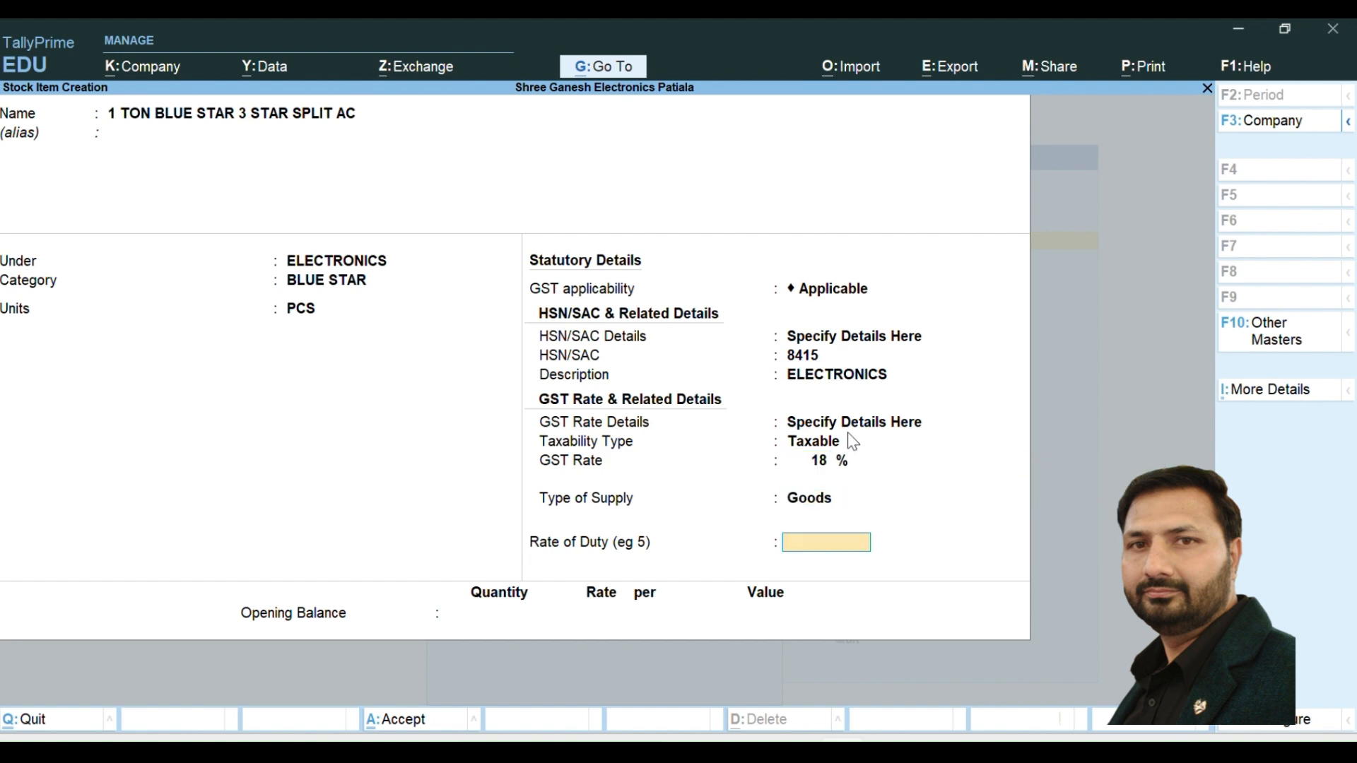
key("Return")
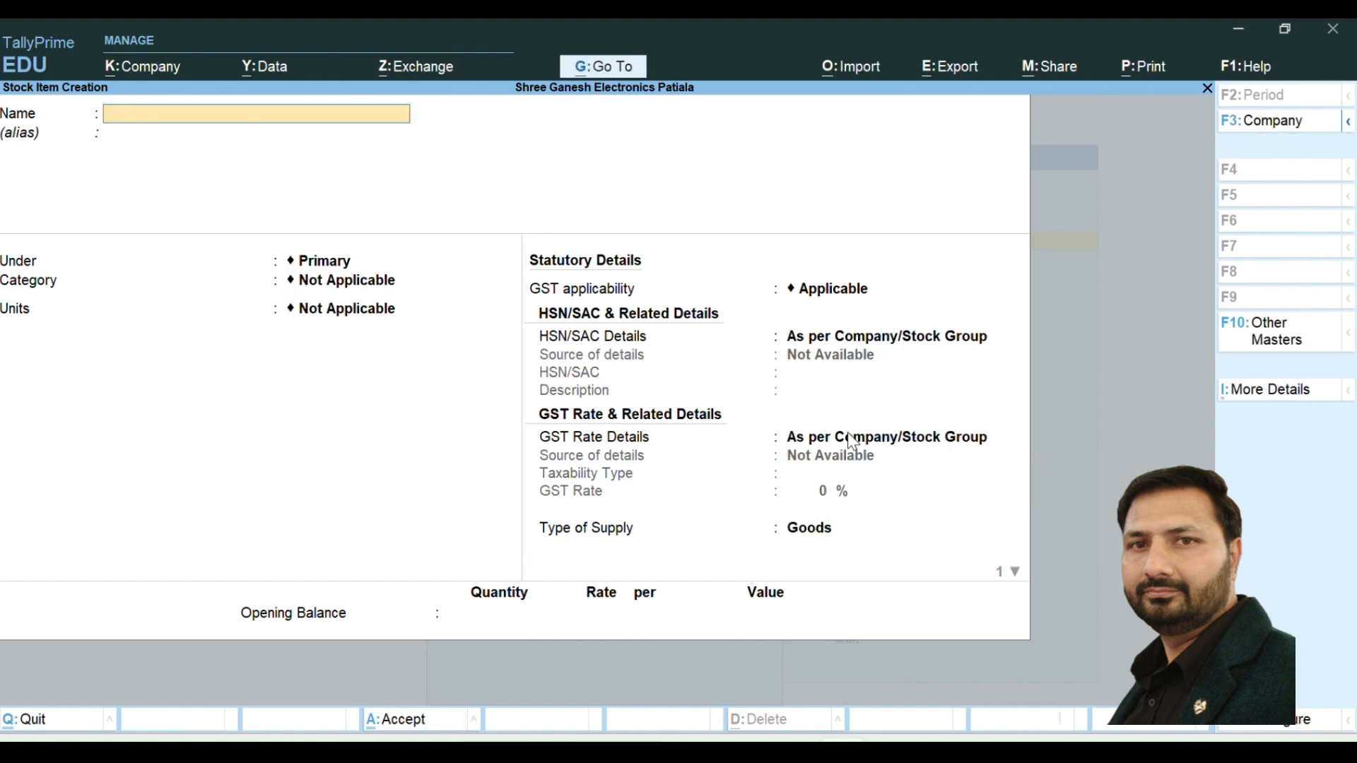
- Name the new stock item 1.5 TON LLYOD 3 STAR WINDOW AC and leave its alias blank
type("1.5 TON LLYOD 3 SAT")
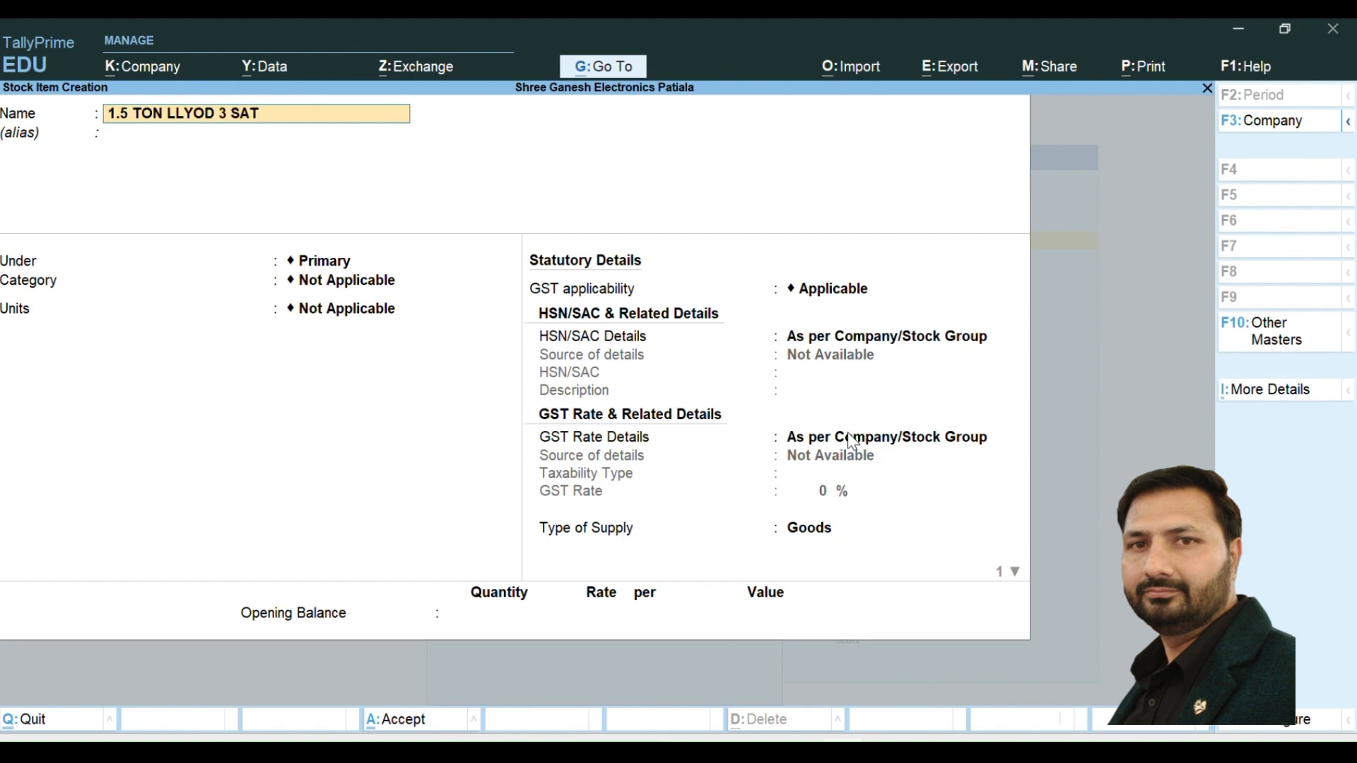
key("BackSpace")
key("BackSpace")
type("TAR")
type(" A")
key("BackSpace")
type("WINDOW AC")
key("Return")
- Place the window AC under the ELECTRONICS group with category LLOYAD and units PCS
key("Return")
key("Down")
key("Return")
key("Down")
key("Down")
key("Return")
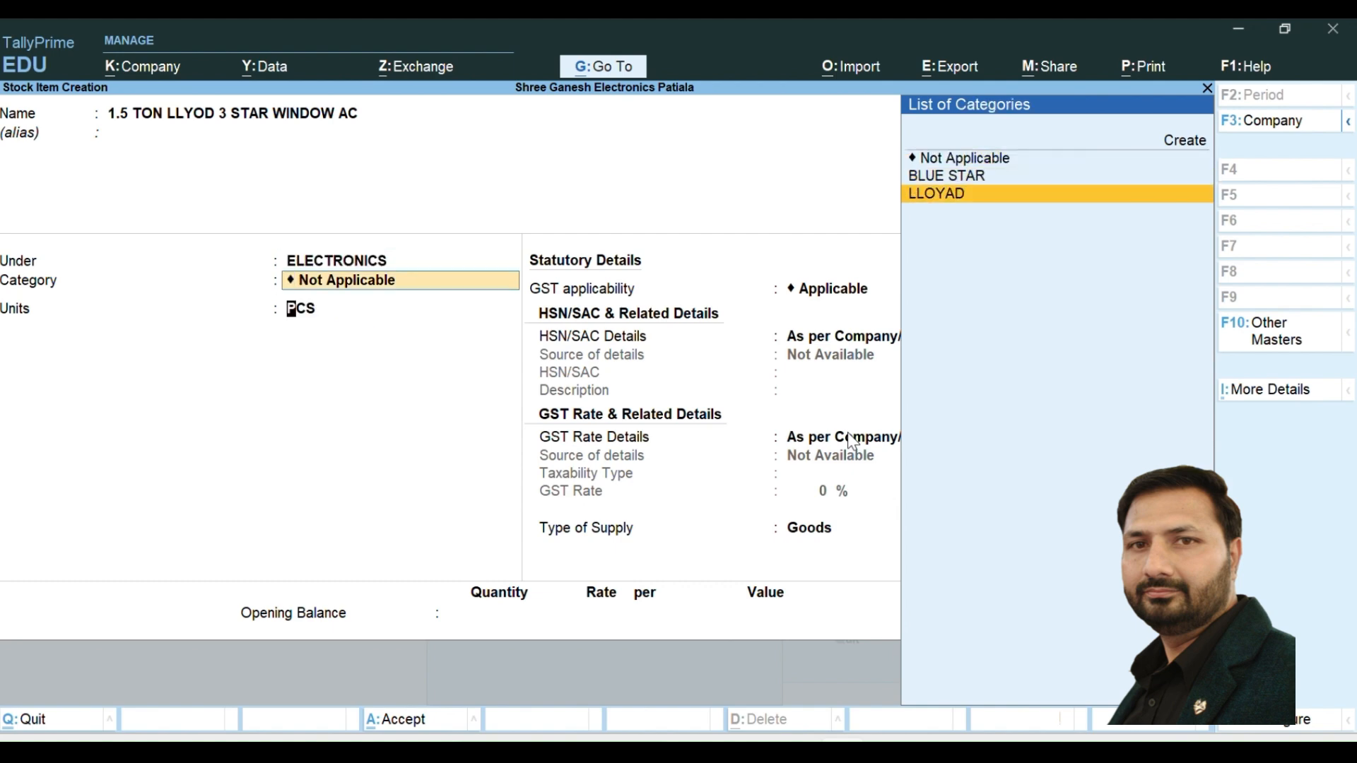
- Keep GST applicable and specify the window AC's HSN/SAC details here with code 8415 and no description
key("Return")
key("Return")
key("Down")
key("Return")
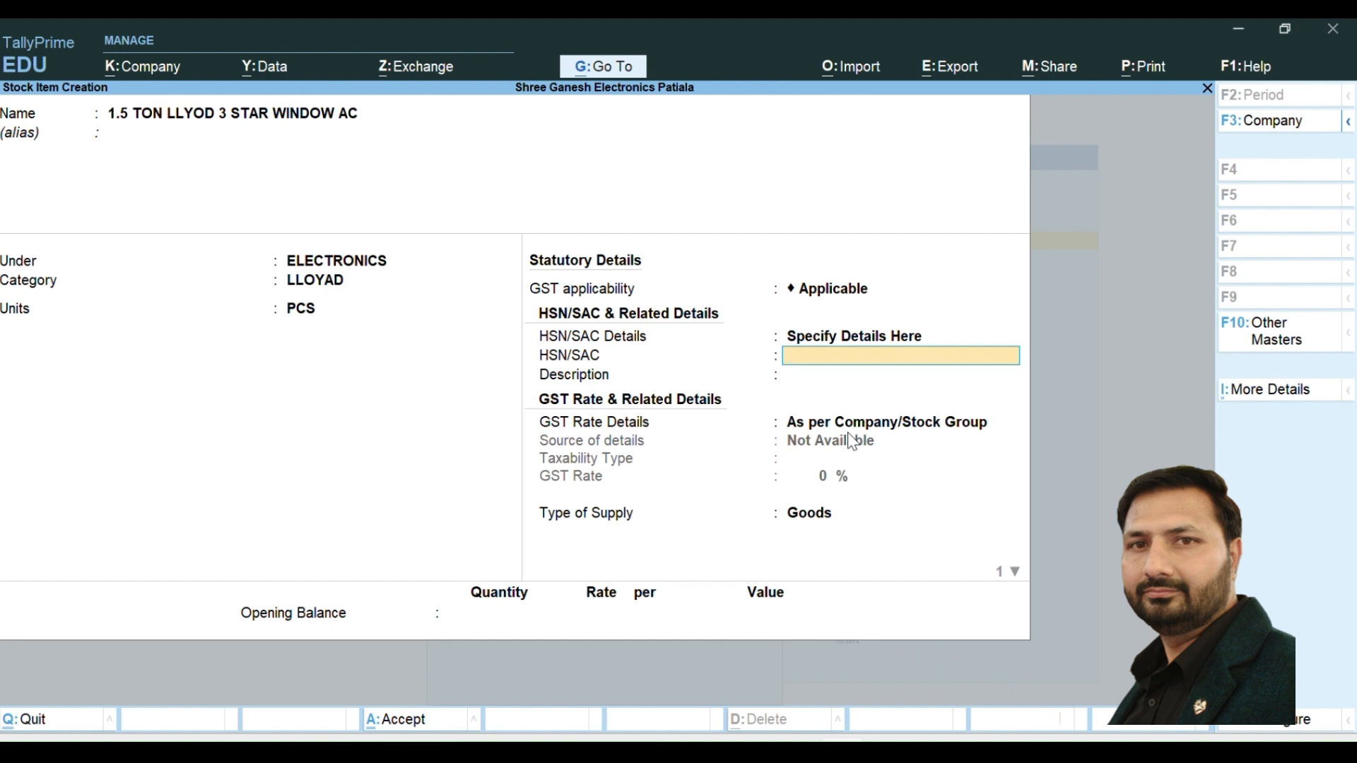
type("8415")
key("Return")
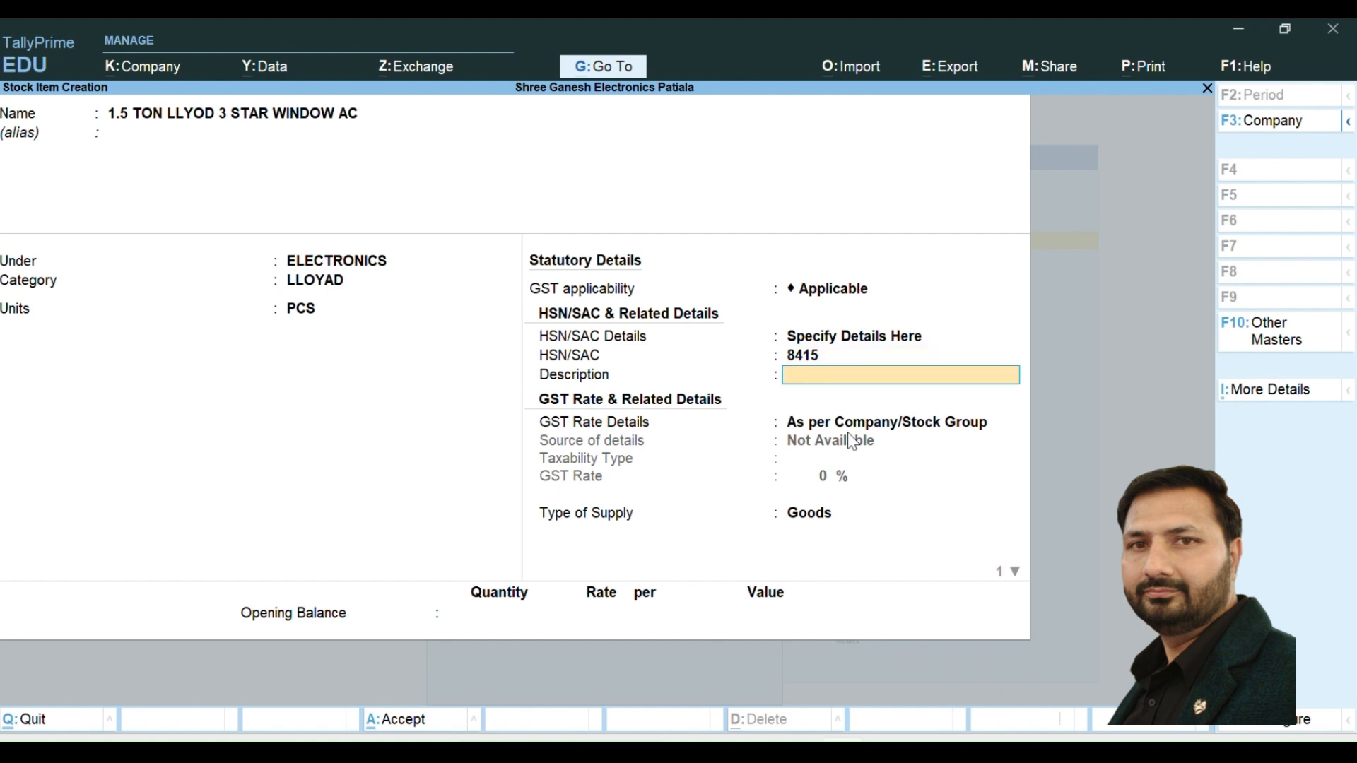
- Specify the window AC's GST rate details here as Taxable at 18%, supply type Goods, and save it without an opening balance
key("Return")
key("Down")
key("Return")
key("Return")
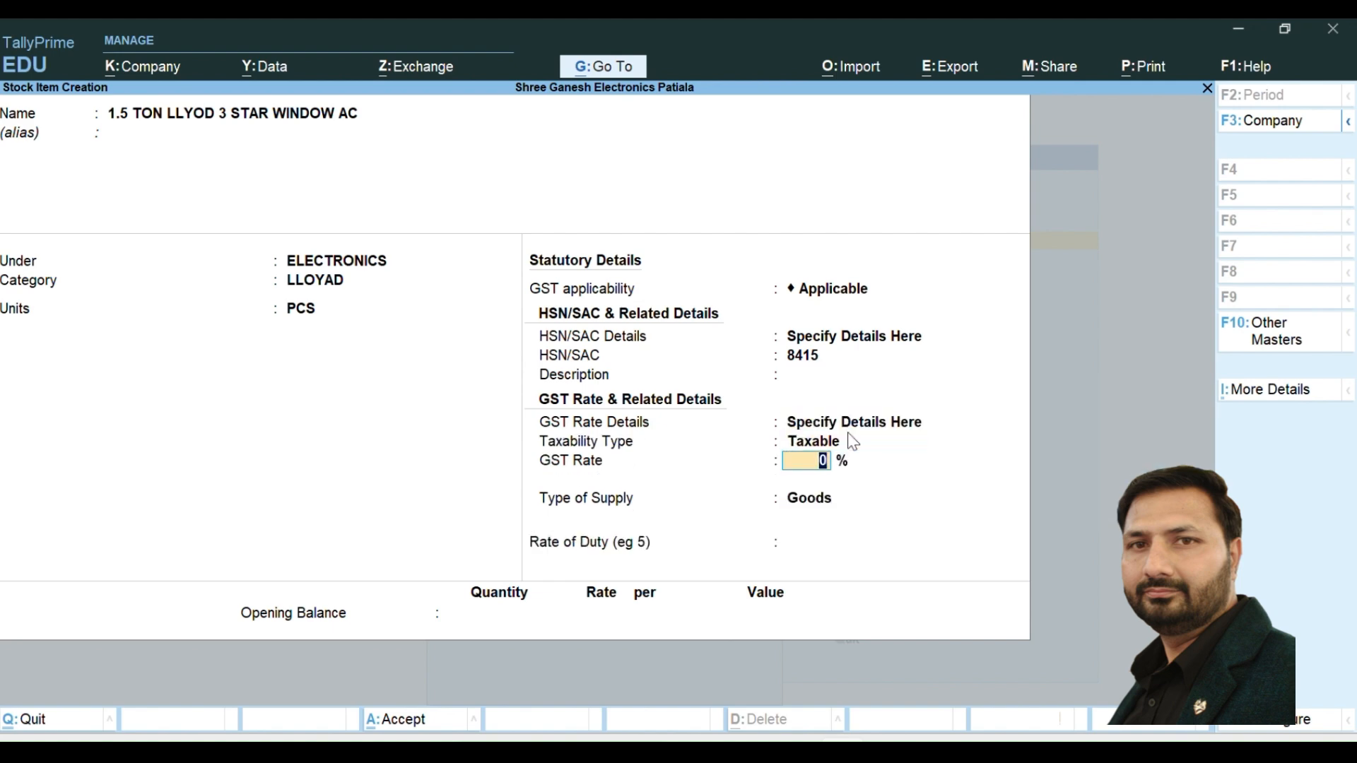
type("18")
key("Return")
key("Return")
key("Return")
key("Return")
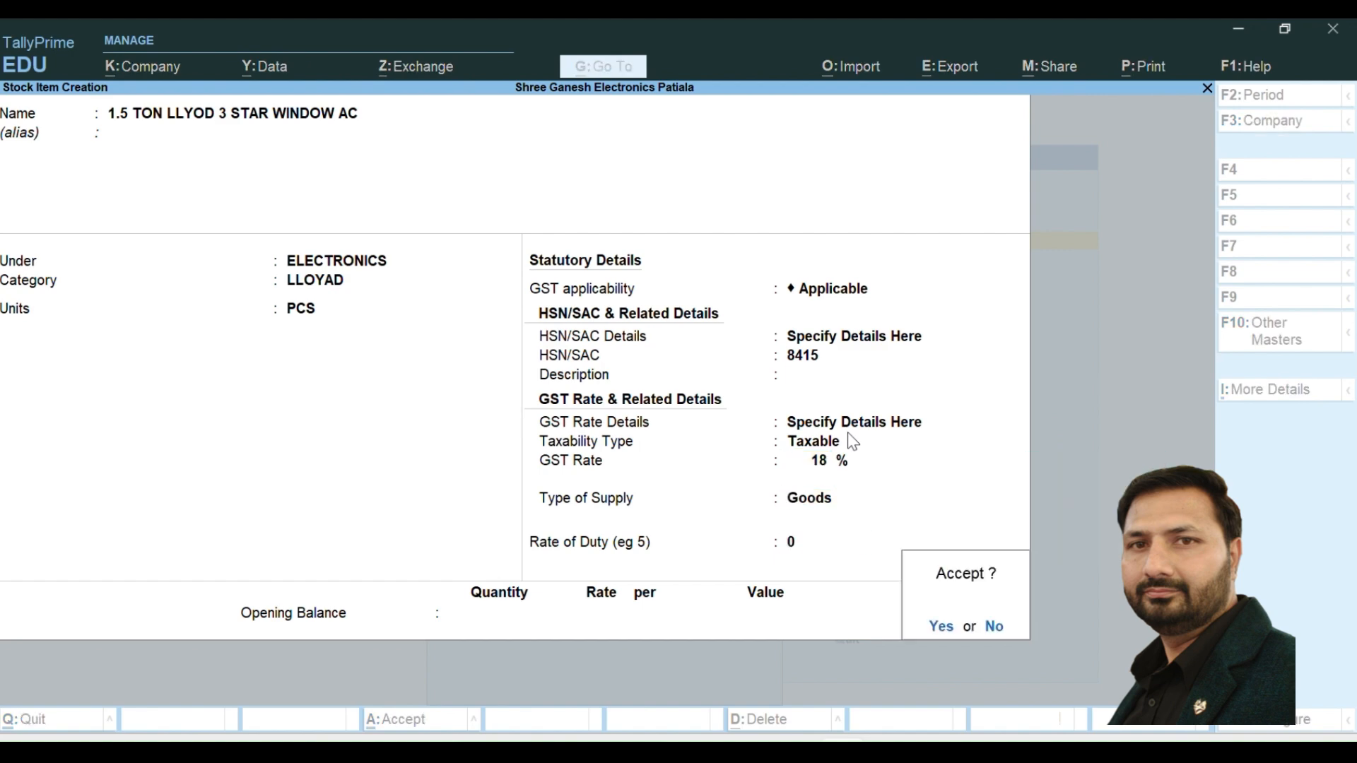
key("Return")
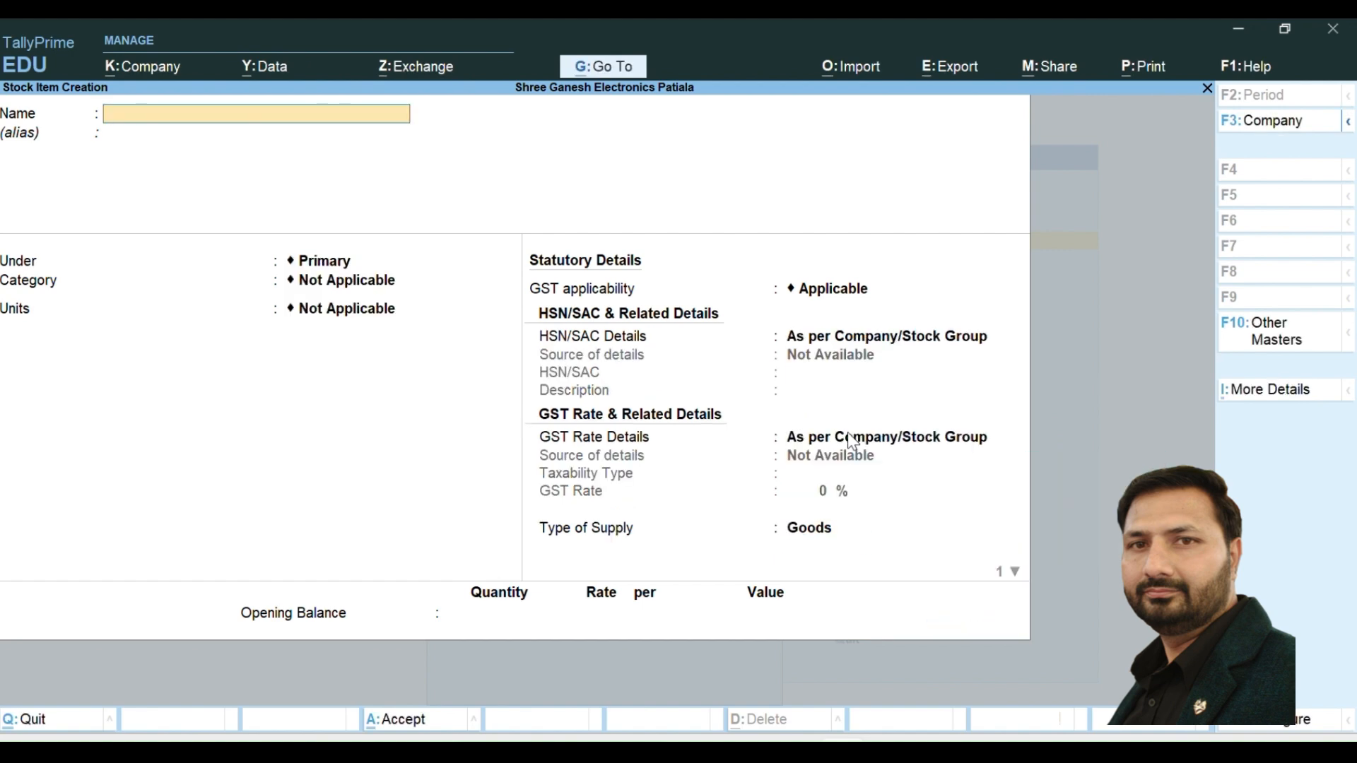
- Name the next stock item 43" LLYOAD SMART TV and leave its alias blank
type("43\" LLYOAD SMART TV")
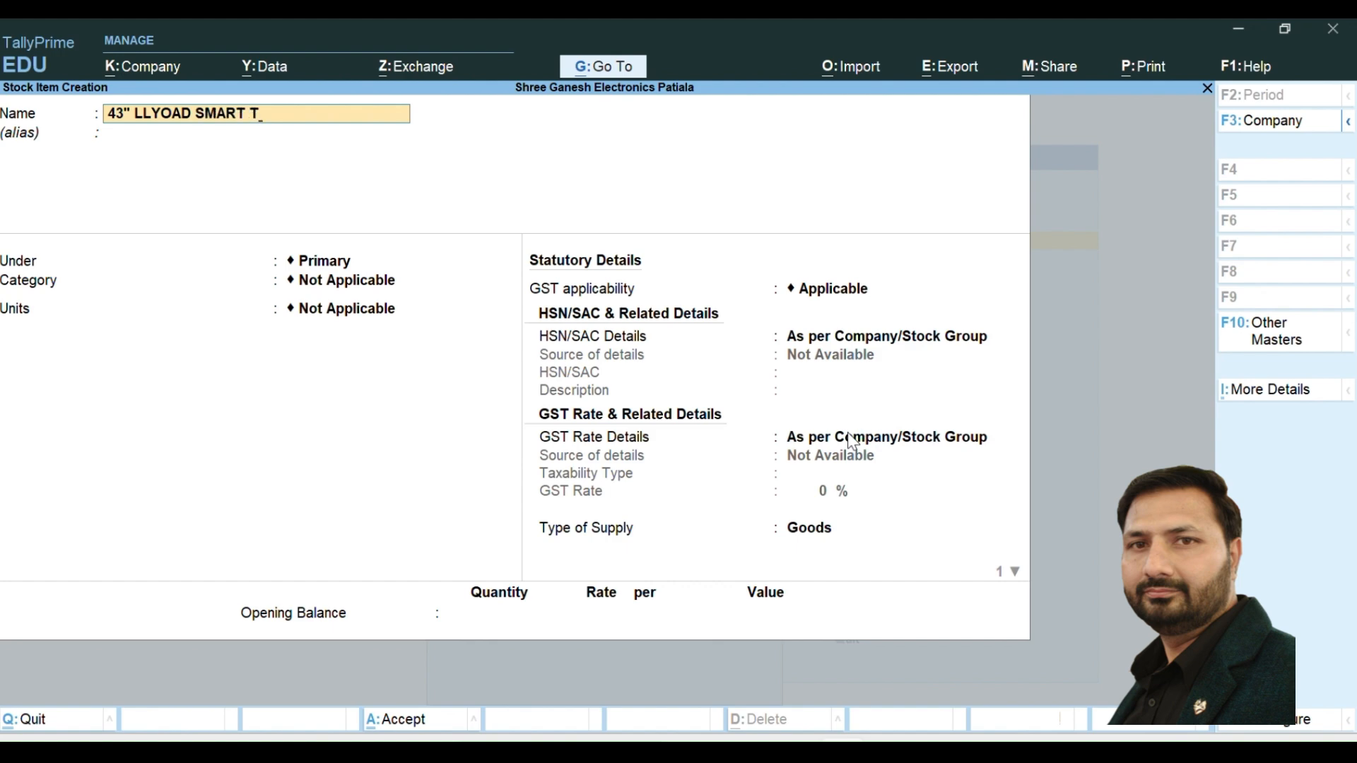
key("Return")
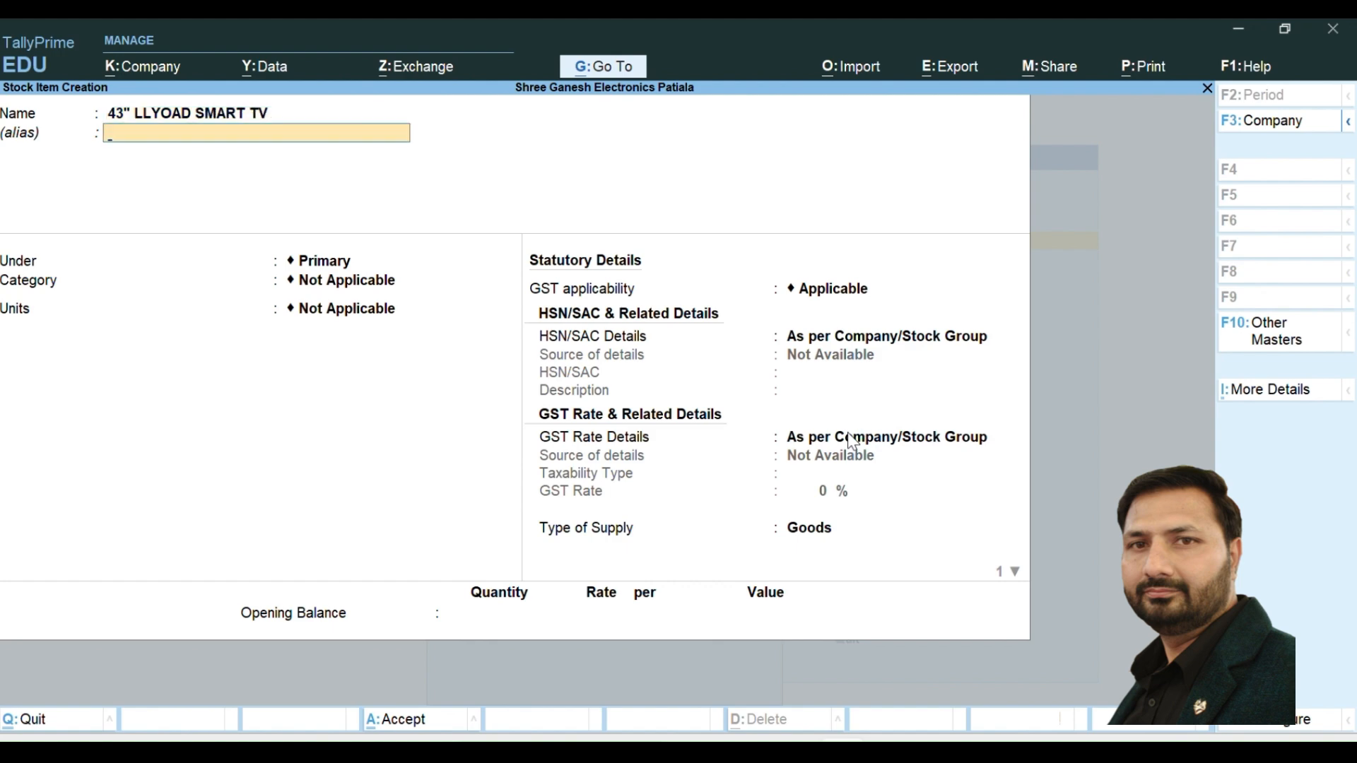
key("Return")
- Assign the smart TV to the ELECTRONICS group, category LLOYAD and units PCS
key("Down")
key("Return")
key("Down")
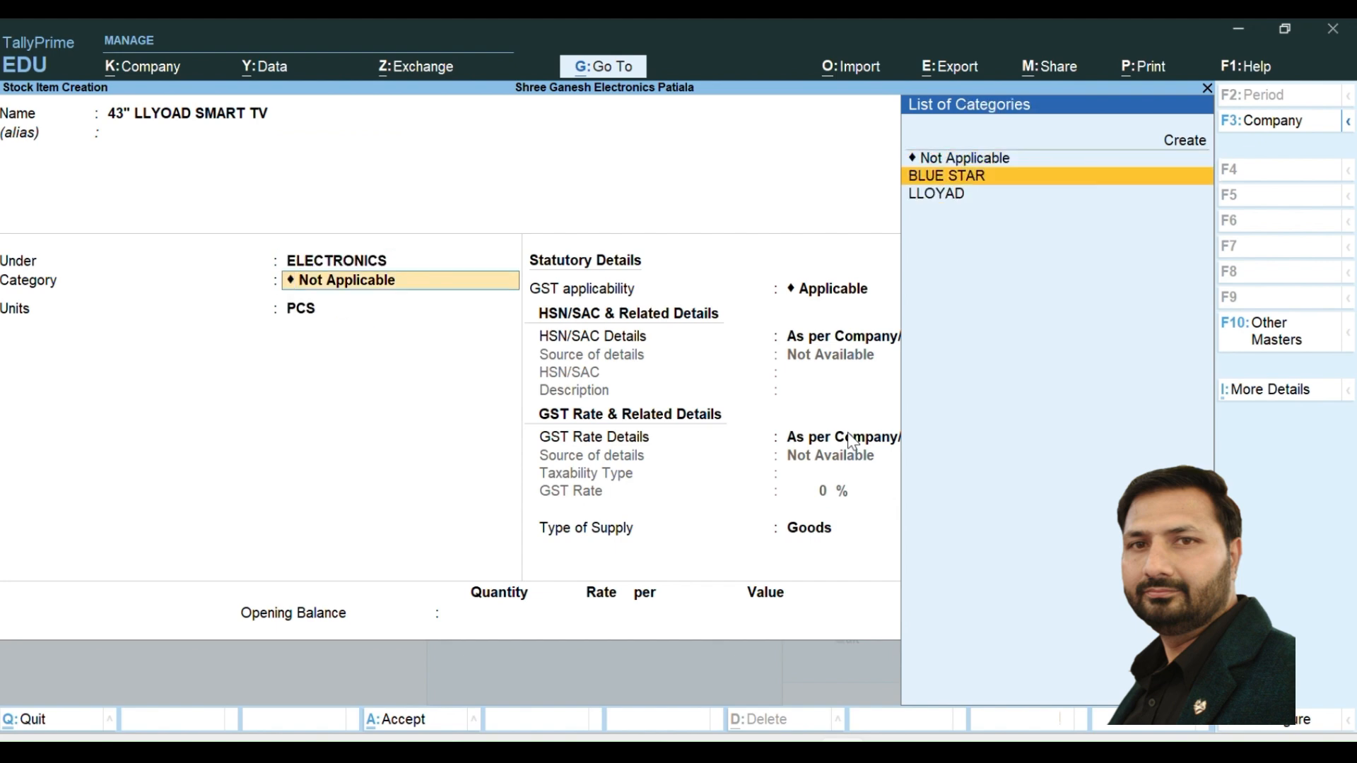
key("Down")
key("Return")
- Keep GST applicable and specify the smart TV's HSN/SAC details here, with code 8528 and description ELECTRONICS
key("Return")
key("Return")
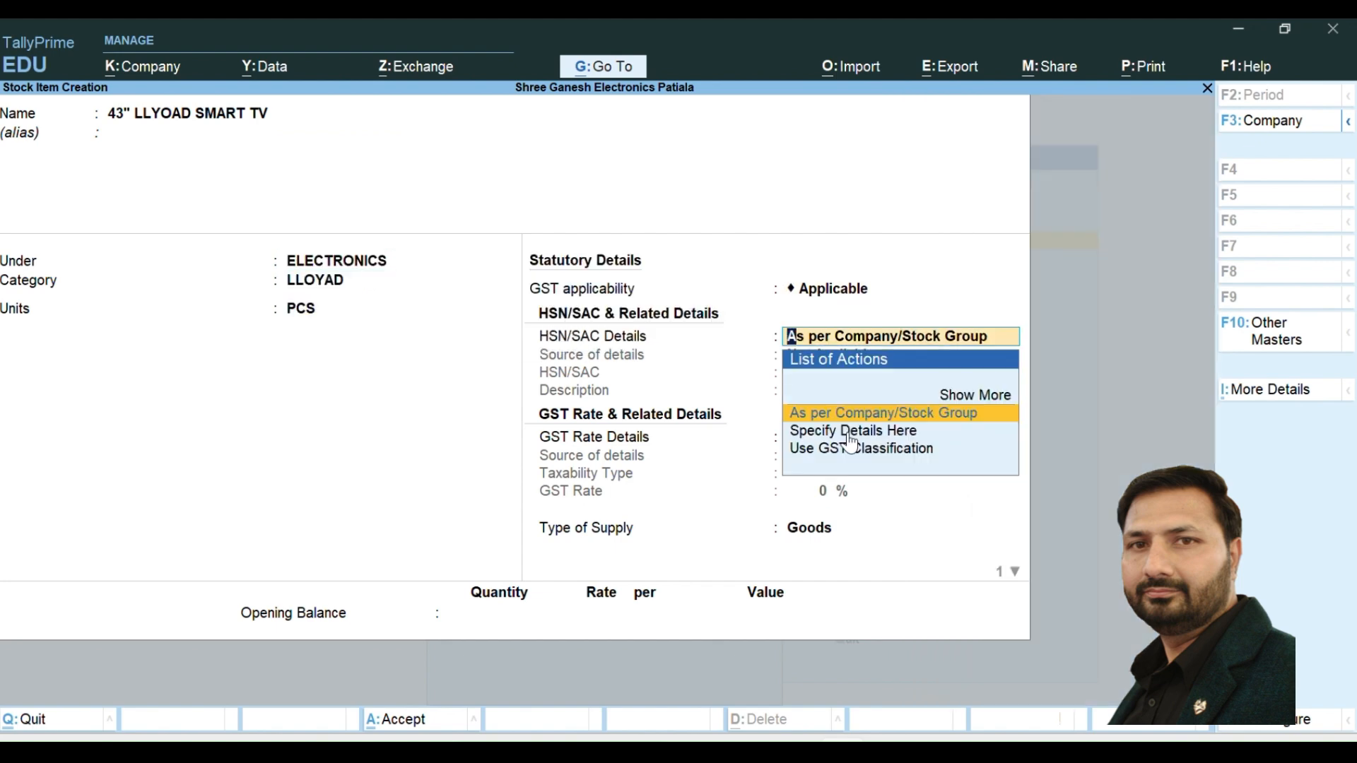
key("Down")
key("Return")
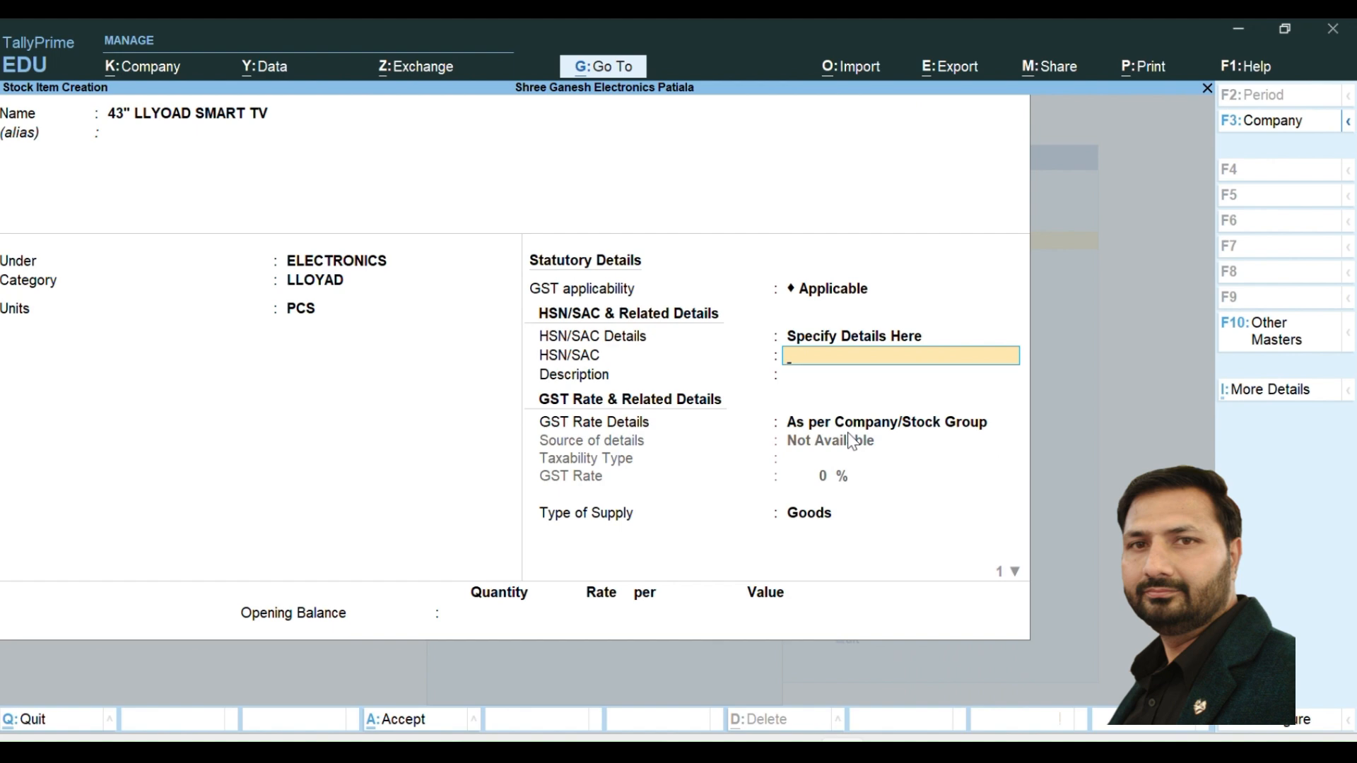
type("8528")
left_click(570, 55)
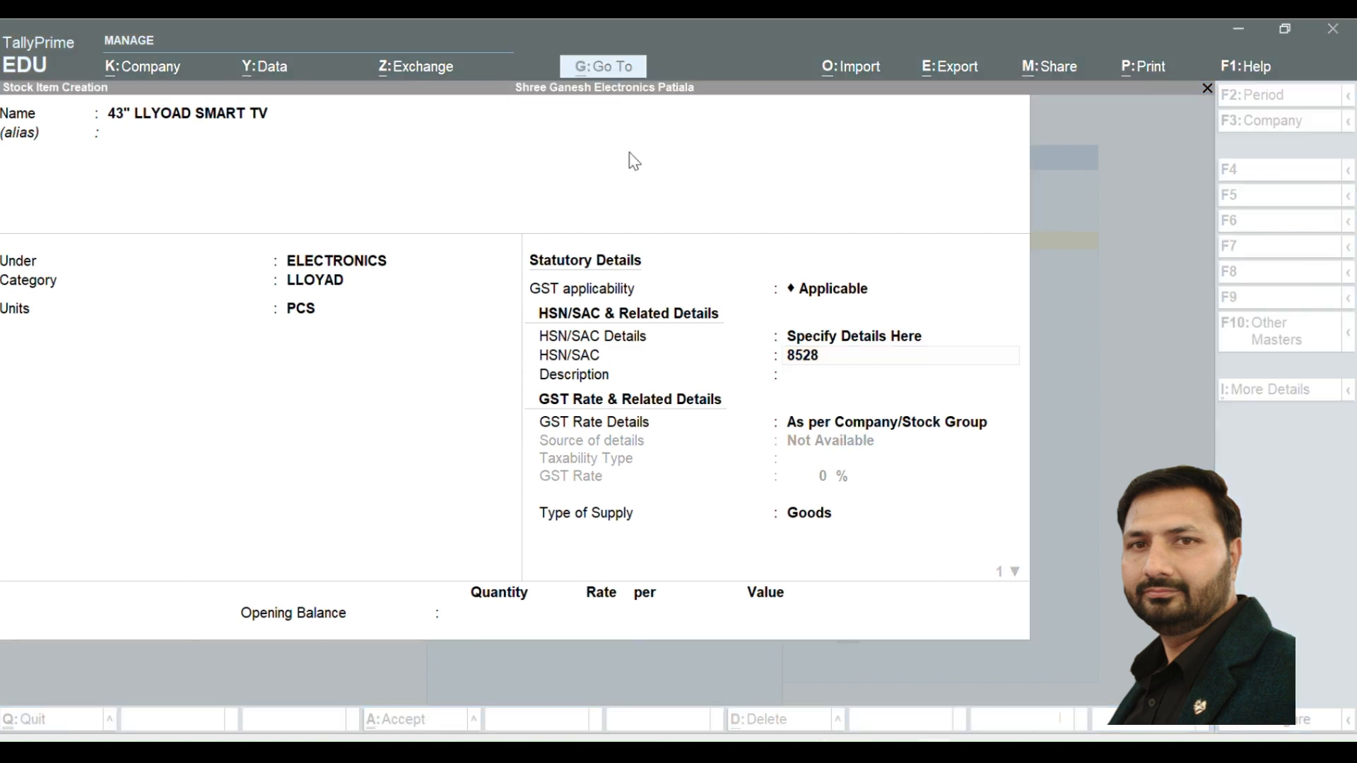
left_click(810, 444)
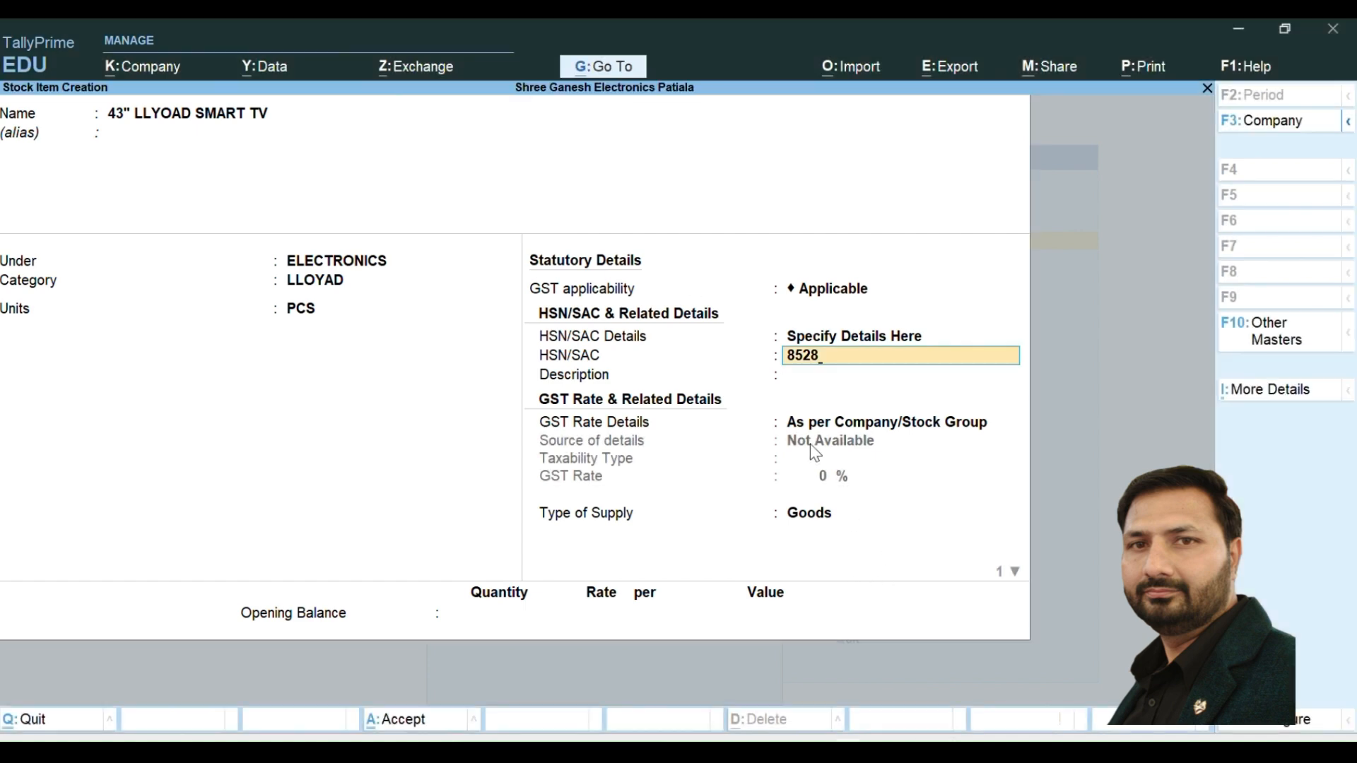
key("Return")
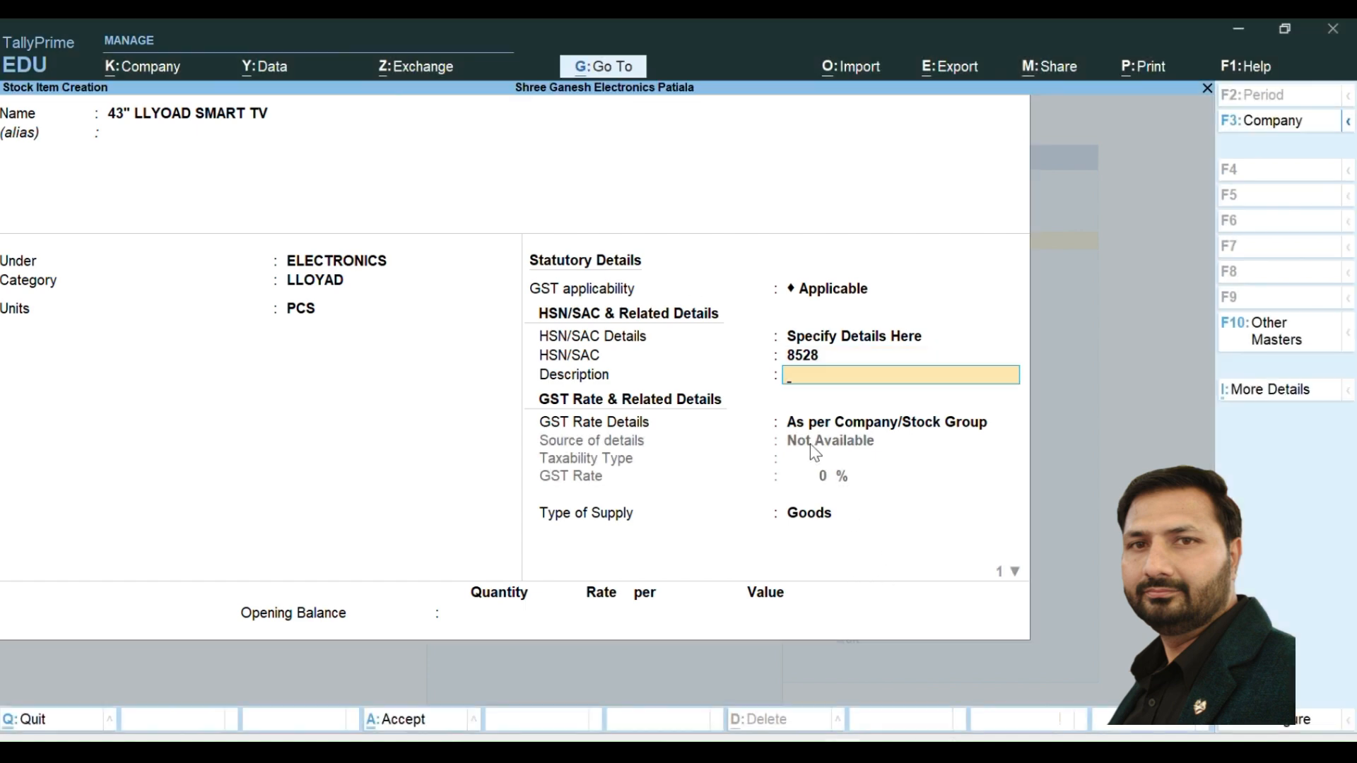
type("ELECTRONICS")
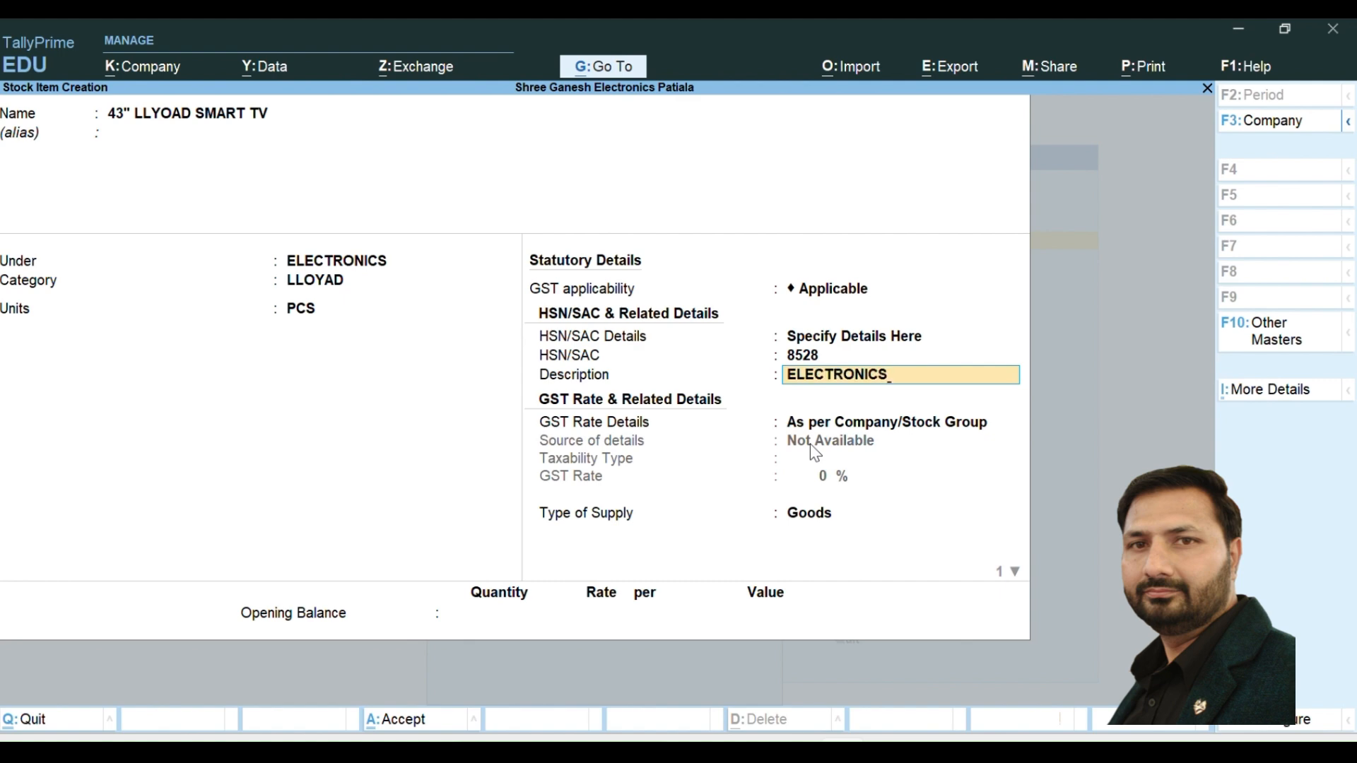
key("Return")
- Specify the smart TV's GST rate details here as Taxable at 12%, supply type Goods, then save it and return to the Gateway of Tally
key("Down")
key("Return")
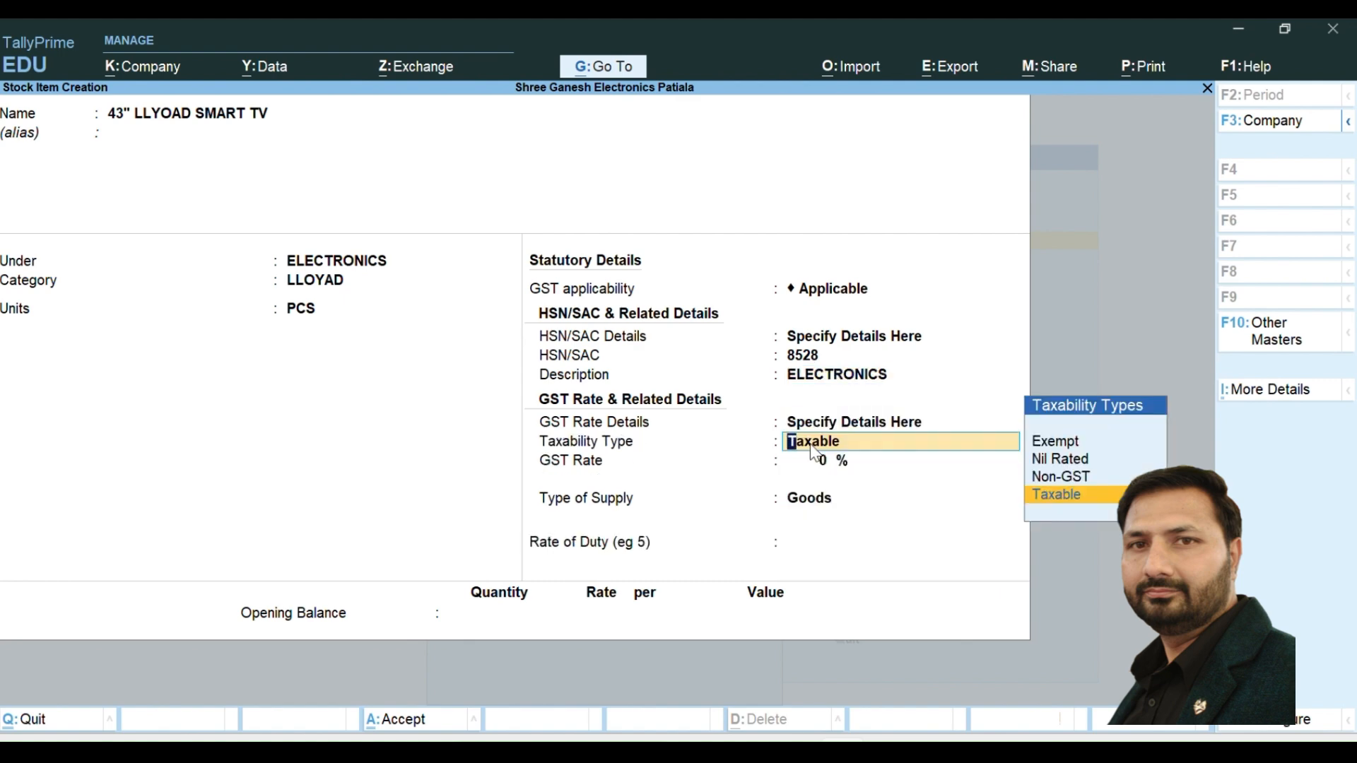
key("Return")
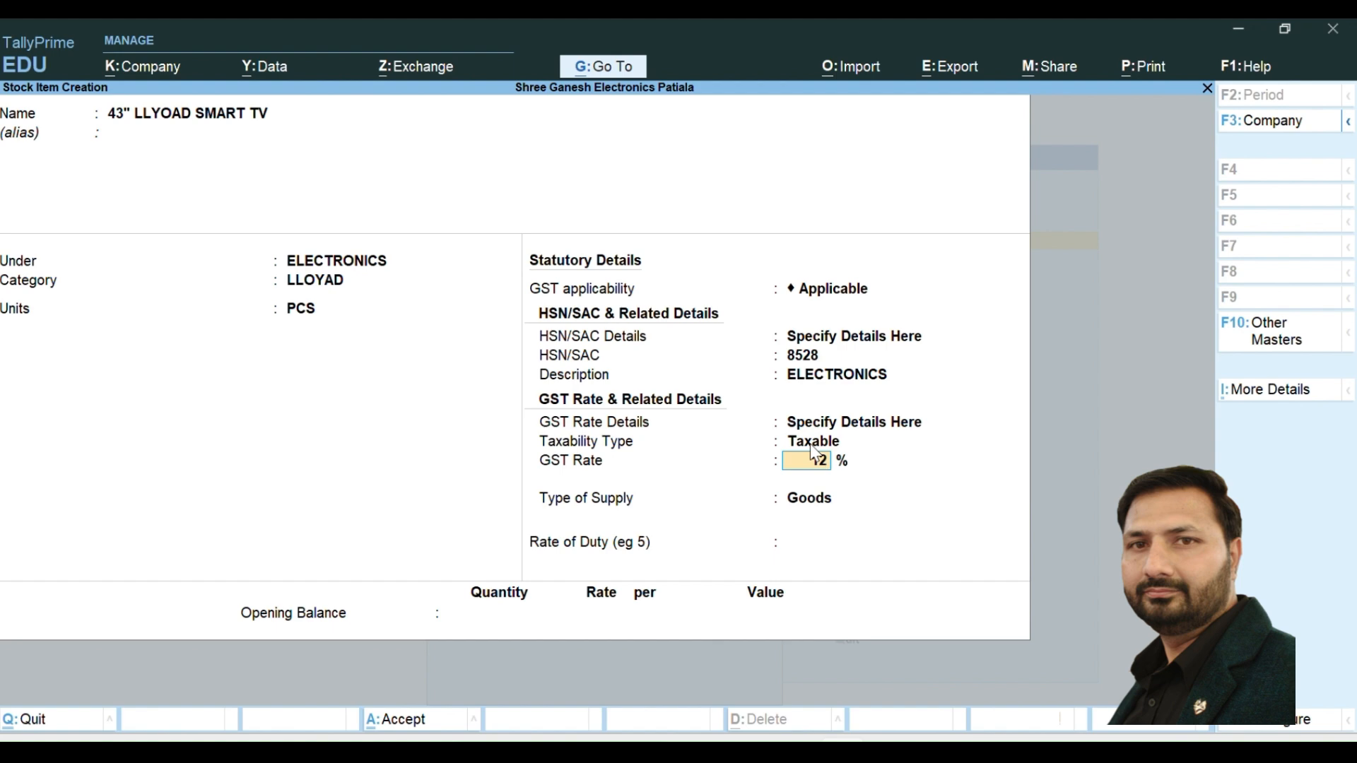
key("Return")
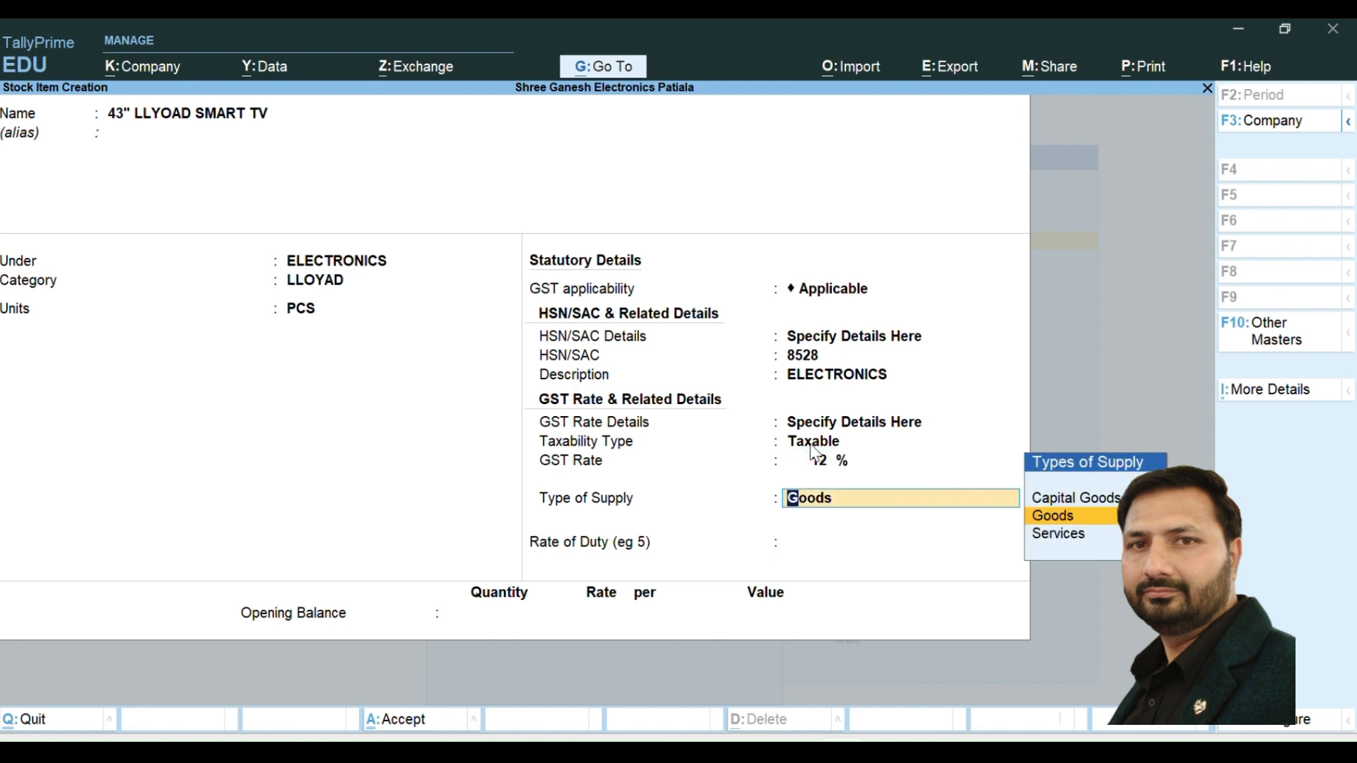
key("Return")
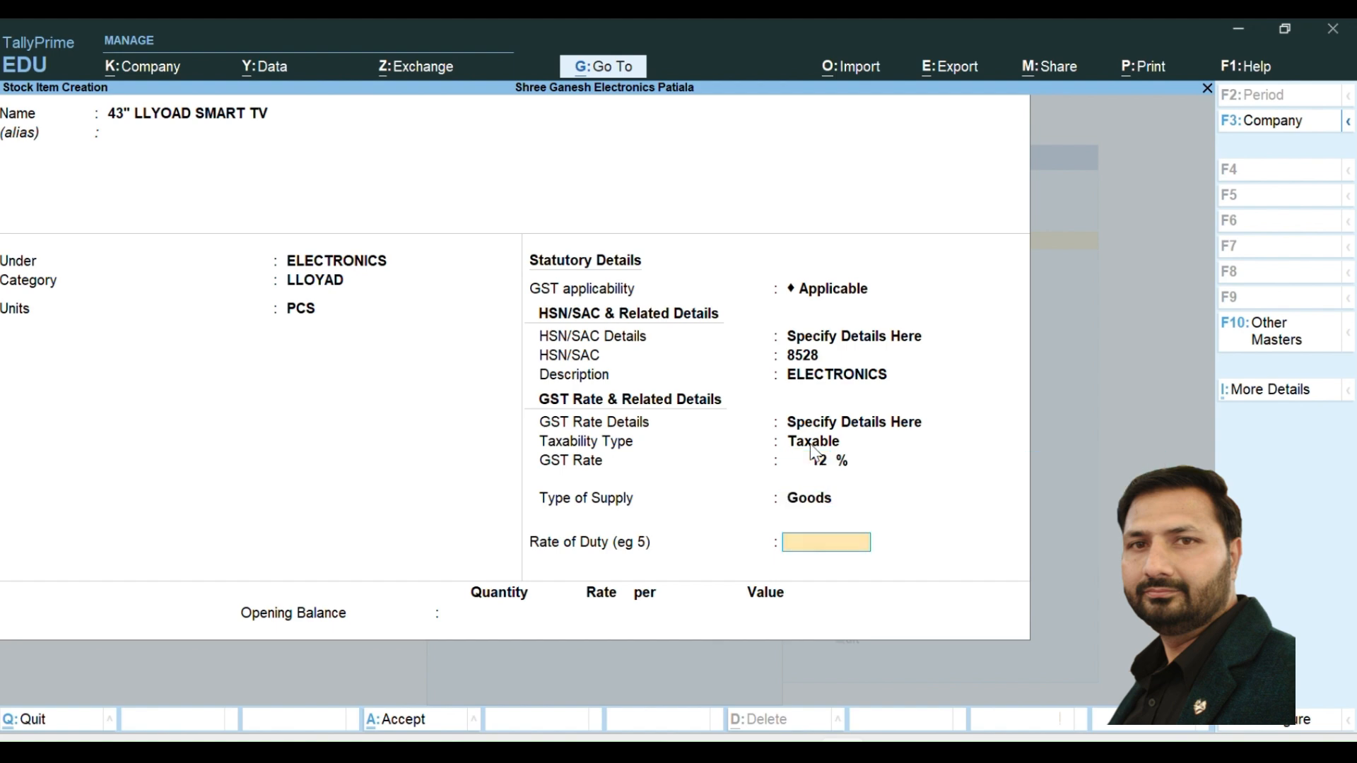
key("Return")
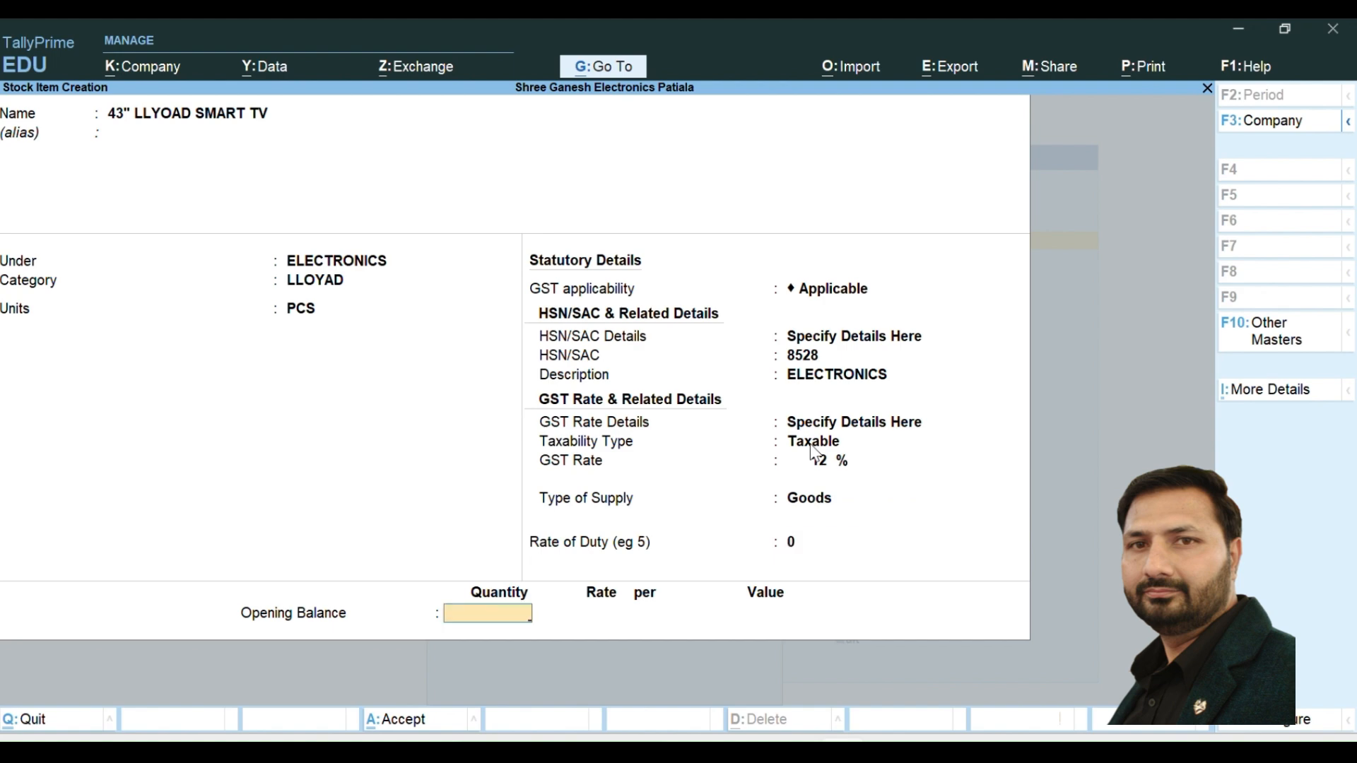
key("Return")
key("Return")
key("Escape")
key("y")
key("Escape")
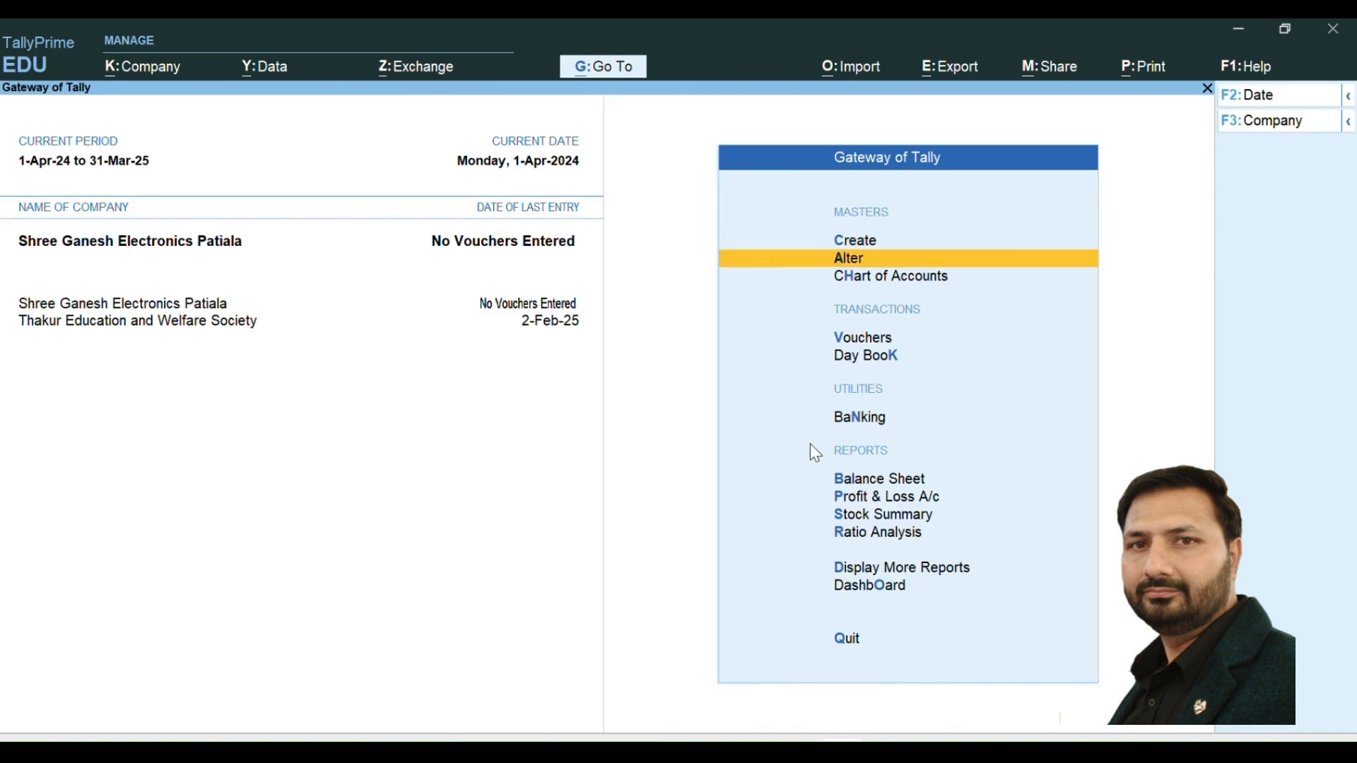
- Open voucher entry and switch it to a new purchase voucher
key("Down")
key("Down")
key("Down")
key("Down")
key("Up")
key("Return")
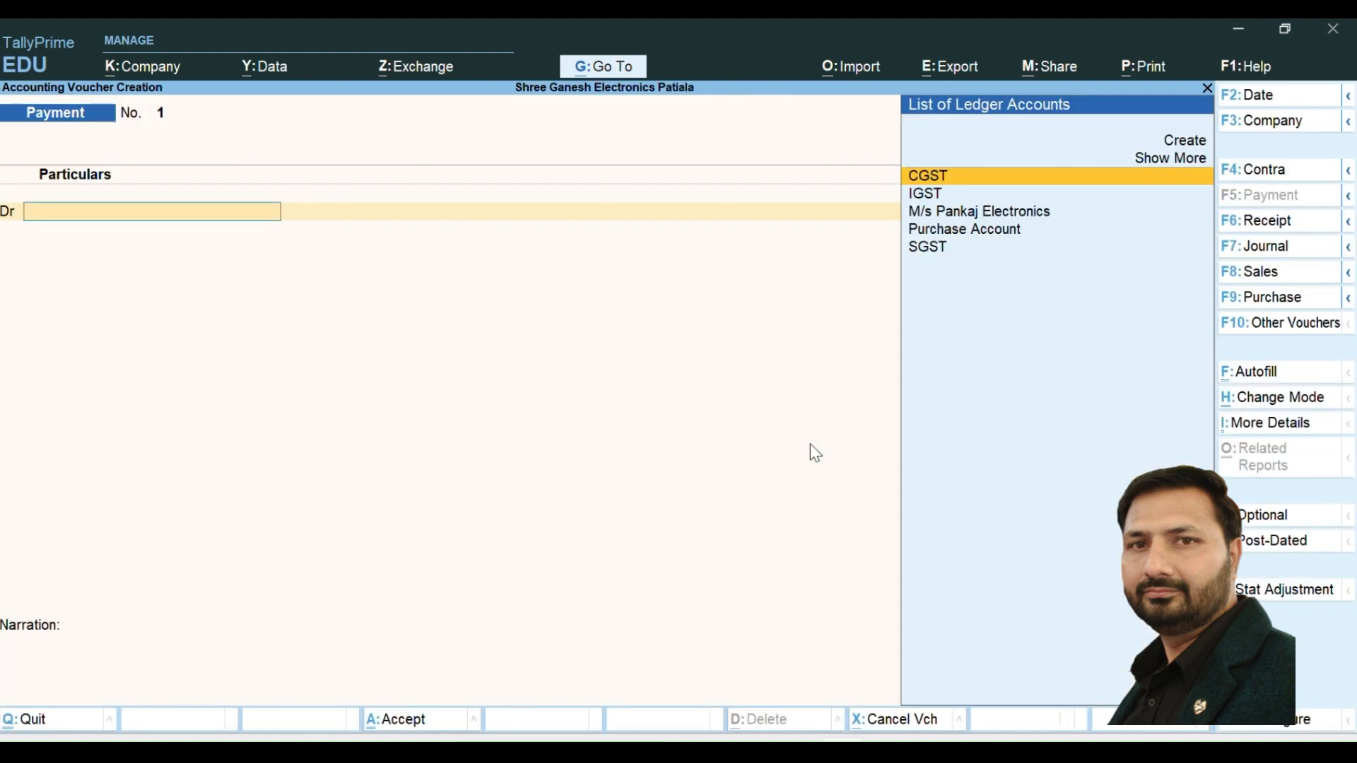
left_click(1279, 309)
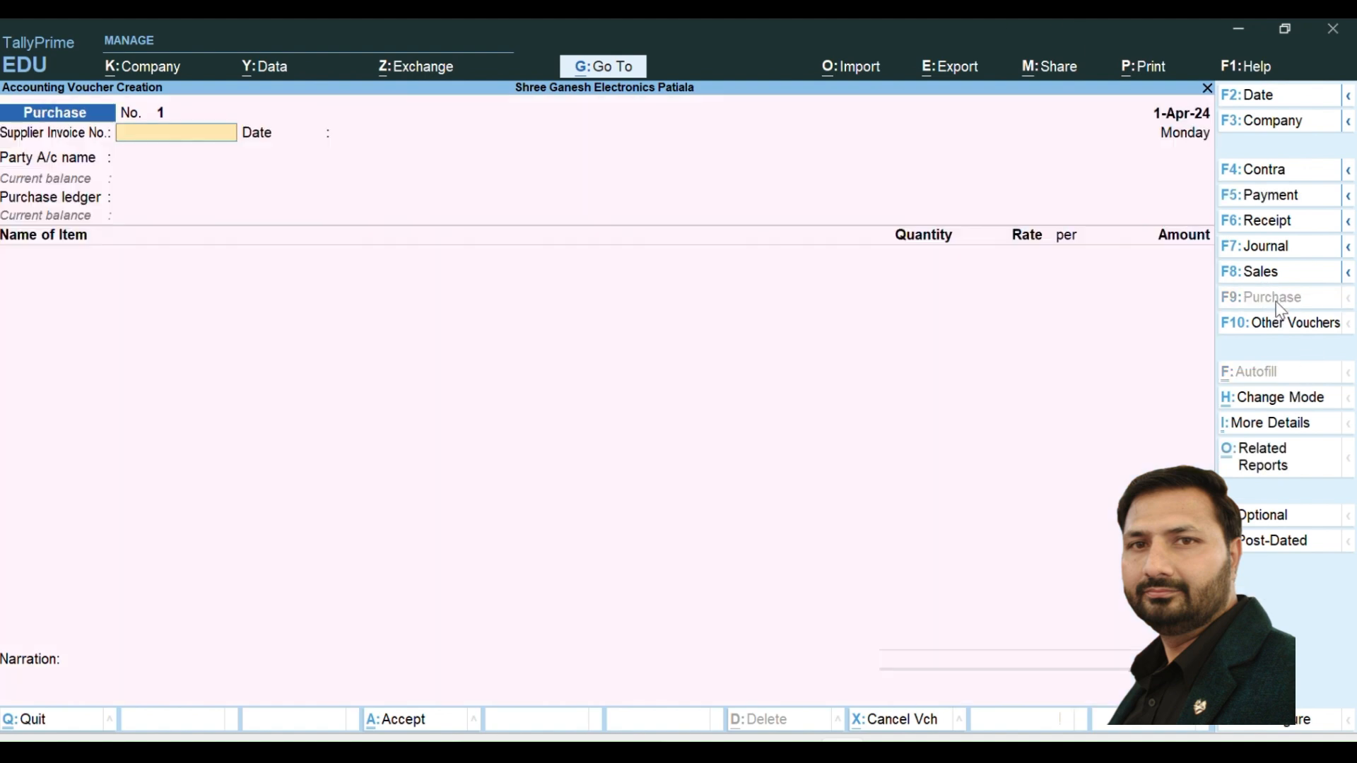
- Enter supplier invoice number 123/25 with the invoice date 1-Jan-25
type("123/25")
key("Return")
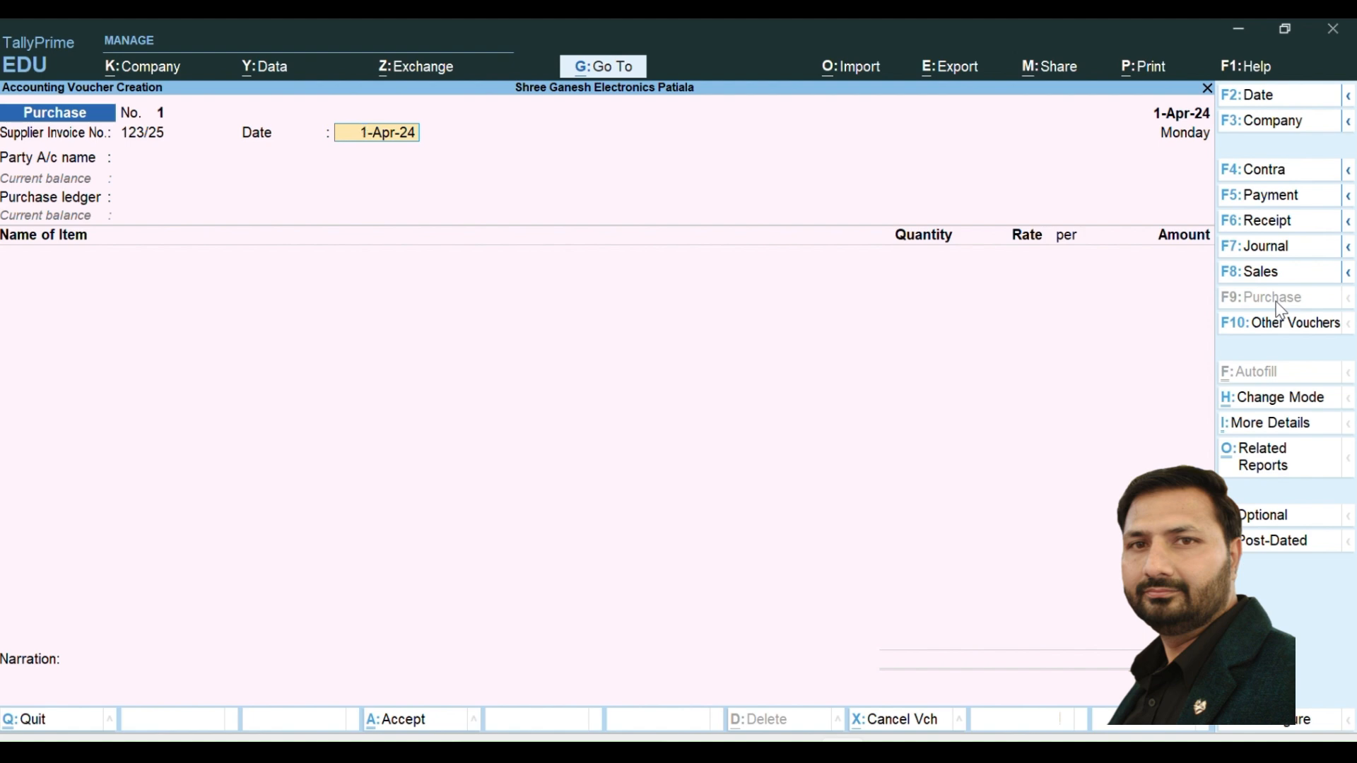
type("1-JAN-25")
key("Return")
- Change the purchase voucher's own date to 1-Jan-25
key("F2")
type("1-JAN-25")
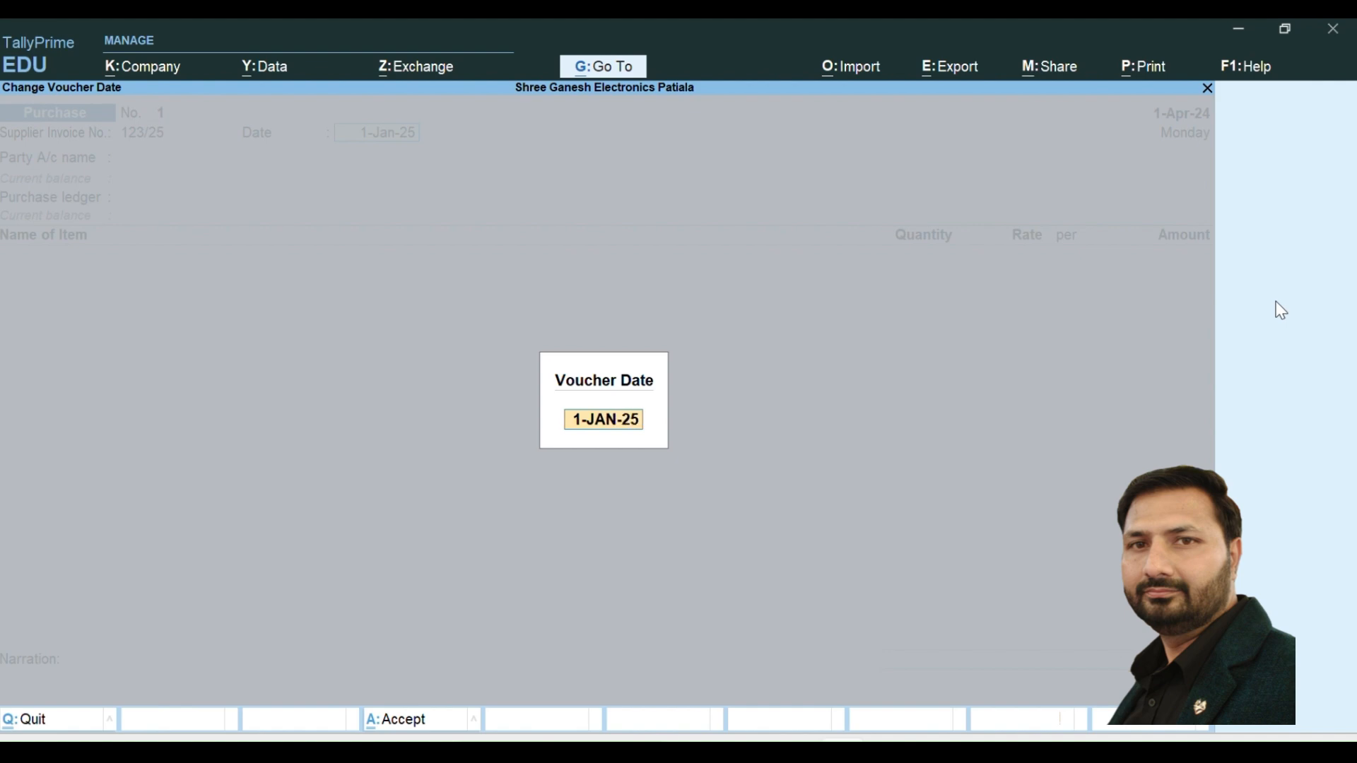
key("Return")
- Choose M/s Pankaj Electronics as the party account and leave the receipt details blank
key("Return")
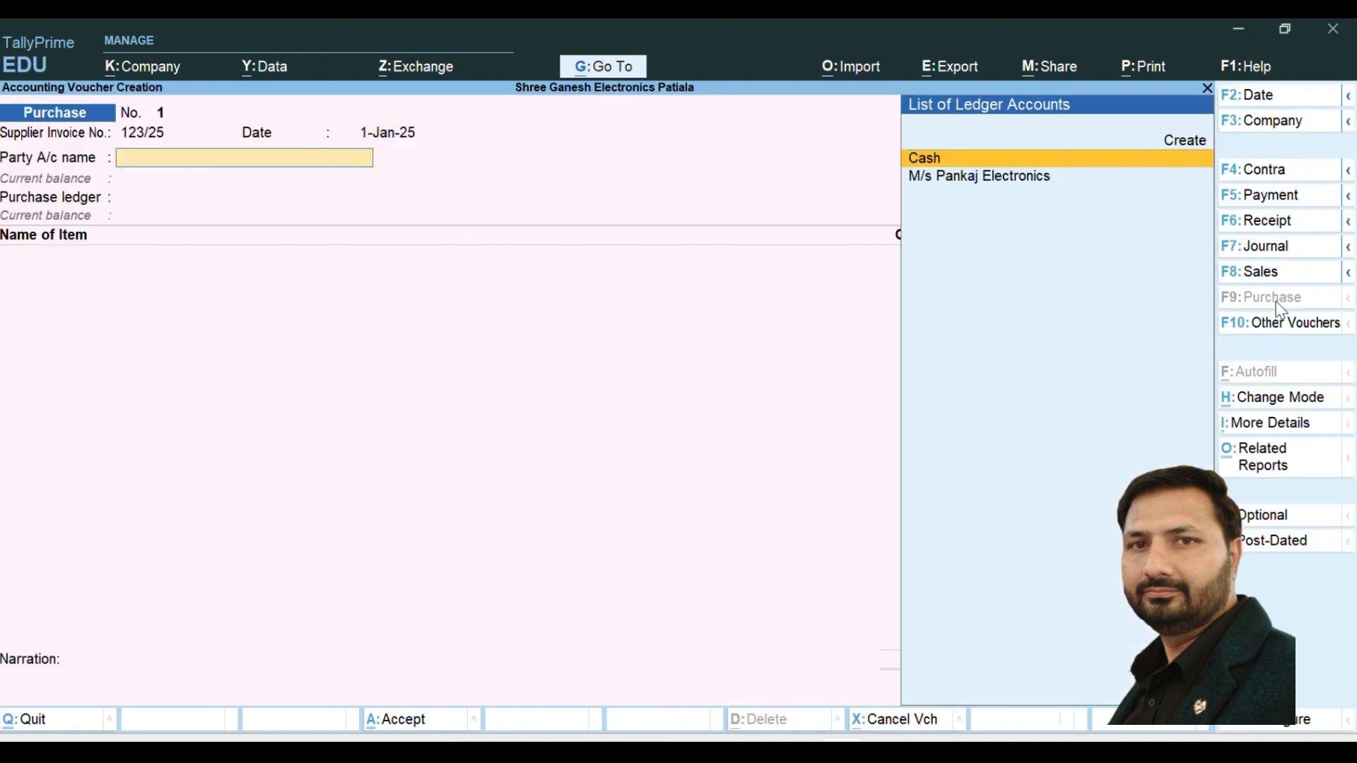
key("Down")
key("Return")
key("Return")
key("Return")
key("Return")
key("Return")
key("Return")
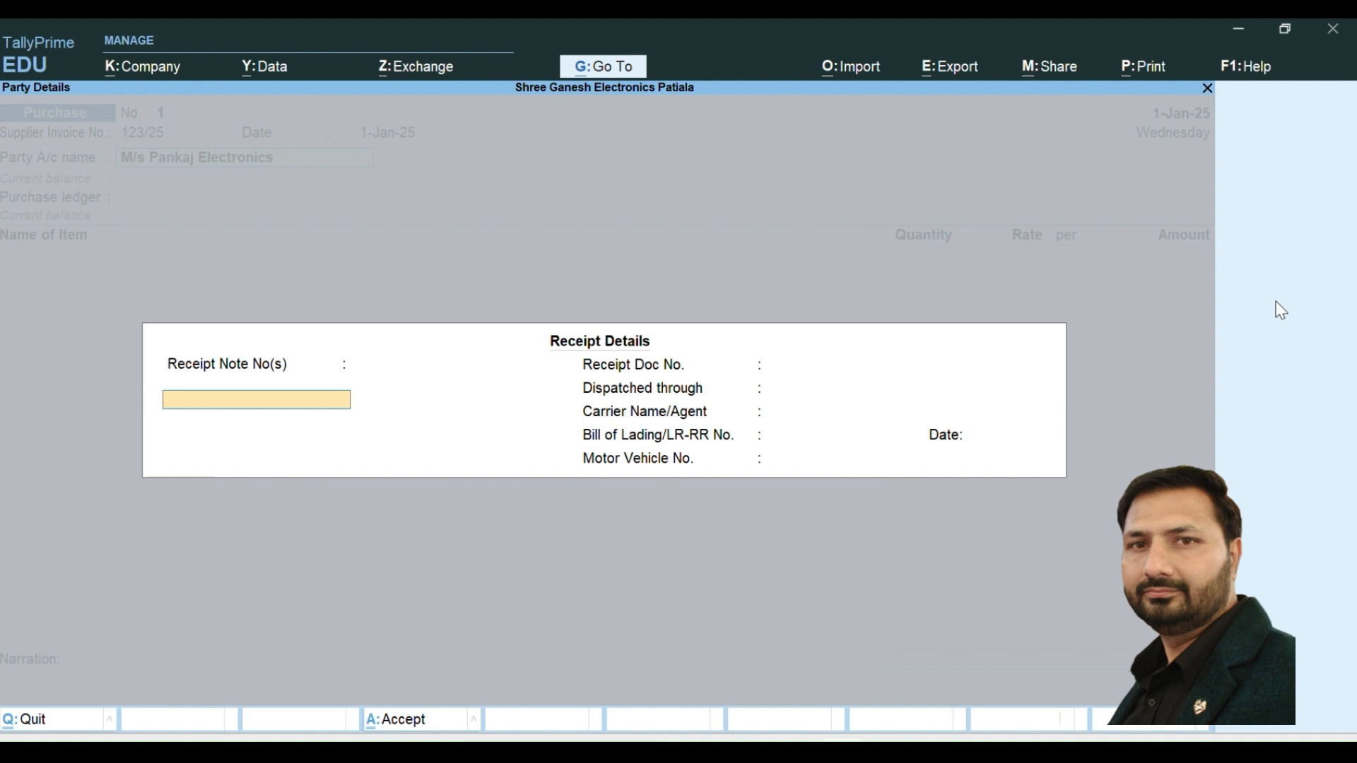
key("Return")
key("Return")
key("Return")
key("Return")
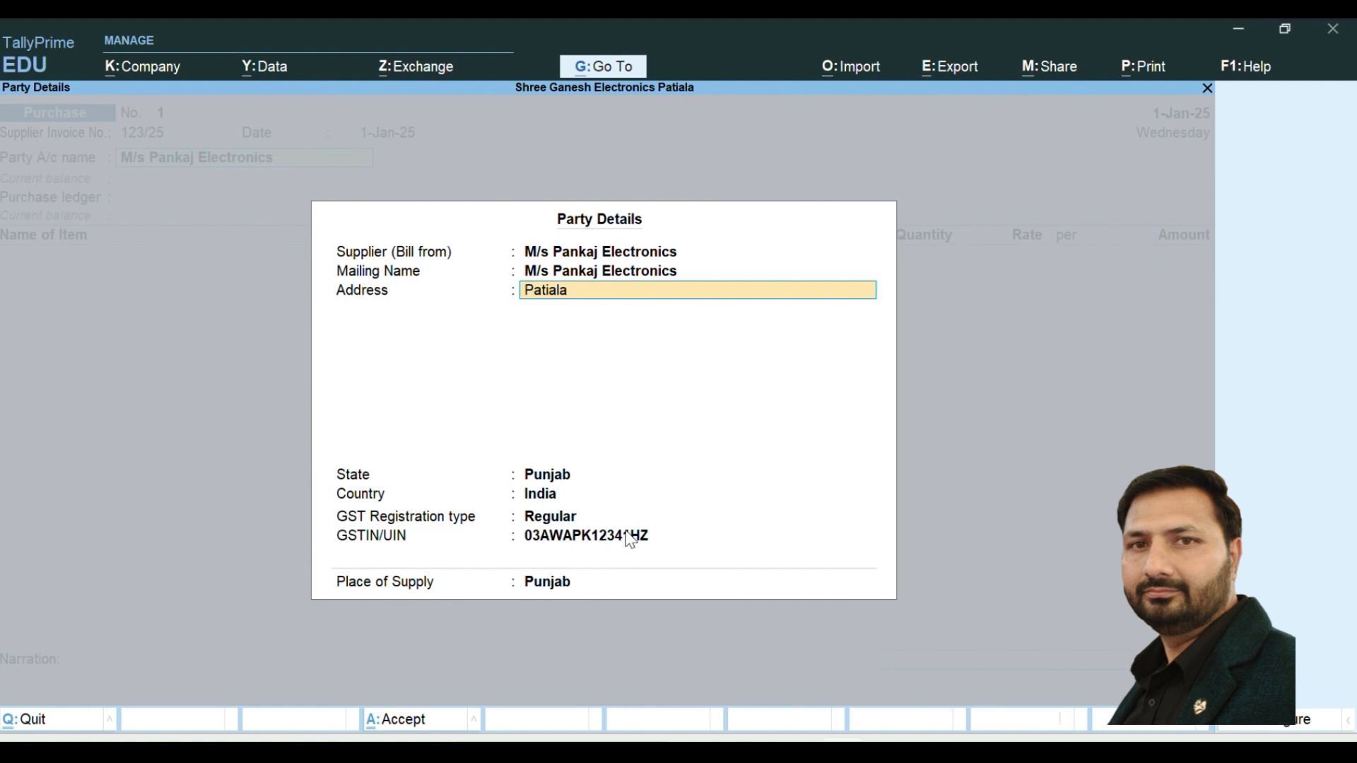
- Accept the supplier's existing party details and use Purchase Account as the purchase ledger
key("Return")
key("Return")
key("Return")
key("Return")
key("Return")
key("Return")
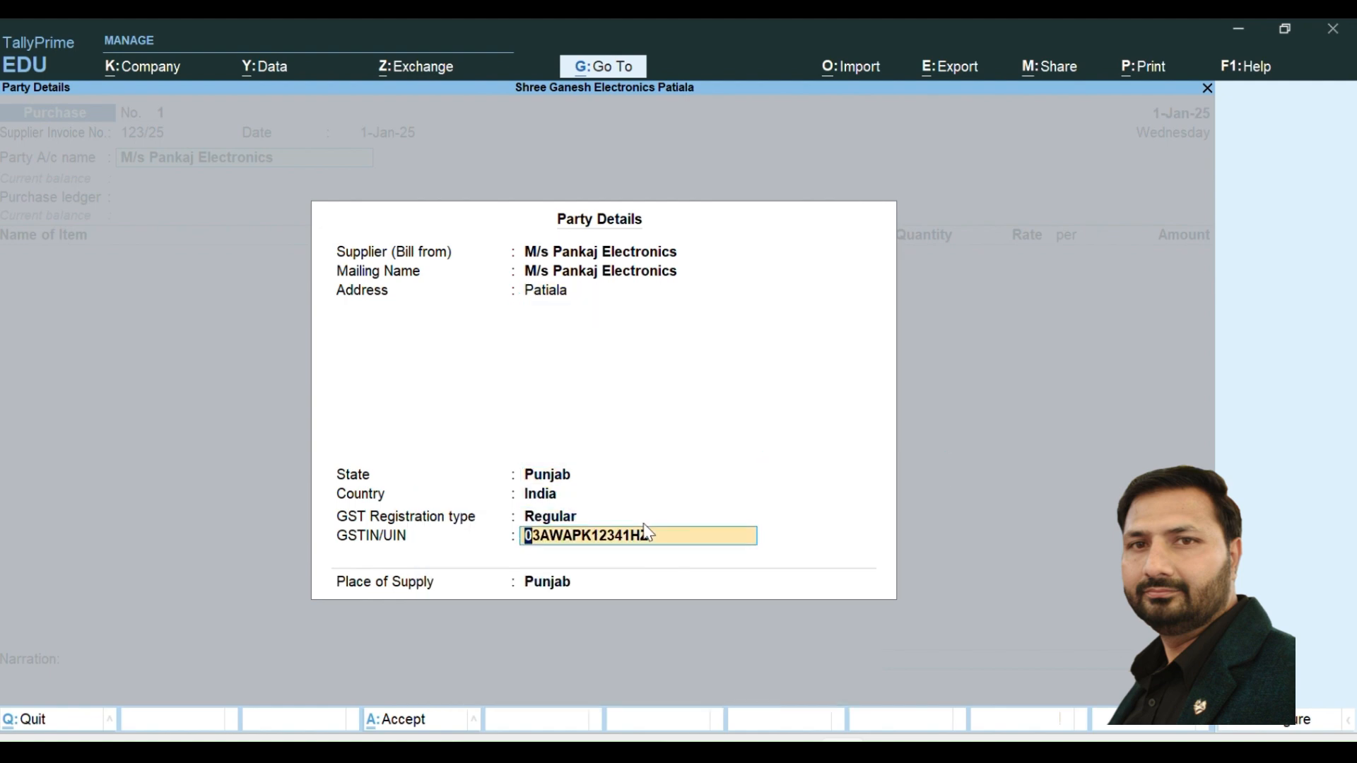
key("Return")
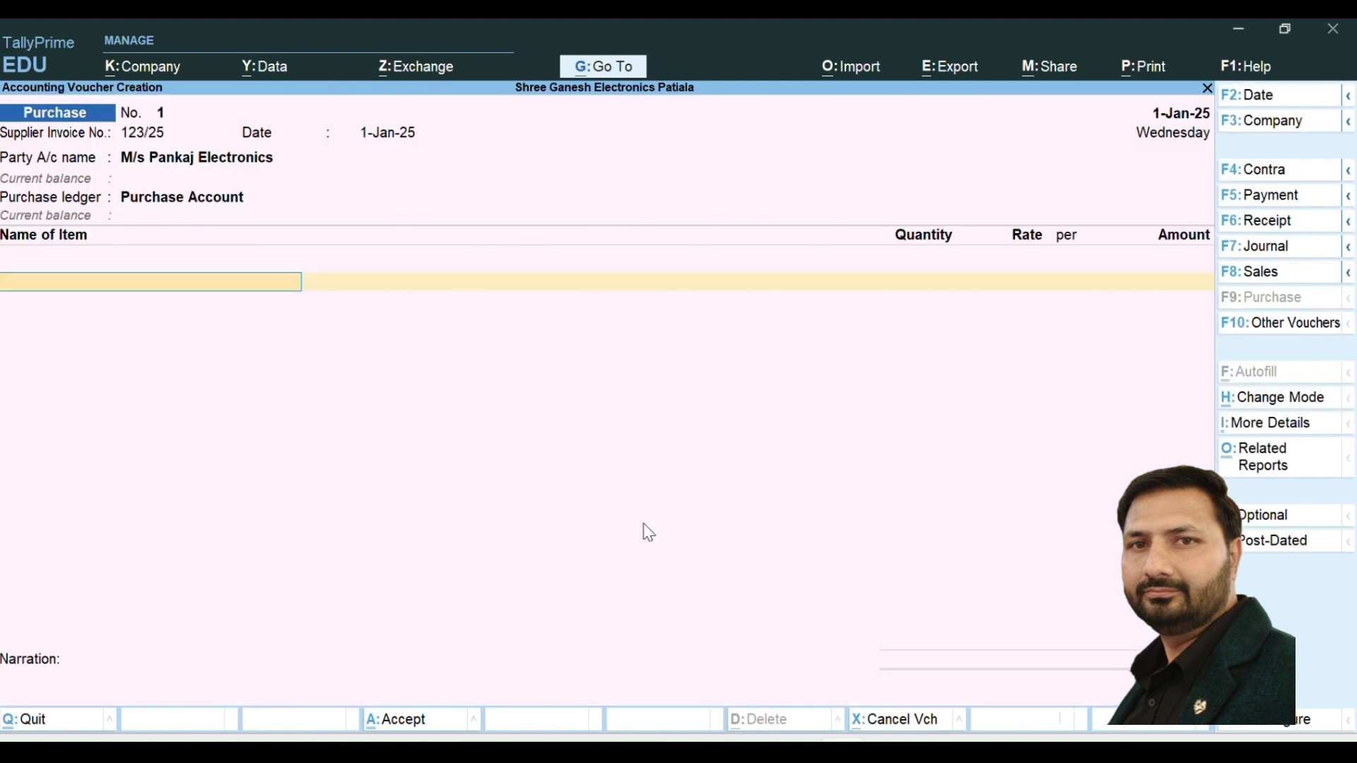
- Add 1.5 TON LLYOD 3 STAR WINDOW AC to the purchase voucher with quantity 3 PCS at a rate of 25,000 per piece
type("S")
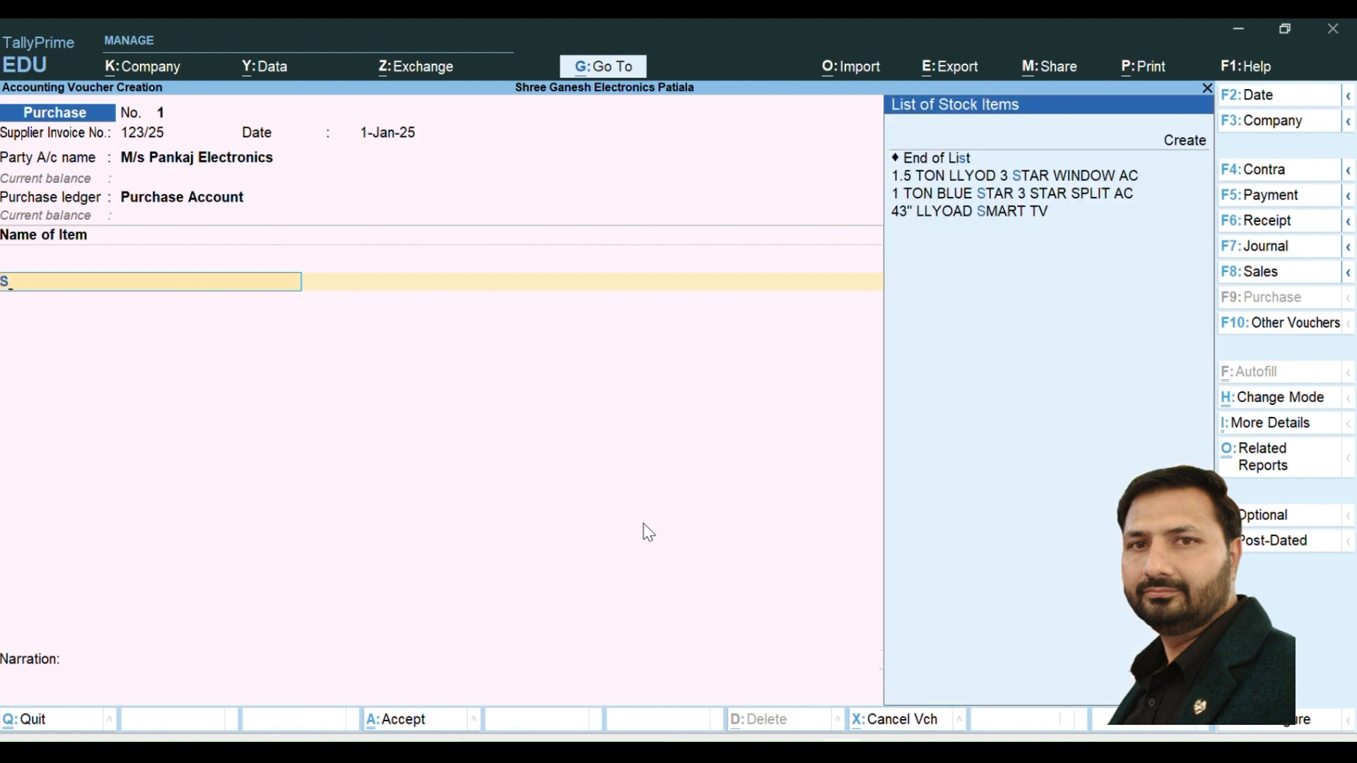
key("Down")
key("Return")
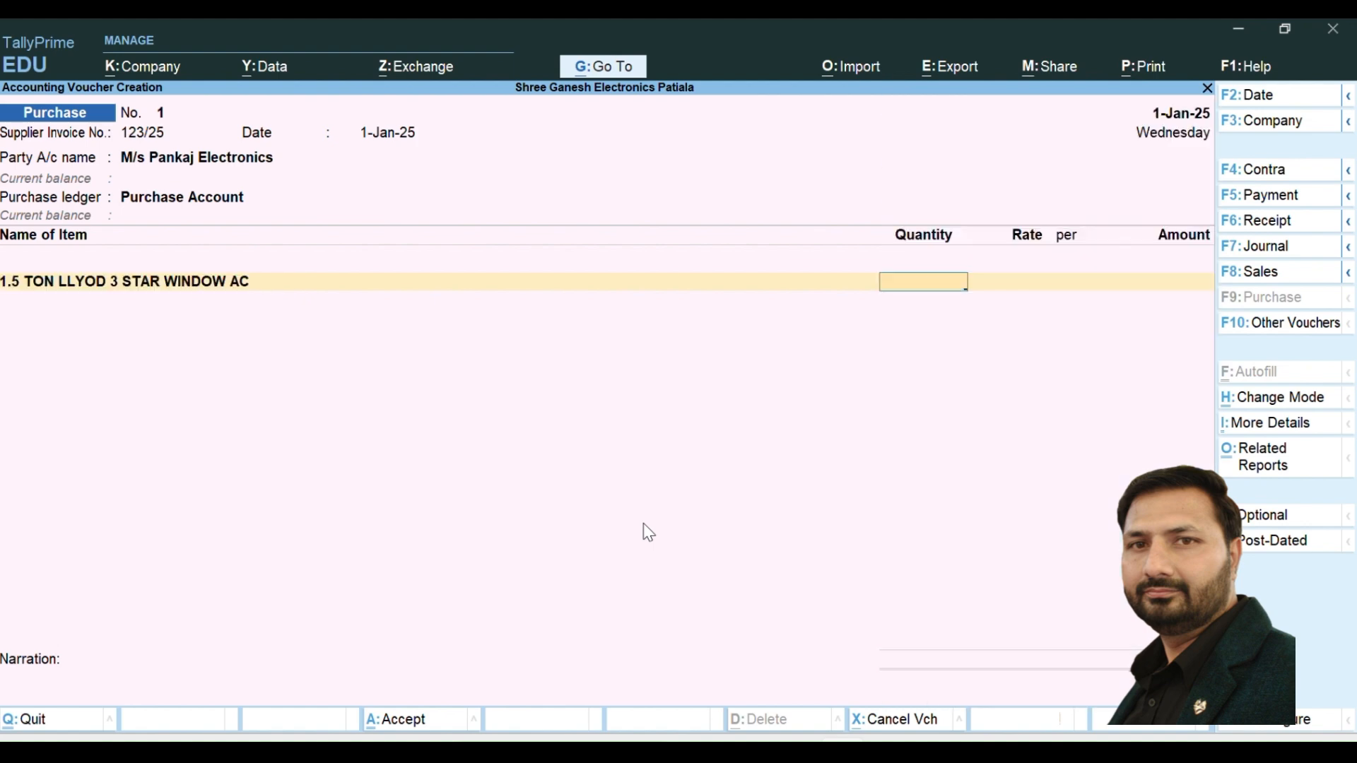
type("10")
key("BackSpace")
key("BackSpace")
type("3 PCS")
key("Return")
type("25000")
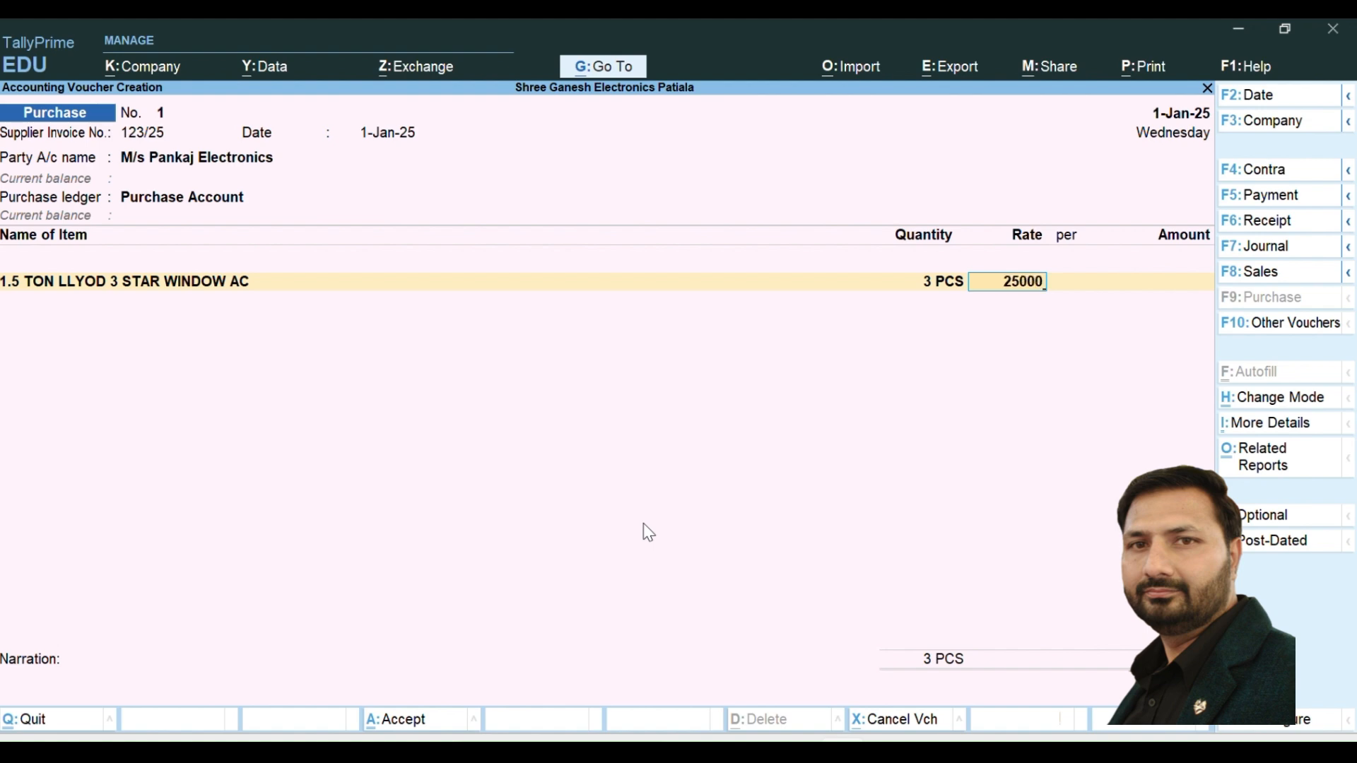
key("Return")
key("Return")
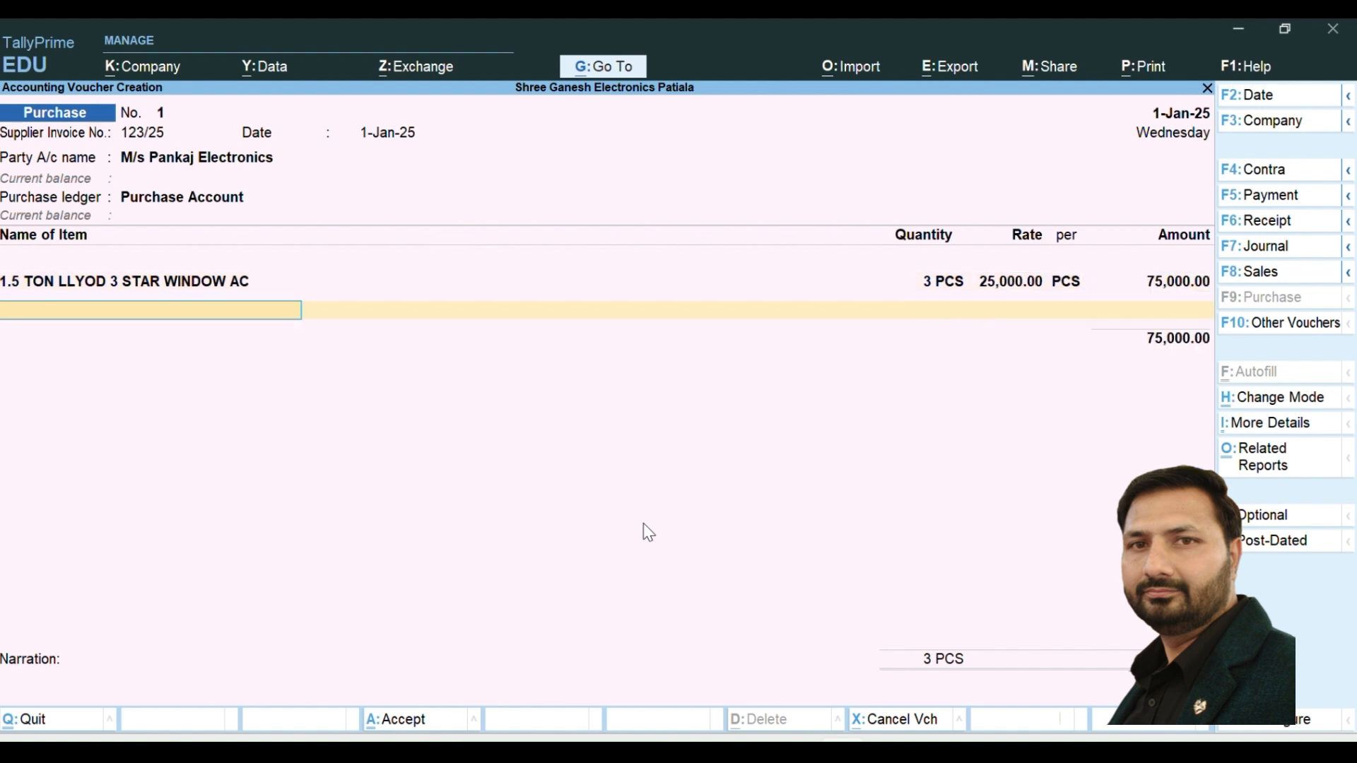
- Add 1 TON BLUE STAR 3 STAR SPLIT AC to the purchase voucher with quantity 10 PCS at a rate of 27,500 per piece
type("1")
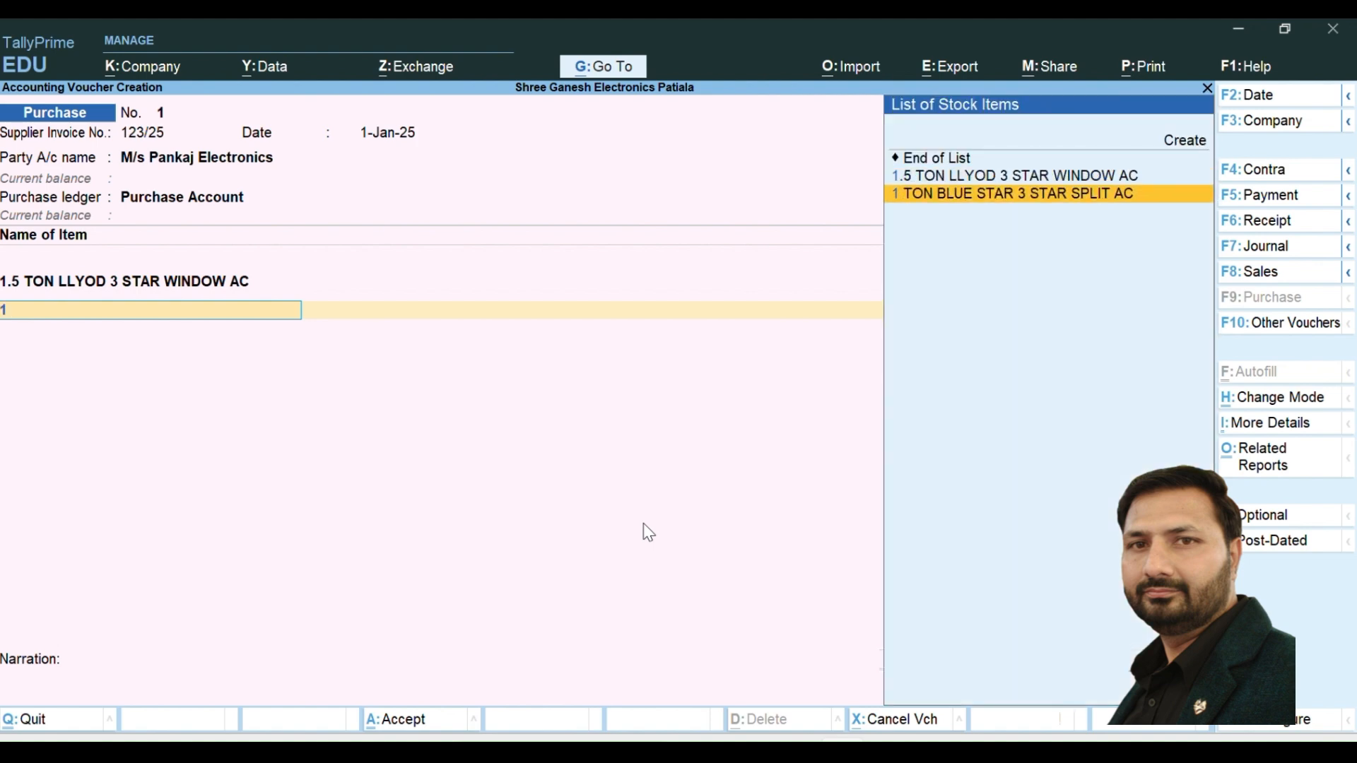
key("Return")
type("10")
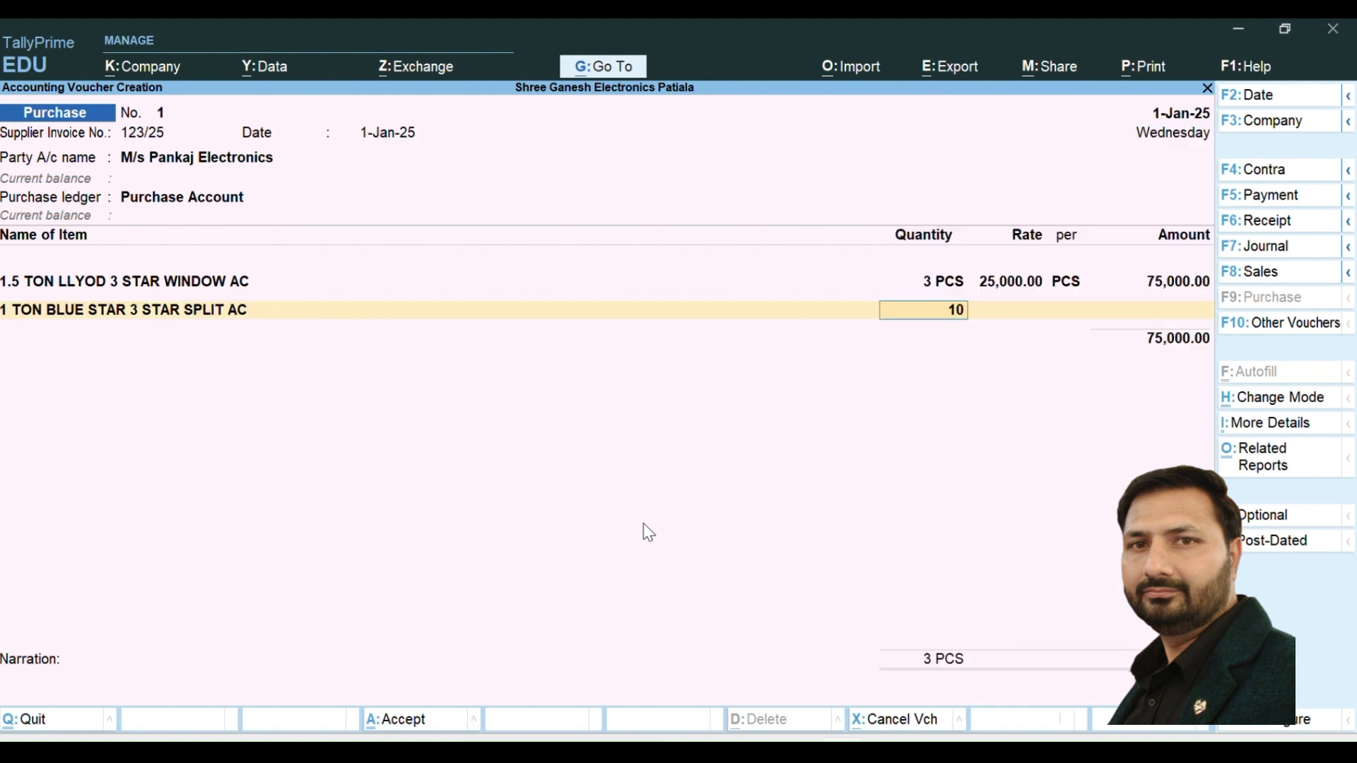
key("Return")
type("27500")
key("Return")
key("Return")
key("Return")
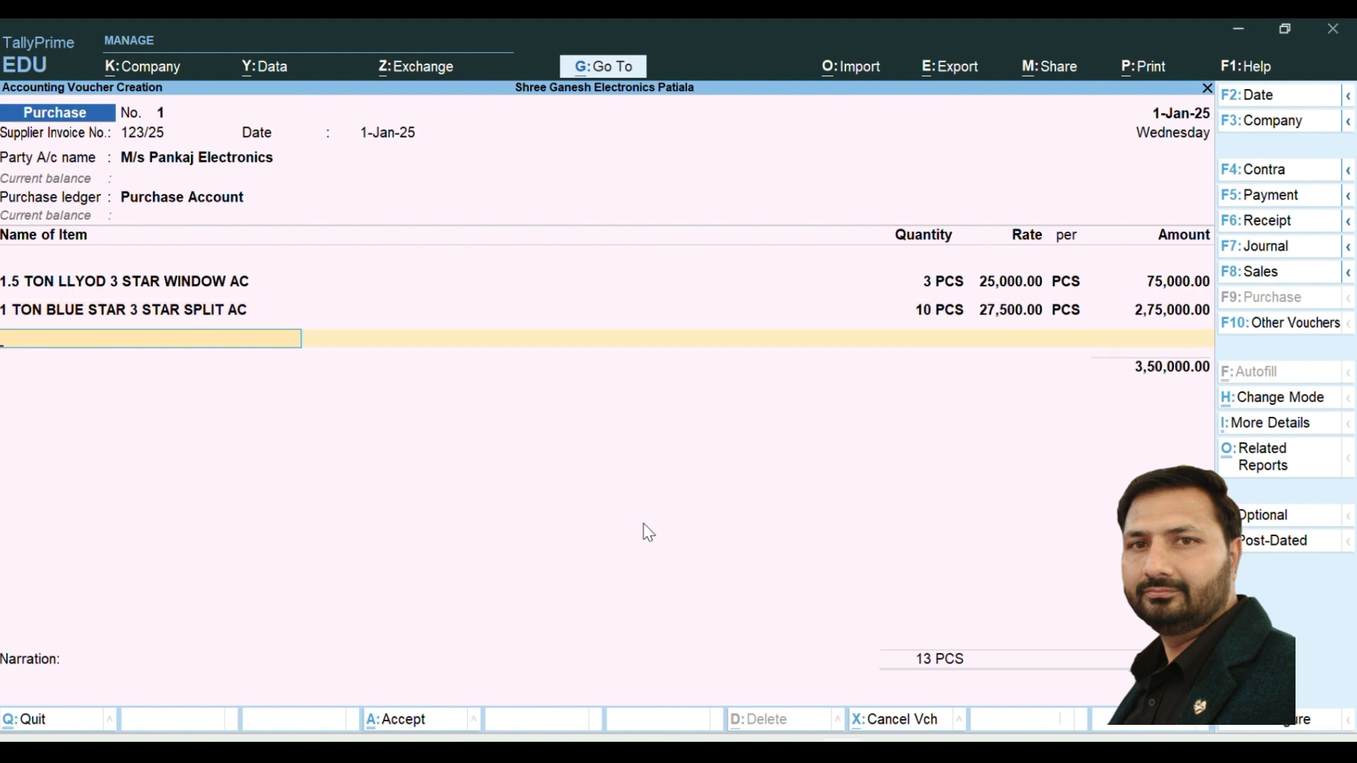
- Add 43" LLYOAD SMART TV to the purchase voucher with quantity 5 PCS at a rate of 35,000 per piece
key("Down")
key("Down")
key("Down")
key("Return")
type("5")
key("Return")
type("3")
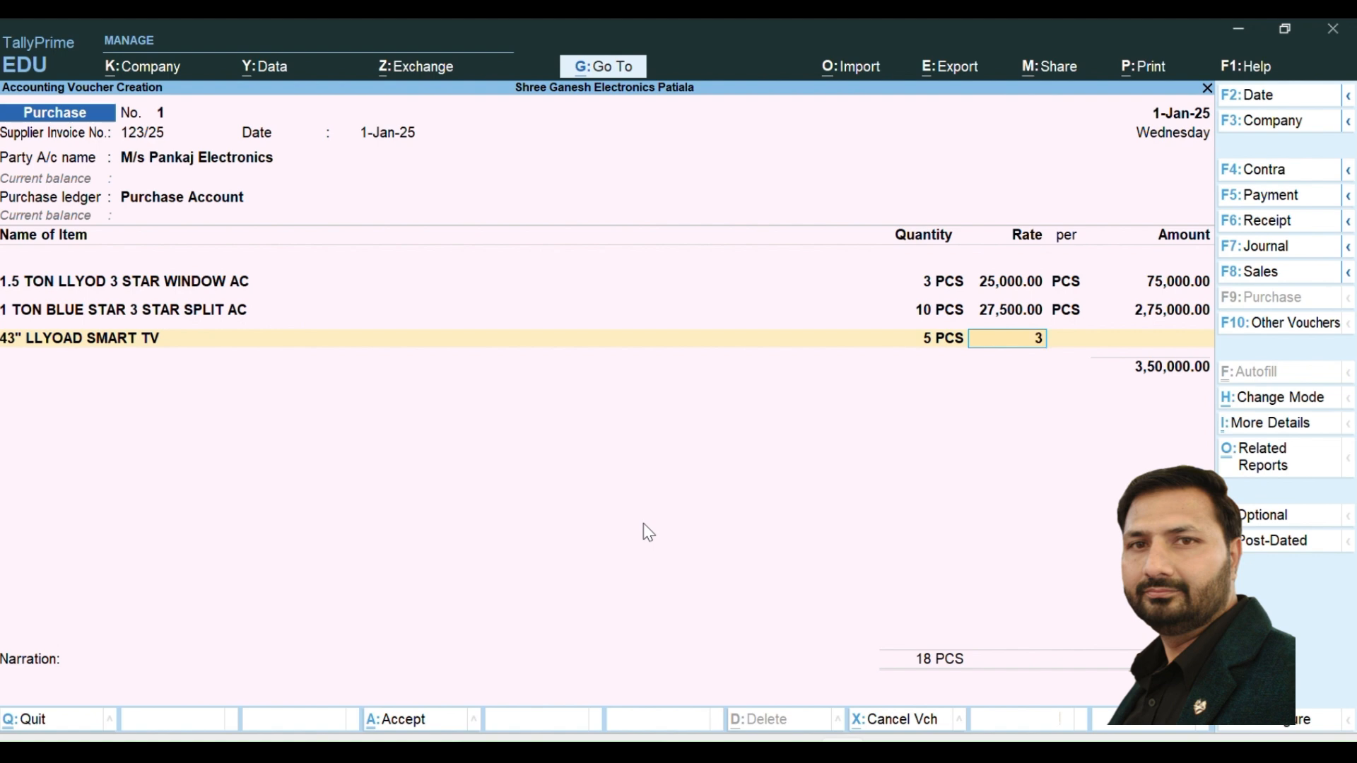
type("5,000")
key("Return")
key("Return")
key("Return")
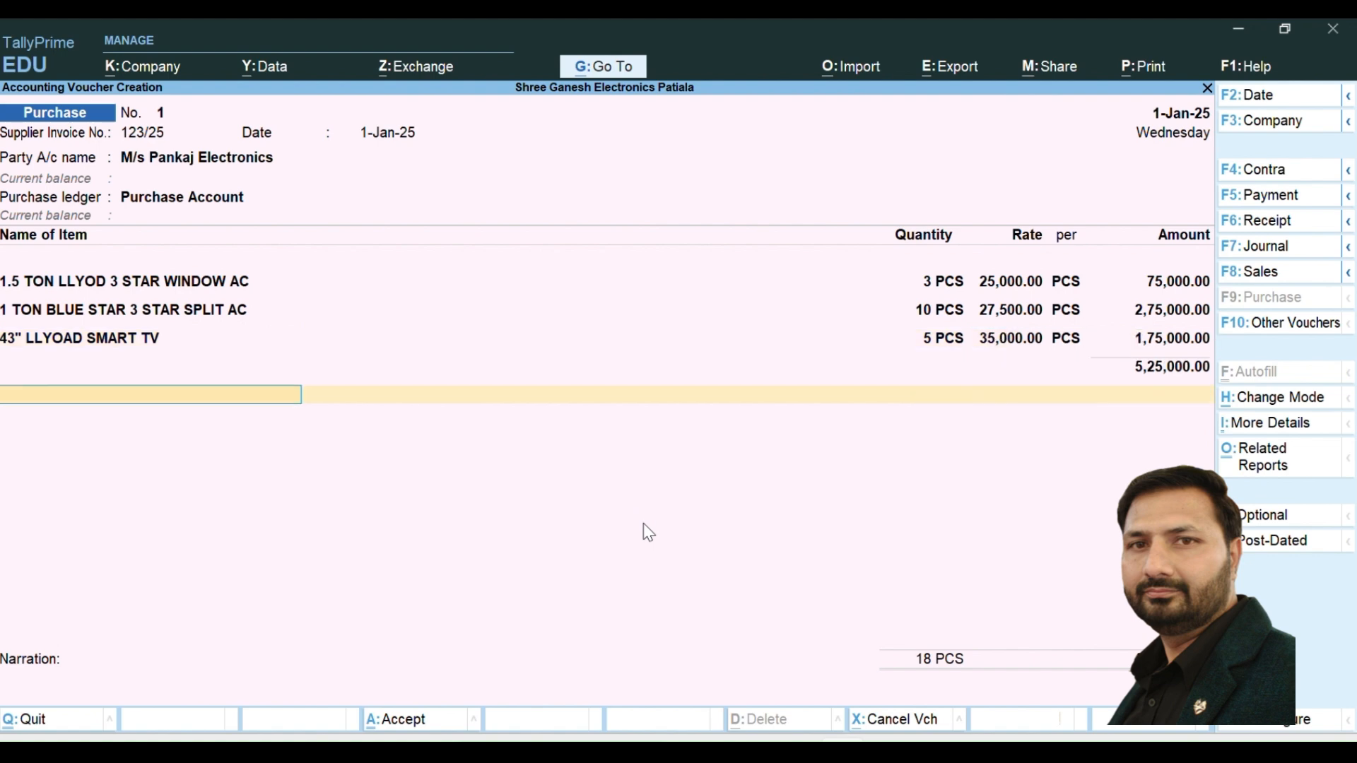
key("BackSpace")
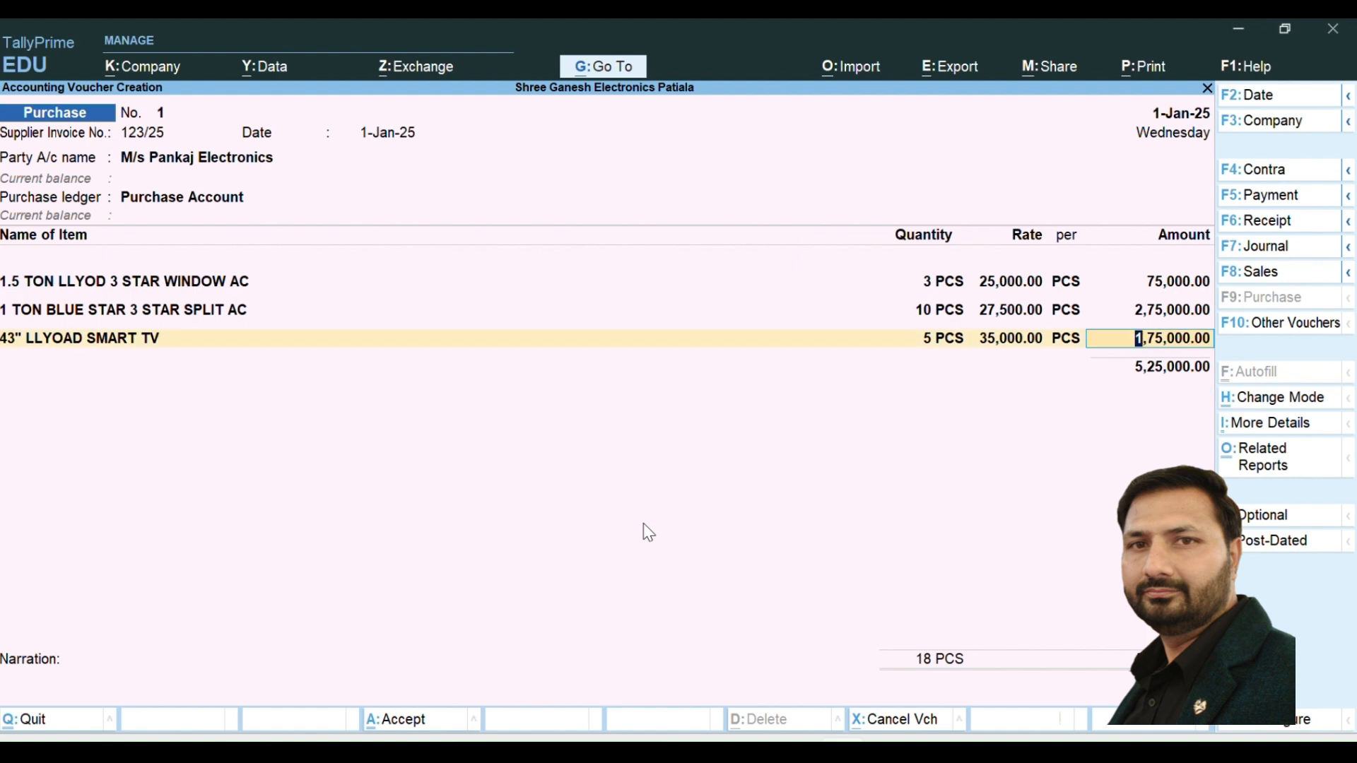
key("Return")
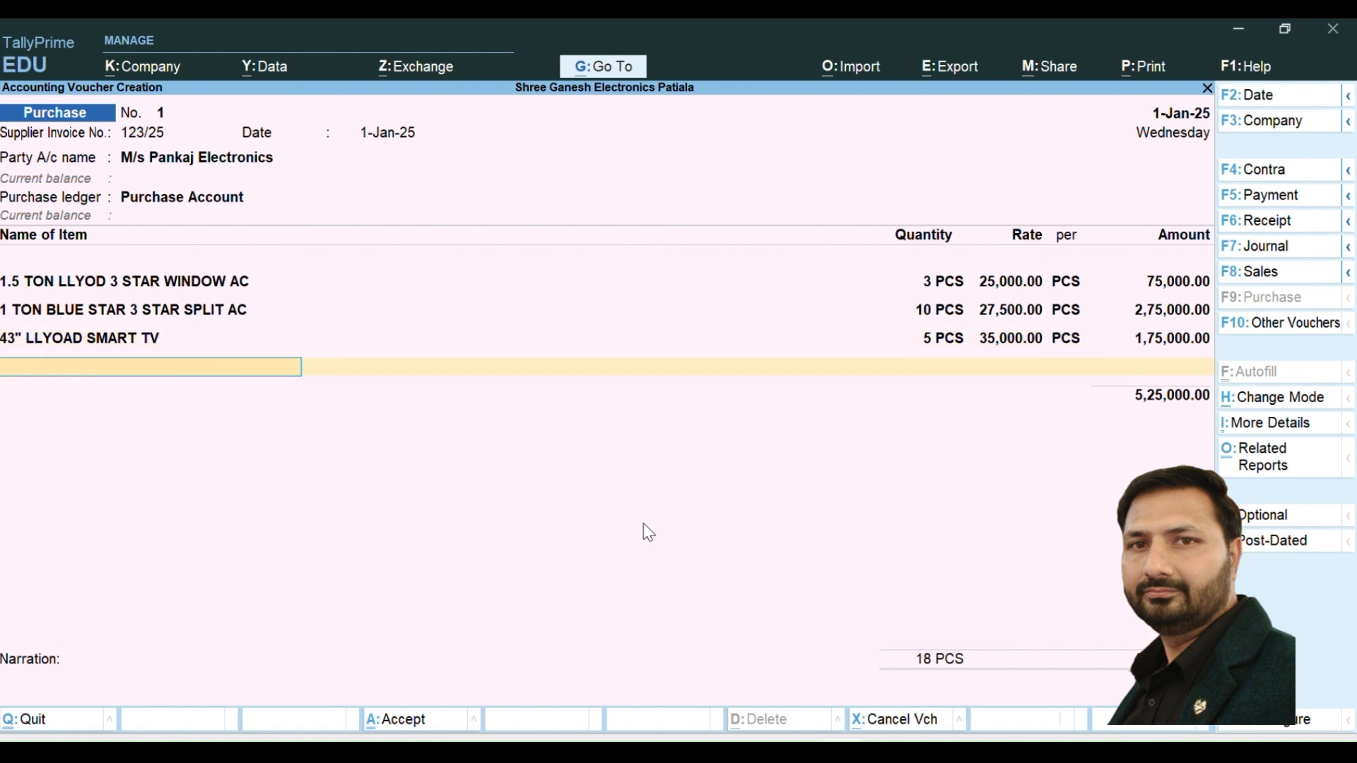
- End the stock item list and add the CGST and SGST ledgers with their automatically calculated amounts
key("Return")
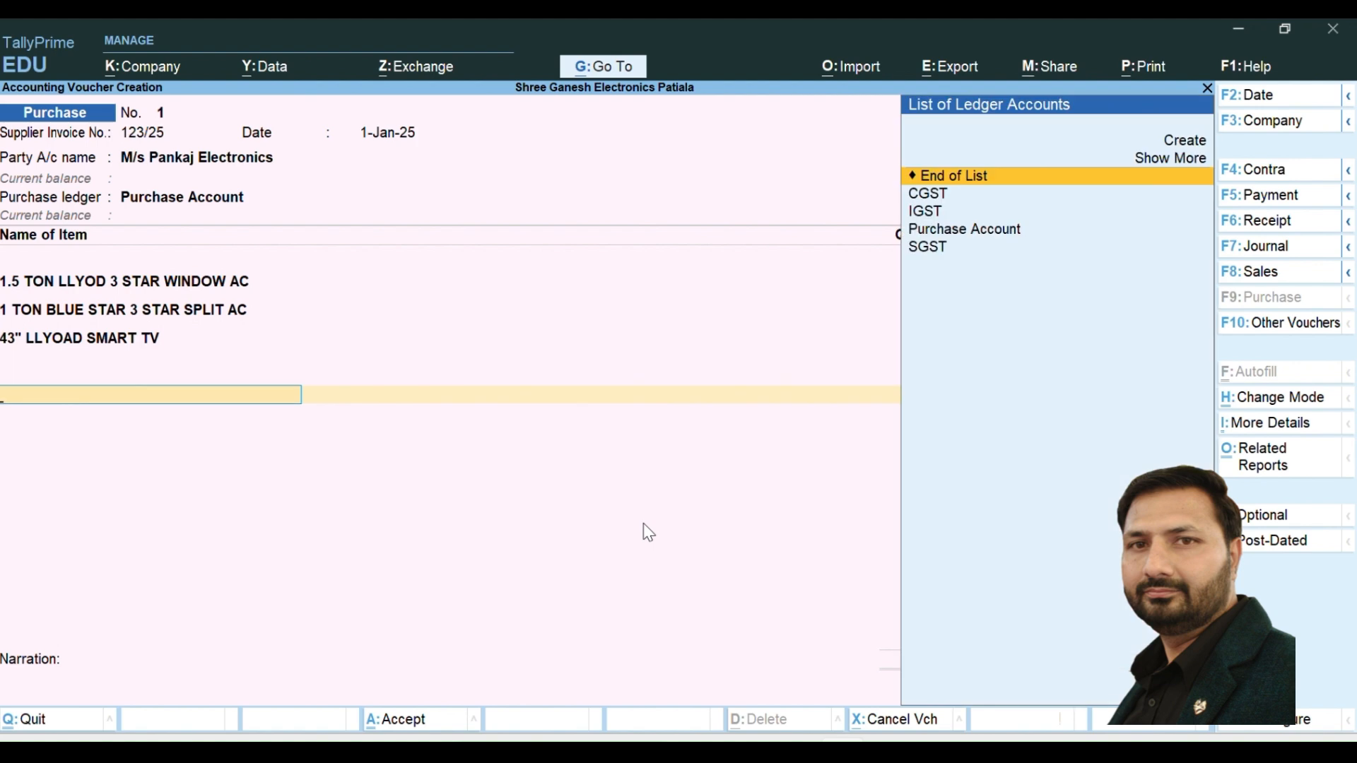
key("Down")
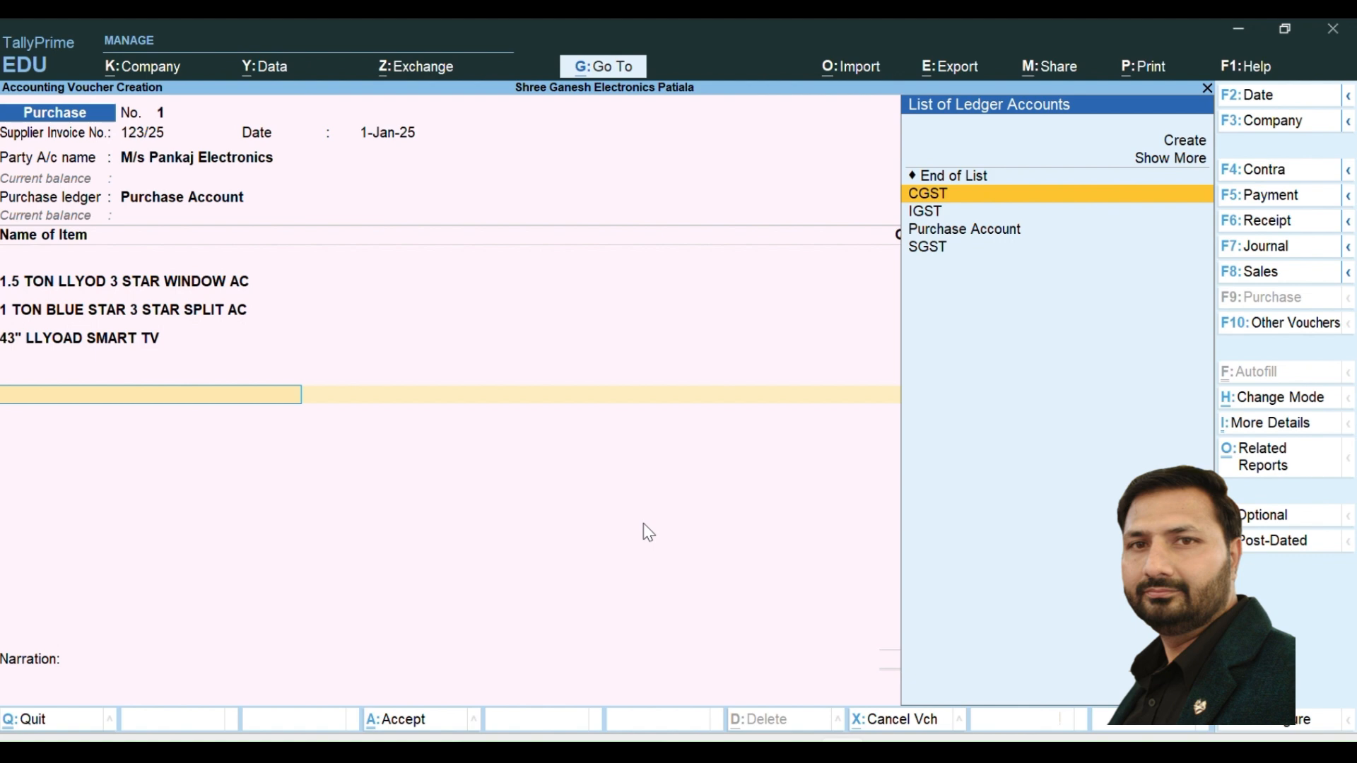
key("Return")
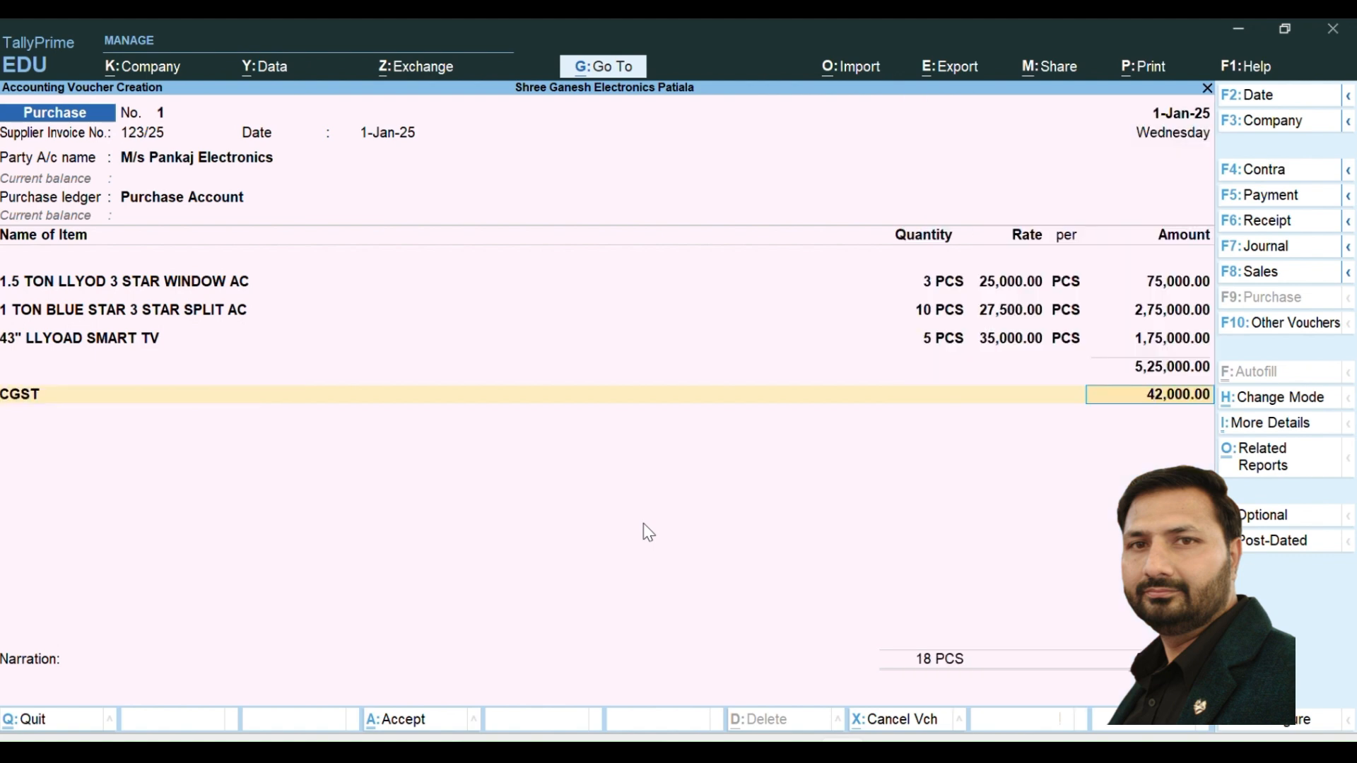
key("Return")
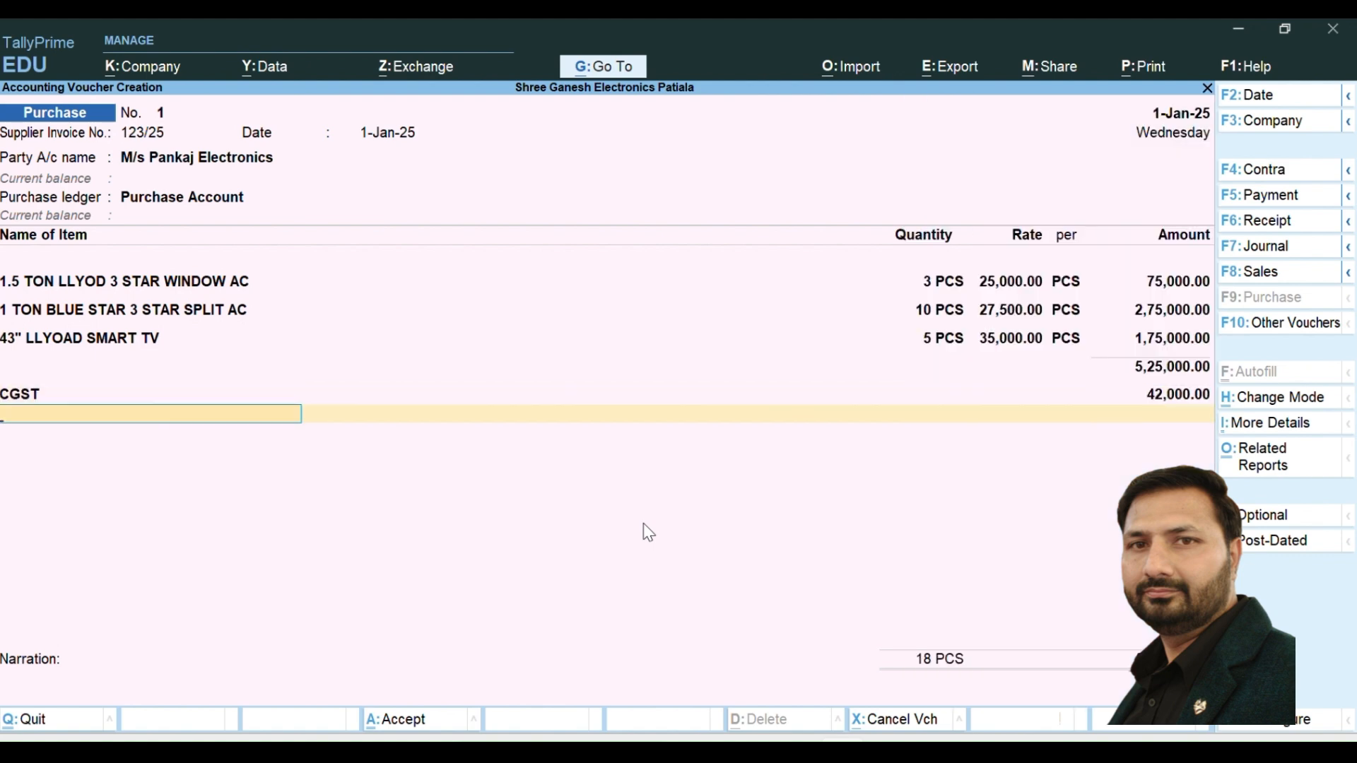
type("S")
key("Return")
key("Return")
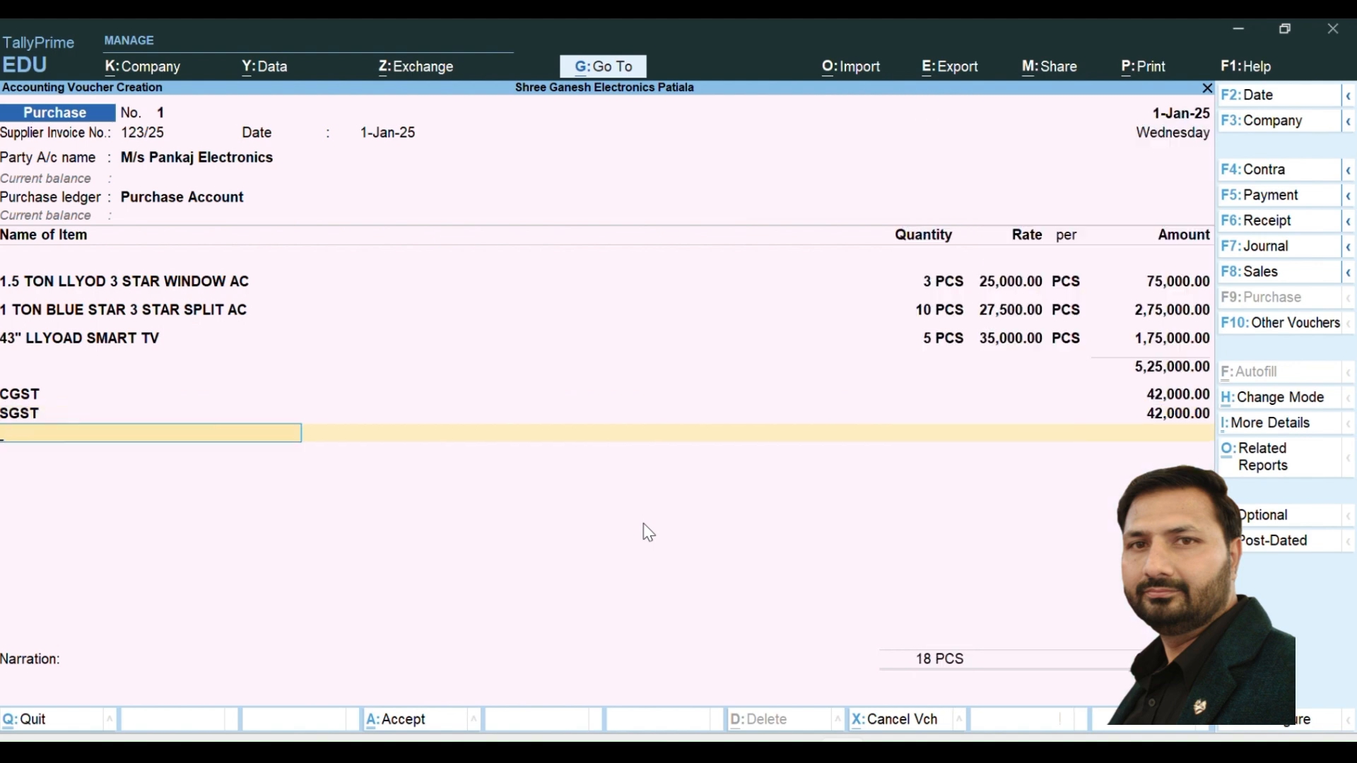
- Add the IGST ledger with its amount left blank, end the ledger list and proceed to the narration
type("I")
key("Return")
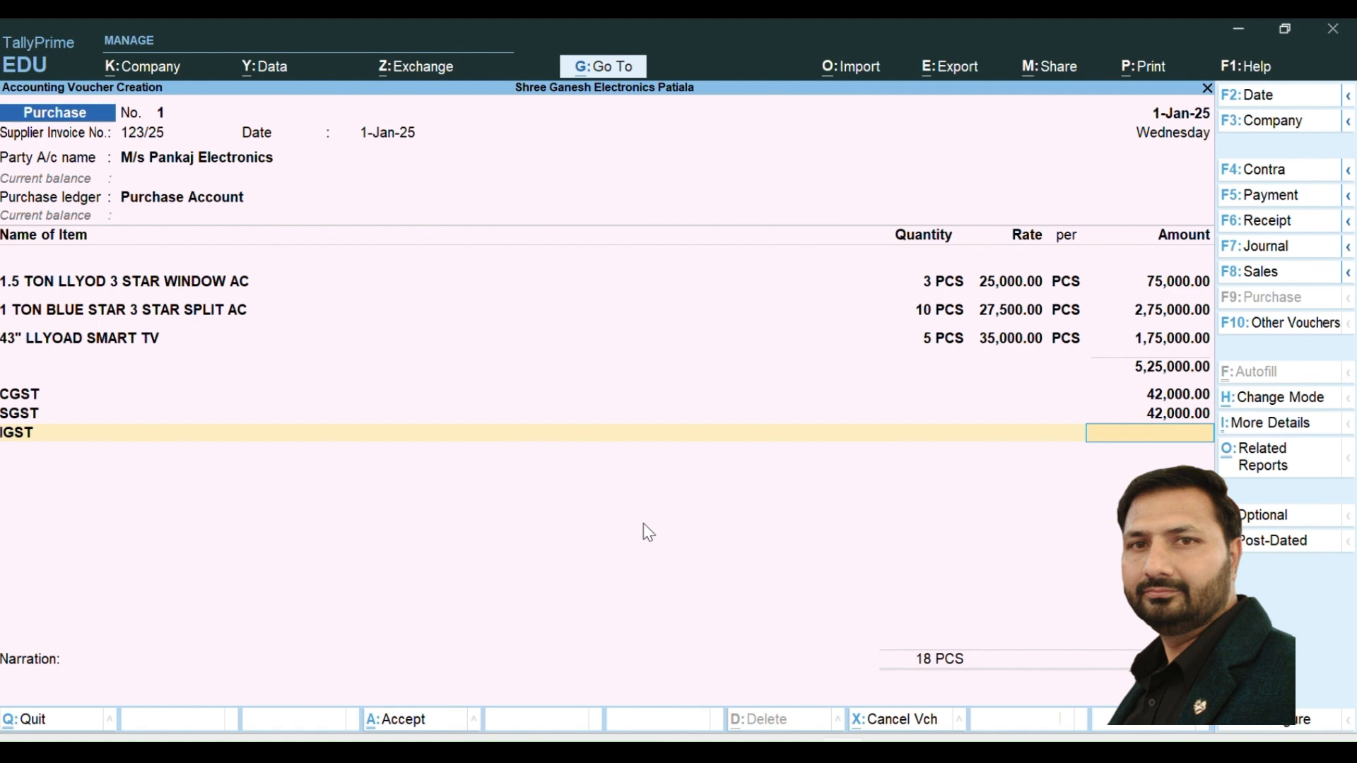
key("Return")
key("Return")
key("Return")
key("Return")
key("Return")
key("Return")
key("Return")
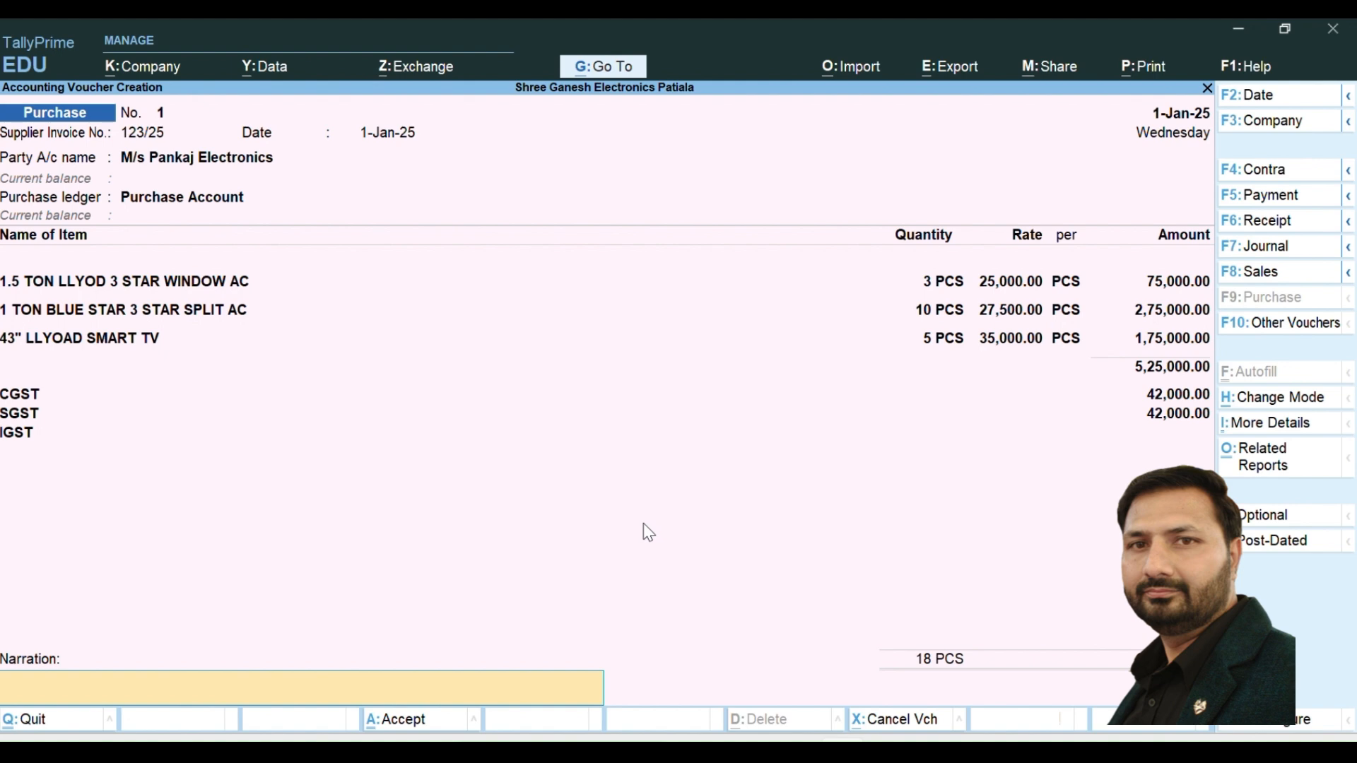
- Enter the narration "BEING GOODS PURCHASED ON GST" and accept the purchase voucher
type("BEING GOODS PURCHASED ON GST")
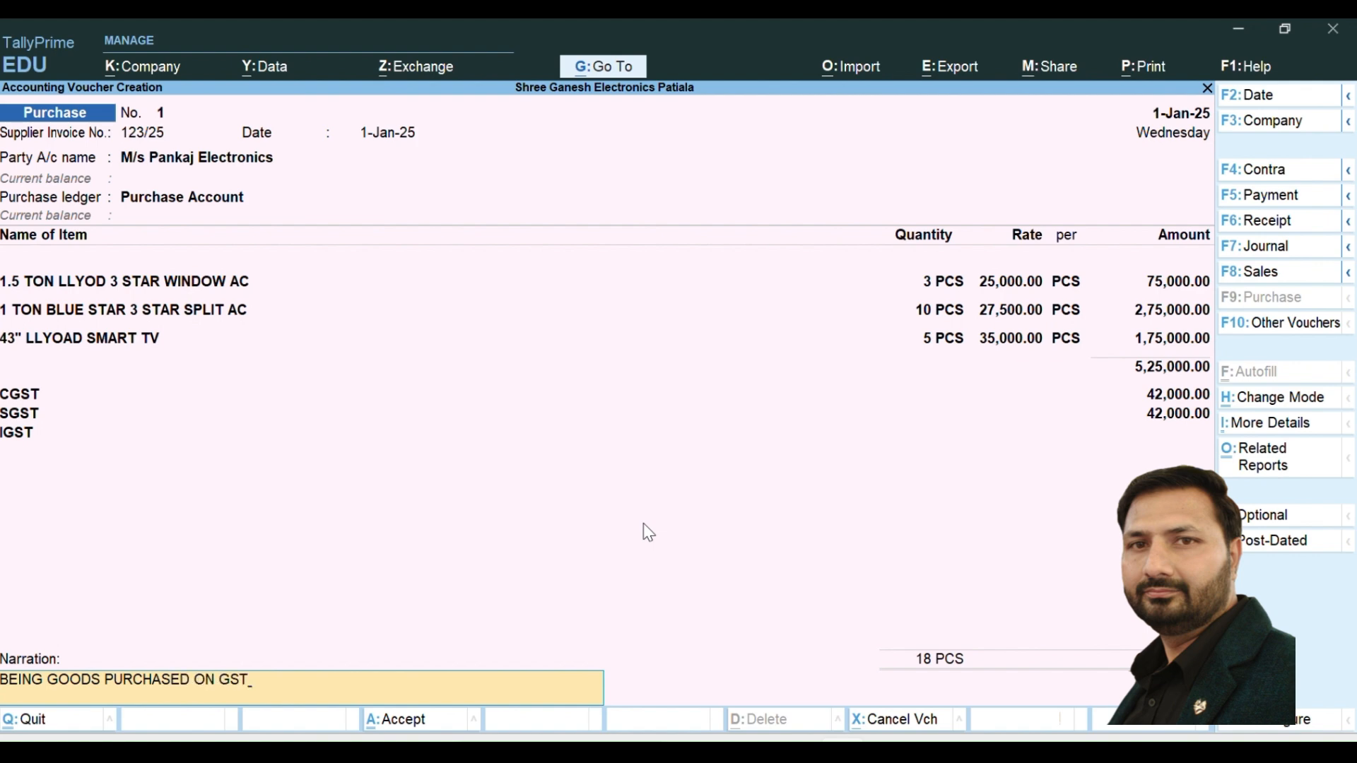
key("Return")
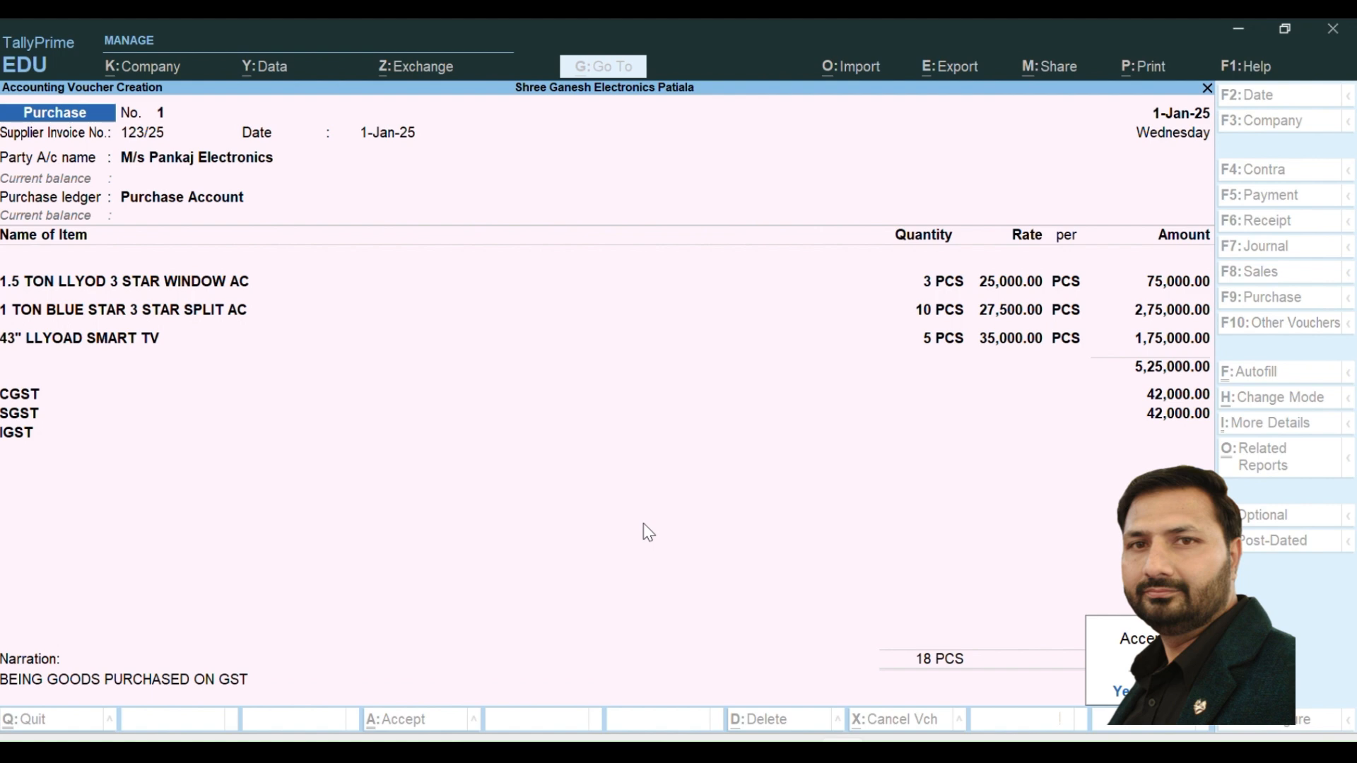
key("Return")
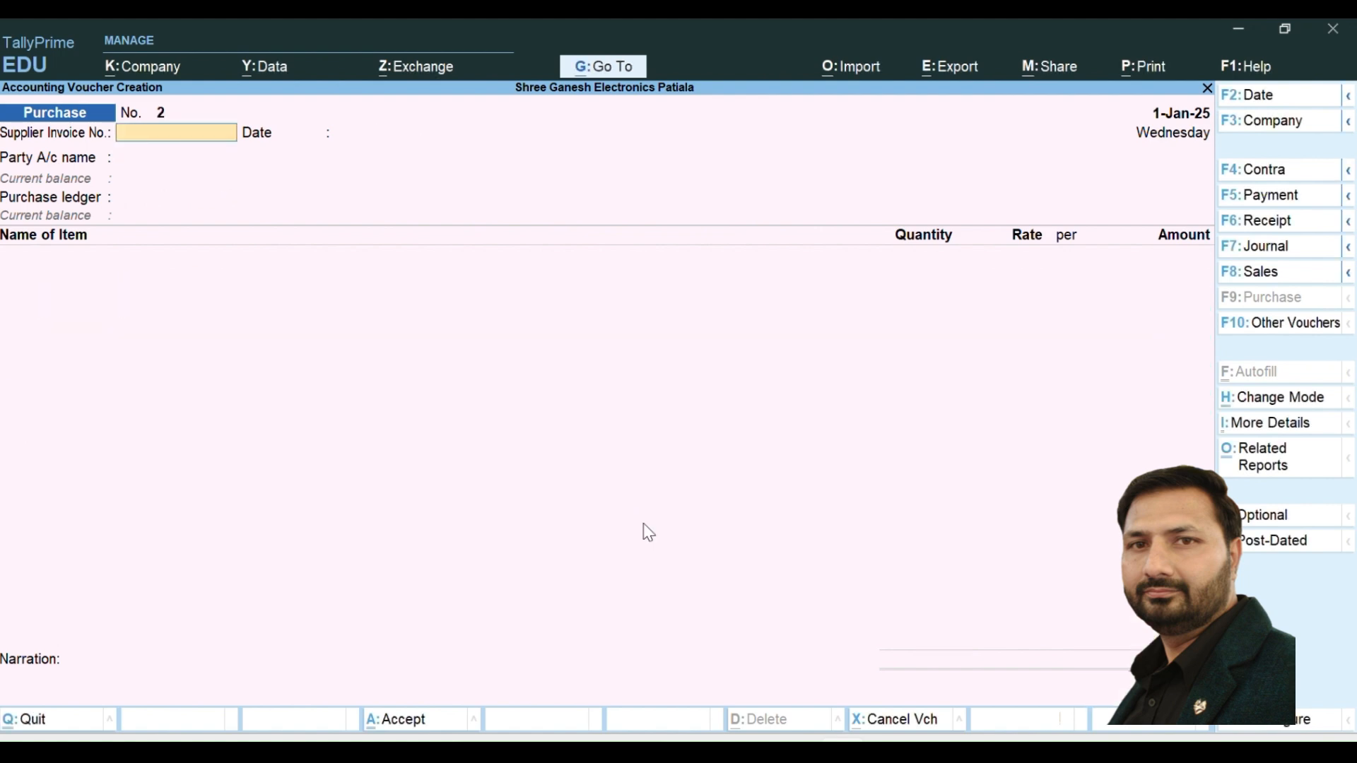